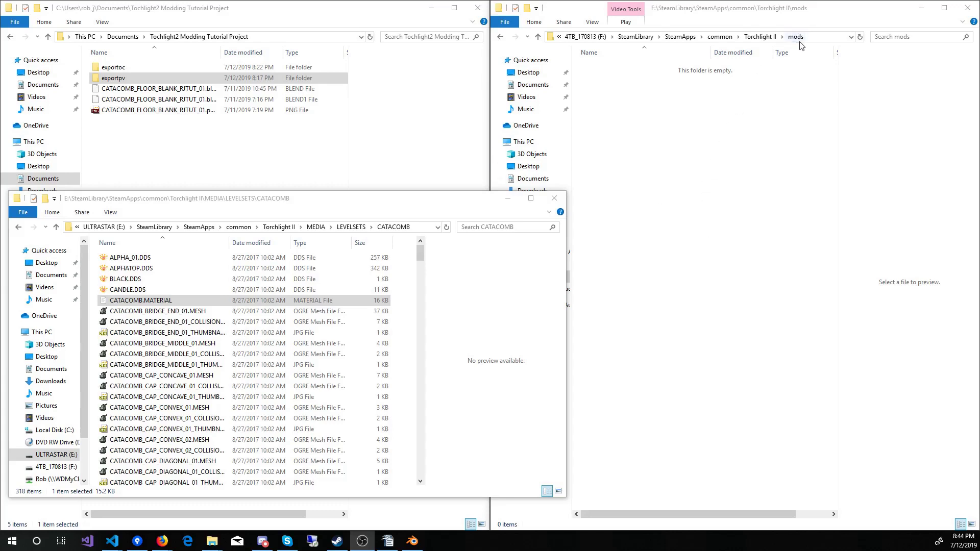
Create a folder named TutorialPV in the Torchlight II mods folder
click(647, 185)
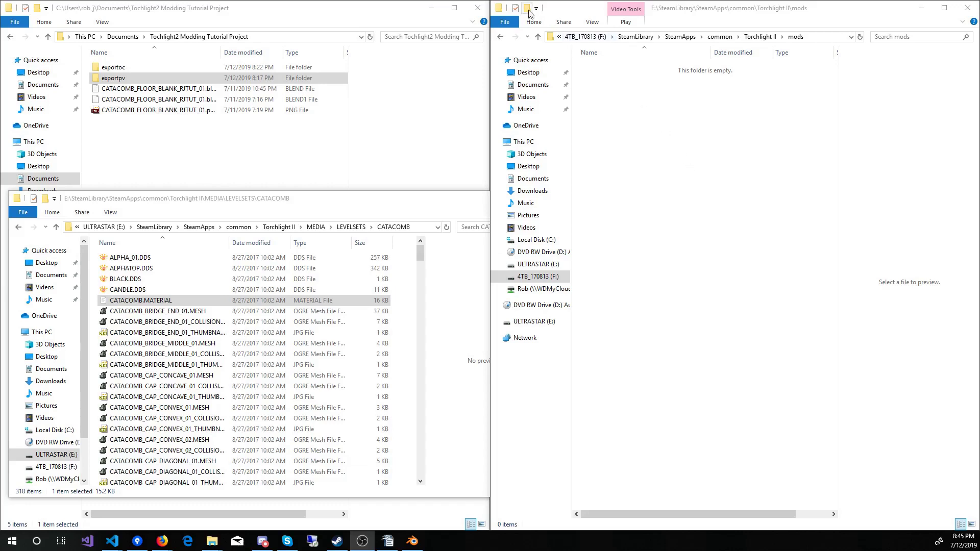
click(677, 123)
key(ctrl+shift+n)
text(Tut)
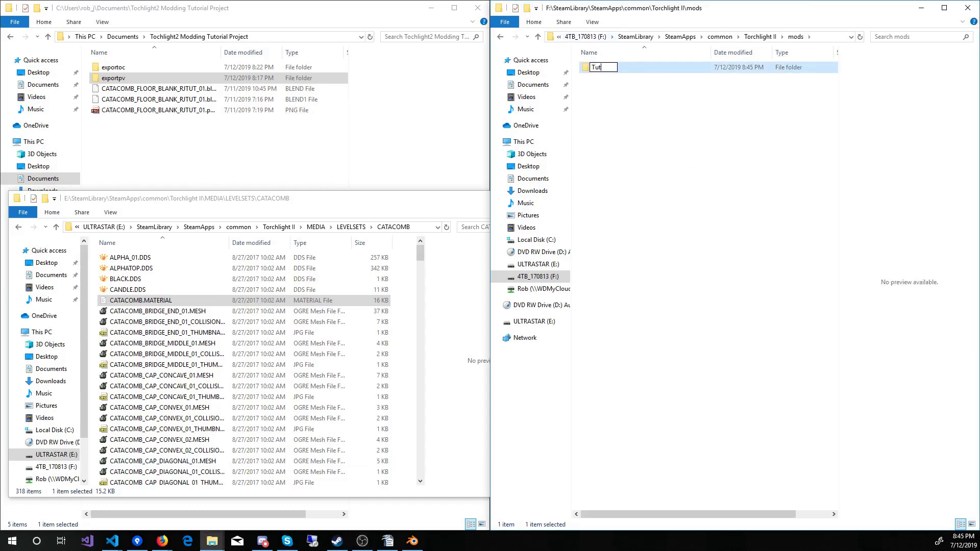
text(orialPV)
key(Return)
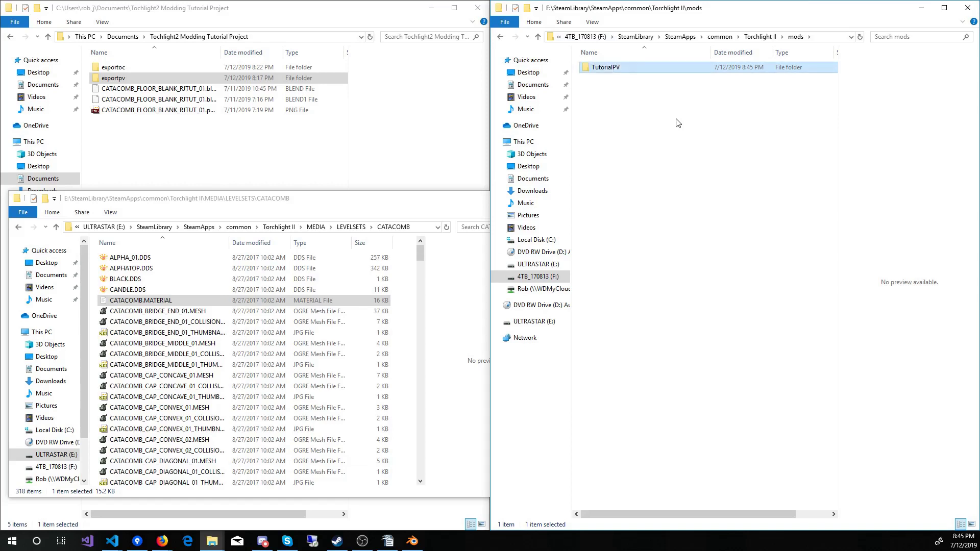
Create a second folder in mods and name it TutorialOC
click(528, 10)
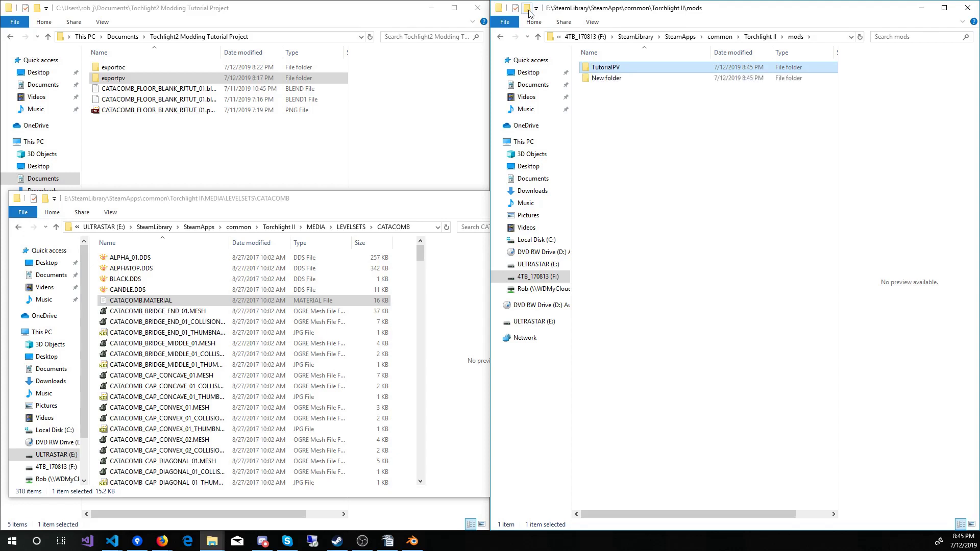
click(627, 67)
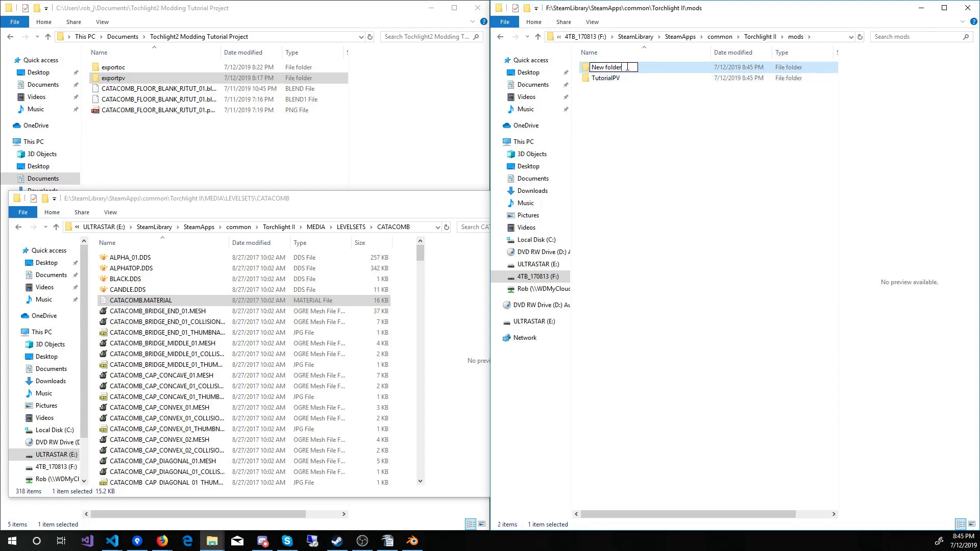
key(BackSpace)
key(BackSpace)
key(BackSpace)
key(BackSpace)
key(BackSpace)
key(BackSpace)
key(BackSpace)
key(BackSpace)
key(BackSpace)
key(BackSpace)
text(Tuto)
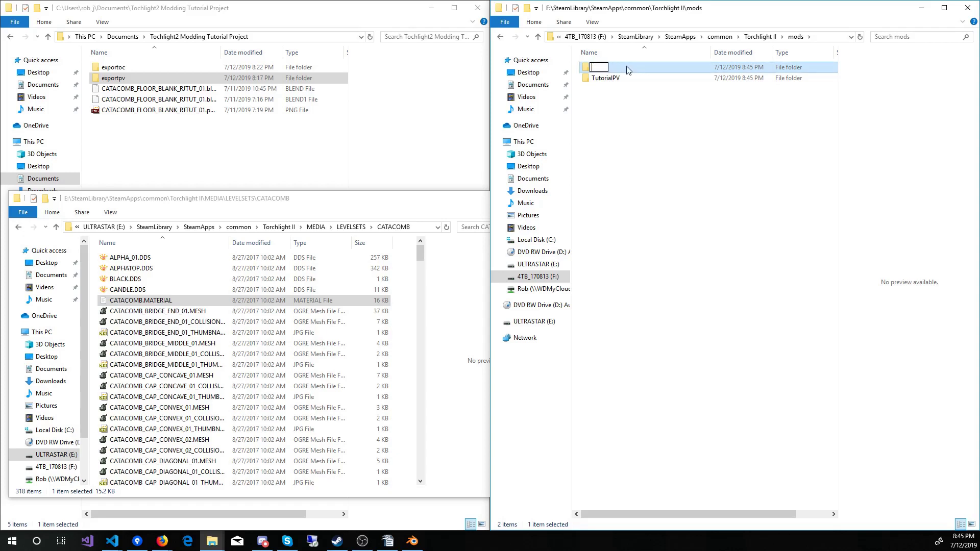
text(rialOC)
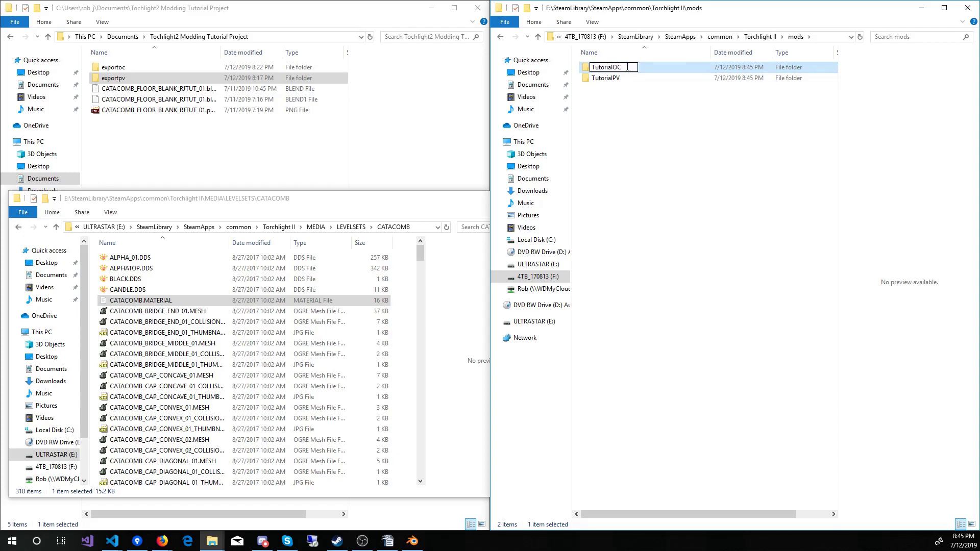
key(Return)
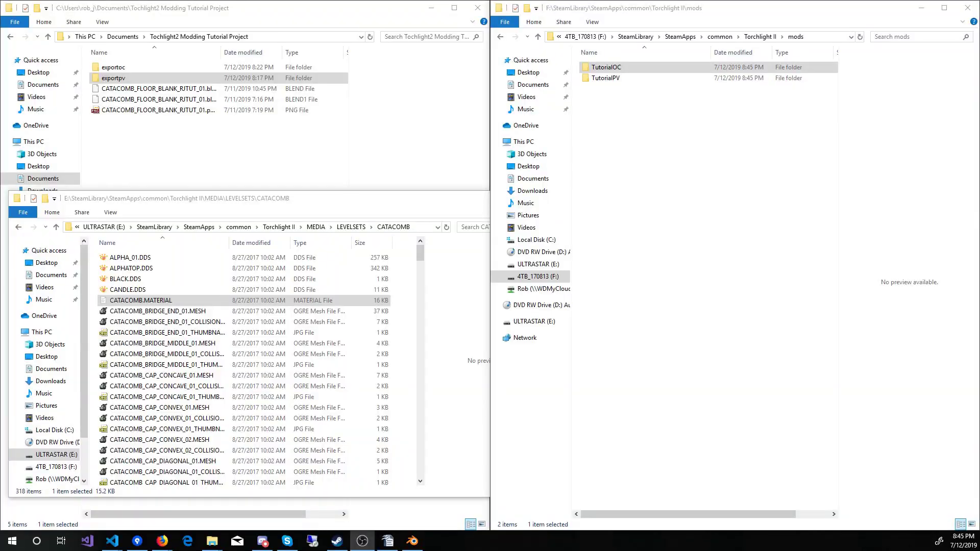
Create a folder named MEDIA inside the TutorialPV folder
double_click(631, 79)
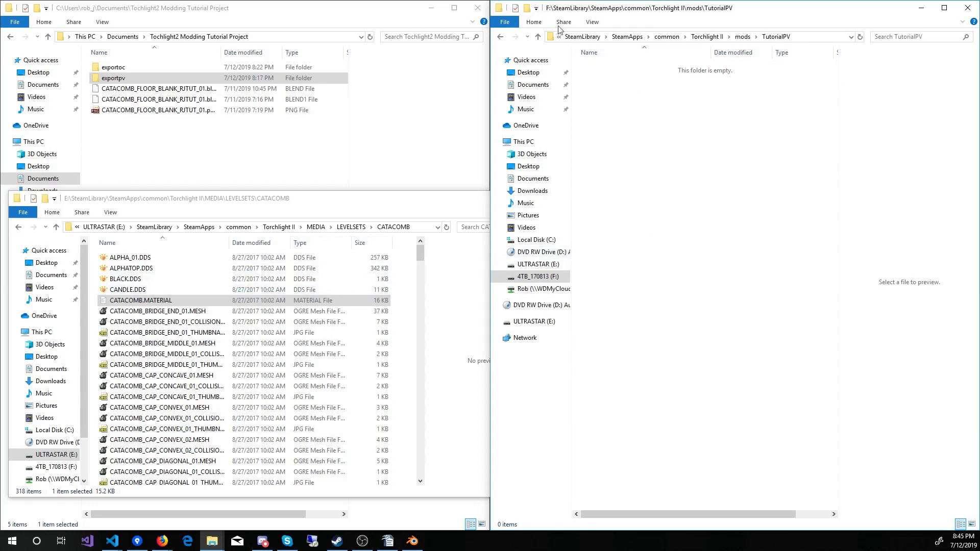
click(529, 10)
text(MEDIA)
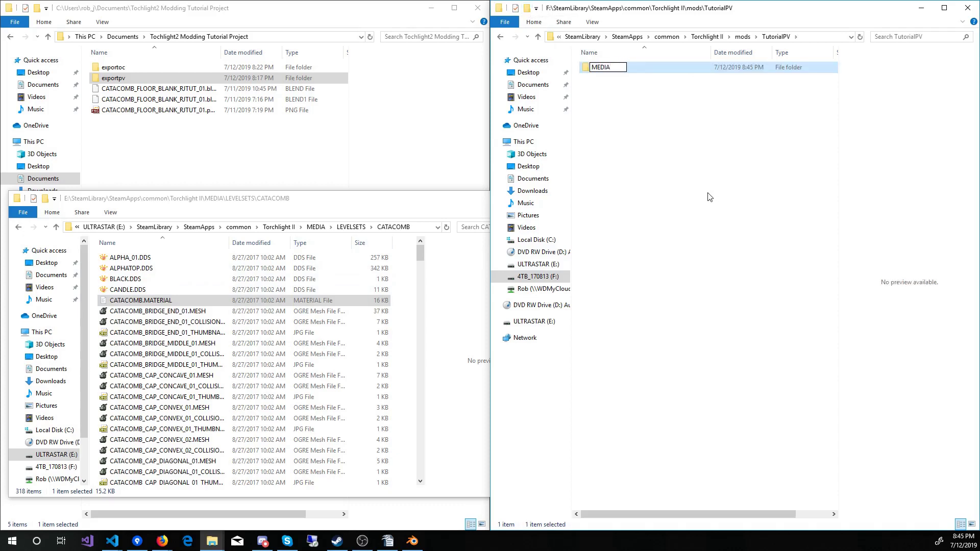
key(Return)
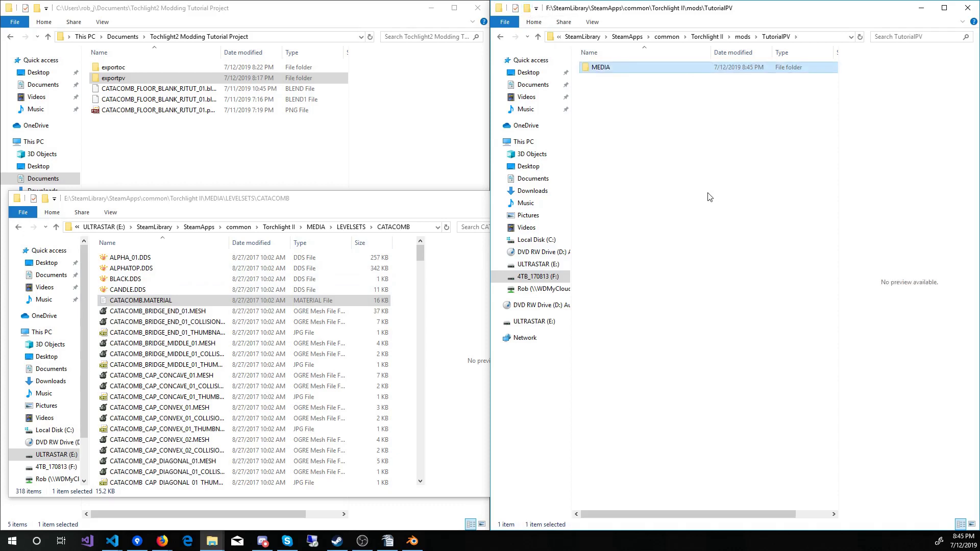
Create a folder named LEVELSETS, in all capitals, inside TutorialPV's MEDIA folder
key(Return)
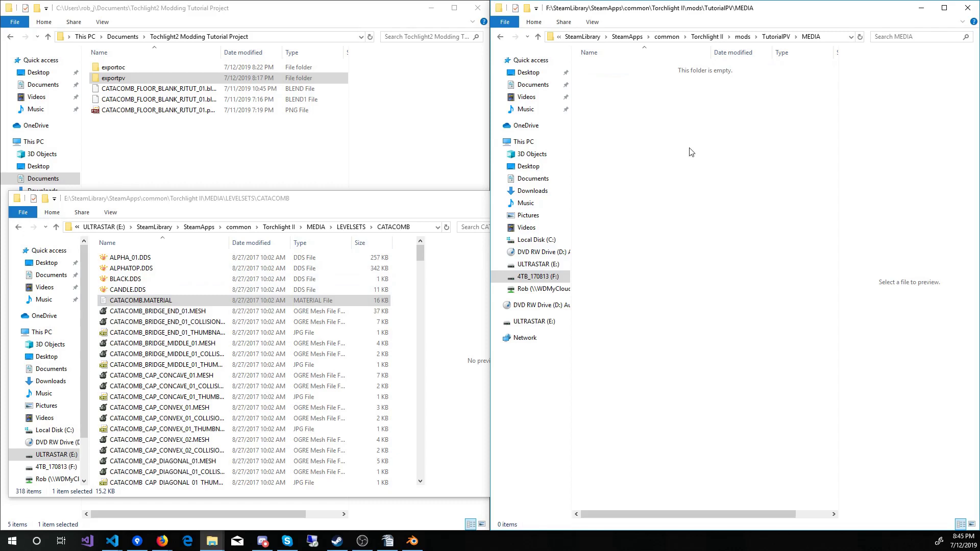
click(529, 9)
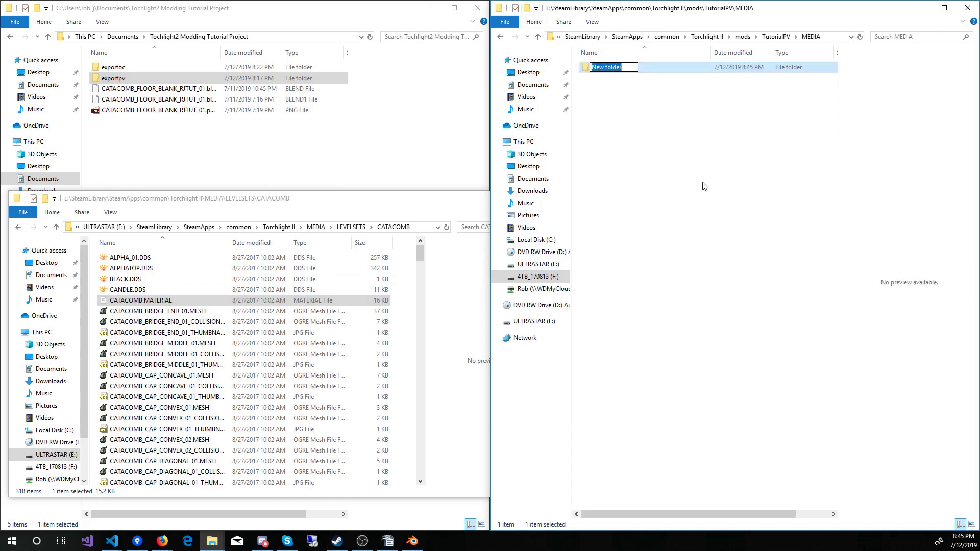
text(LevelSets)
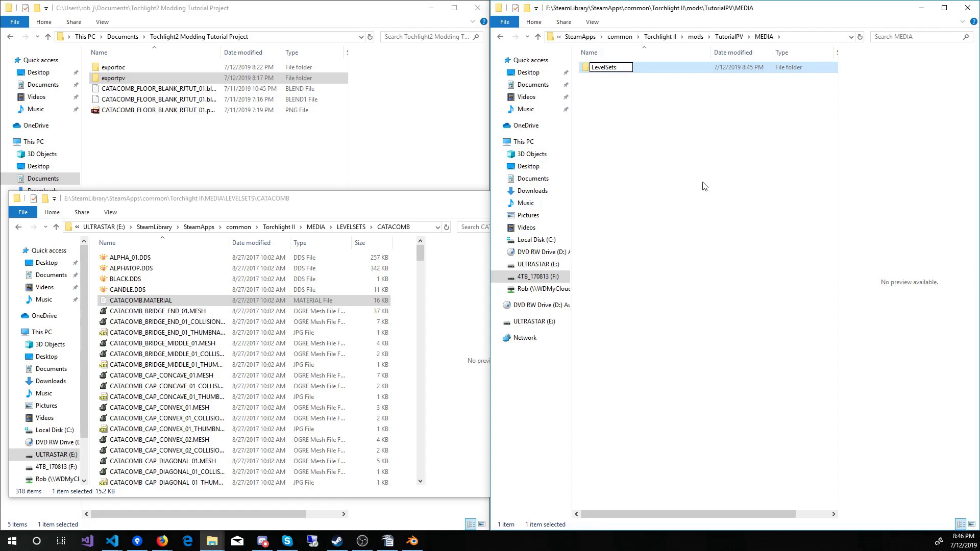
key(BackSpace)
key(BackSpace)
key(BackSpace)
key(BackSpace)
key(BackSpace)
key(BackSpace)
key(BackSpace)
key(BackSpace)
text(LEVELSETS)
key(Return)
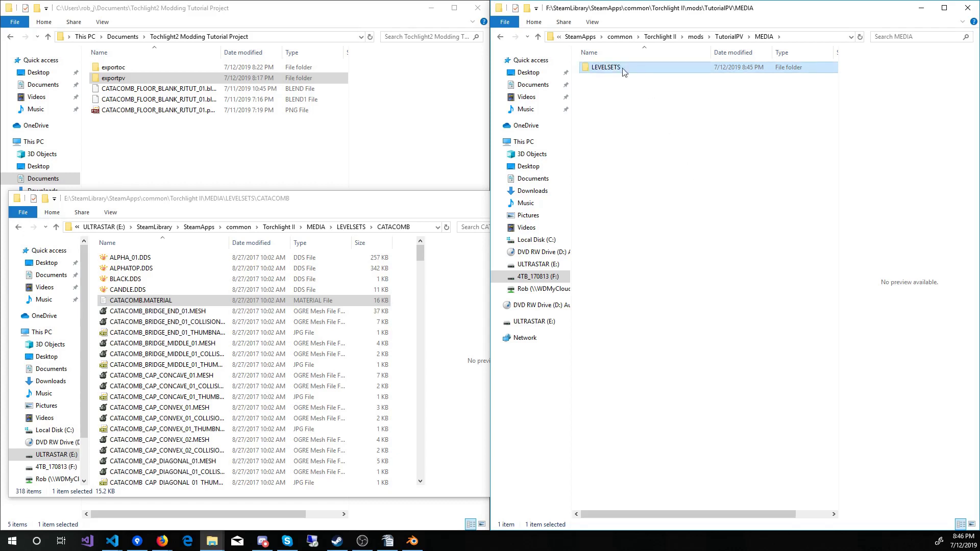
Create a folder named CATACOMB inside TutorialPV's LEVELSETS folder
double_click(597, 72)
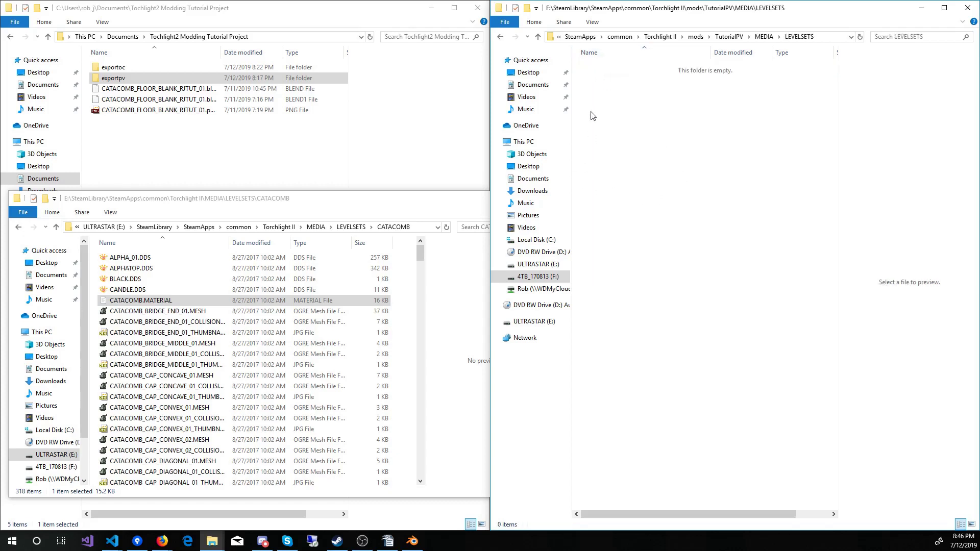
click(526, 9)
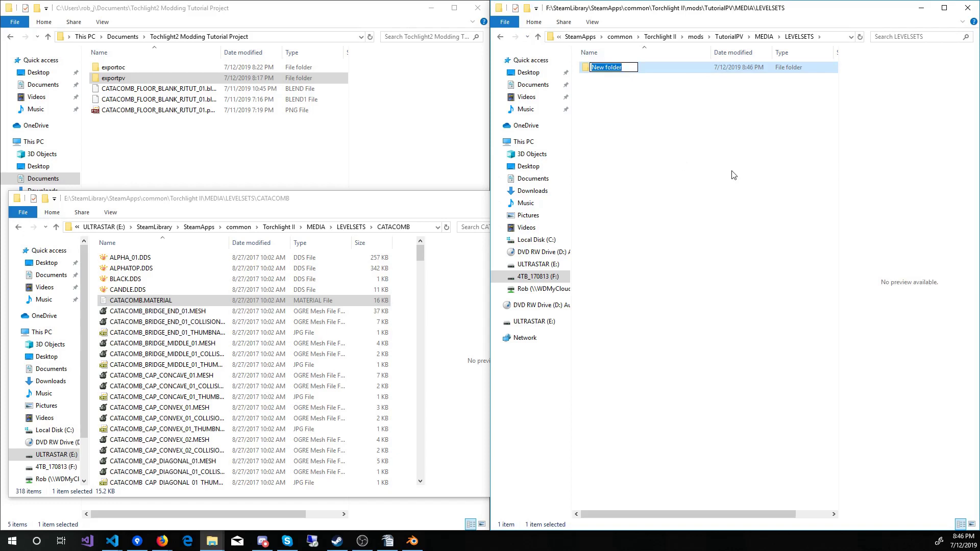
text(CATACOMB)
key(Return)
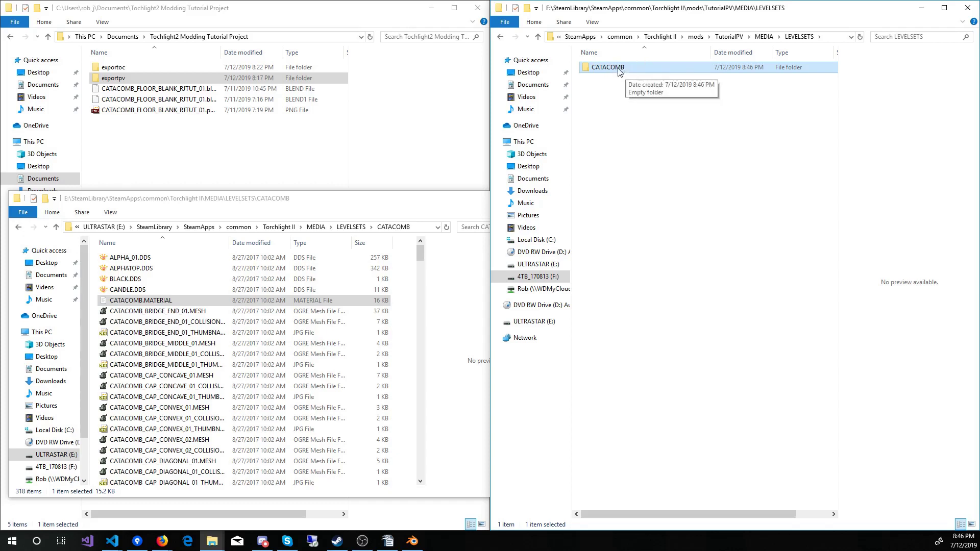
Rename the CATACOMB folder in TutorialPV's LEVELSETS as CATACOMB_ADD
click(635, 71)
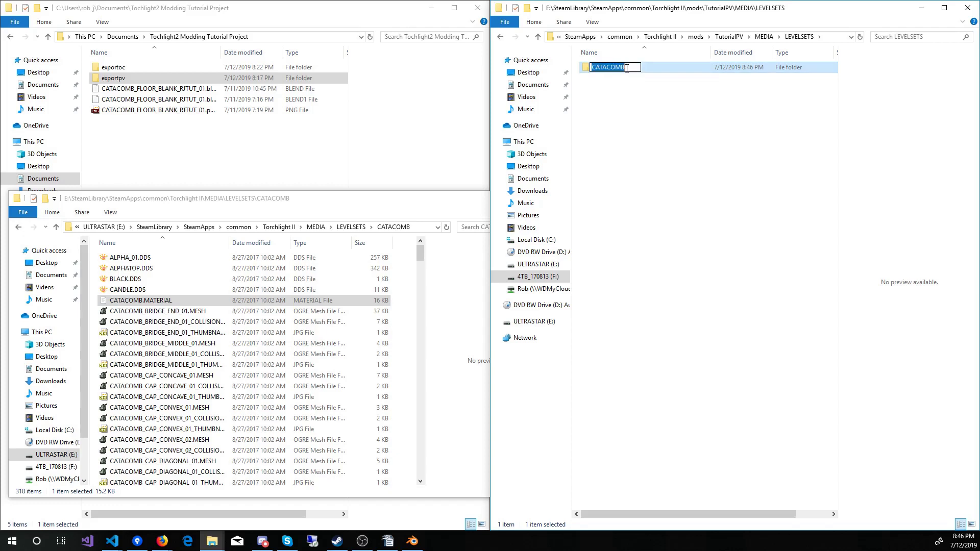
click(626, 68)
text(_ADD)
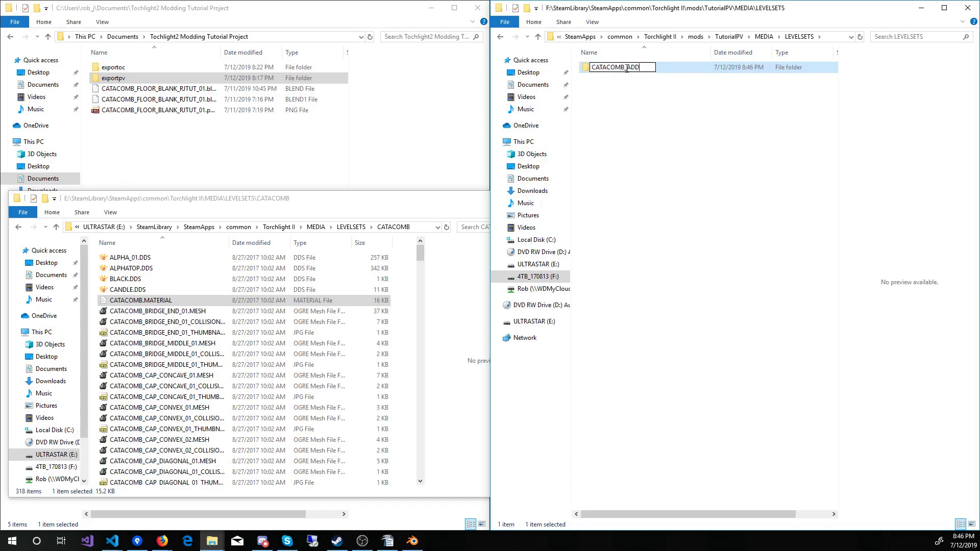
key(Return)
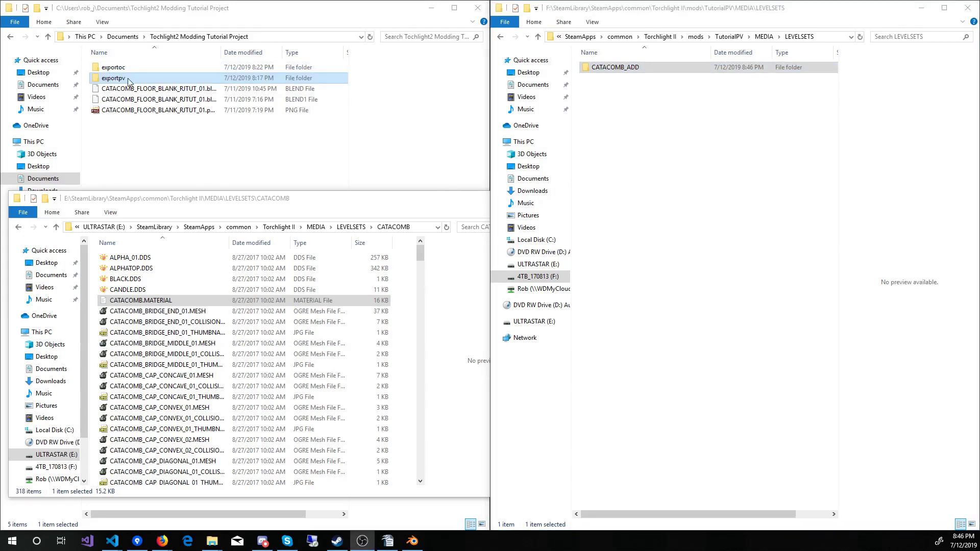
Copy the three CATACOMB_FLOOR_BLANK_RITUT_01 mesh files from the exportpv folder into CATACOMB_ADD and open that folder
double_click(128, 81)
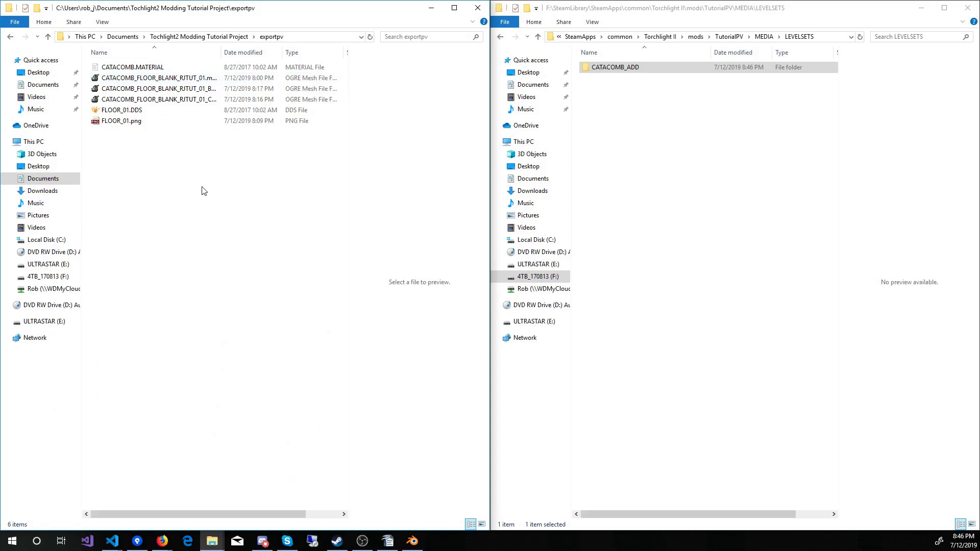
click(143, 79)
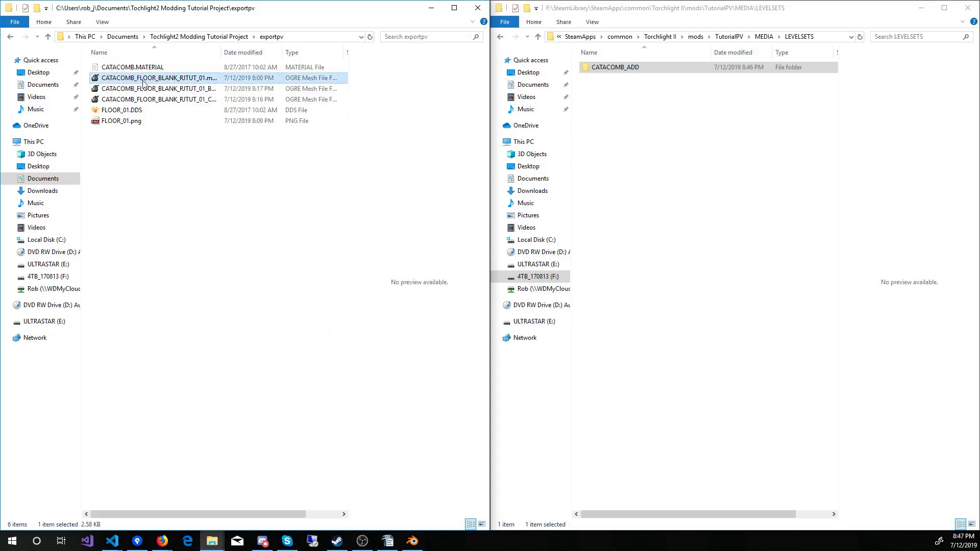
shift+click(149, 101)
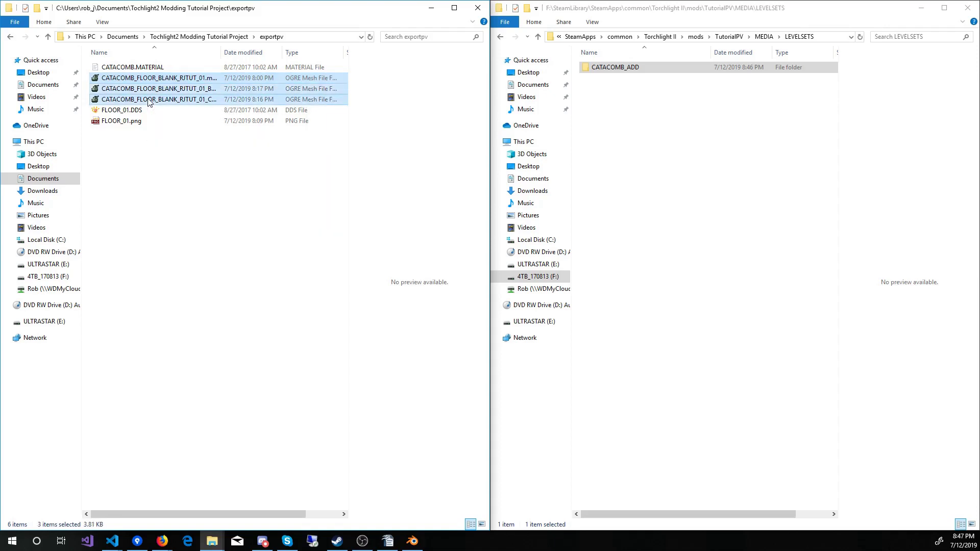
drag(136, 91, 667, 64)
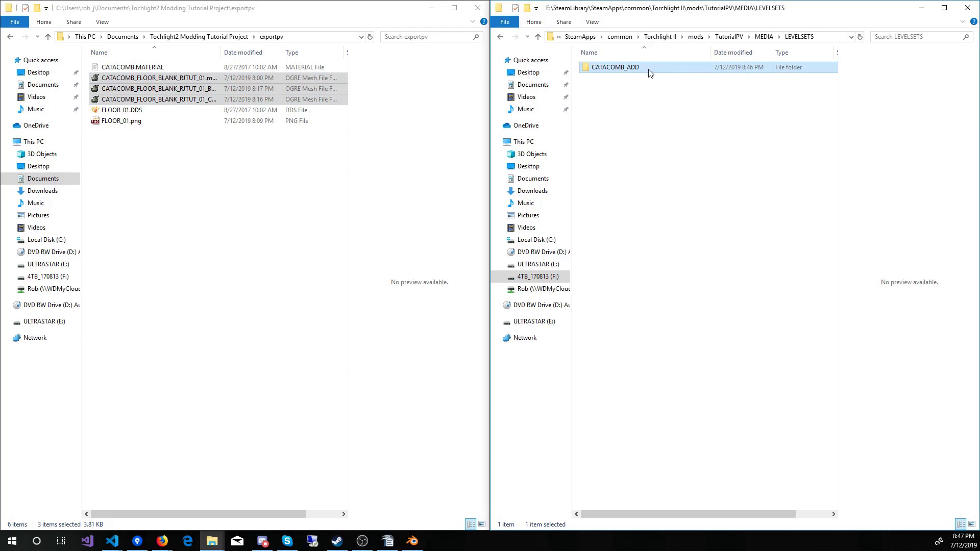
double_click(650, 72)
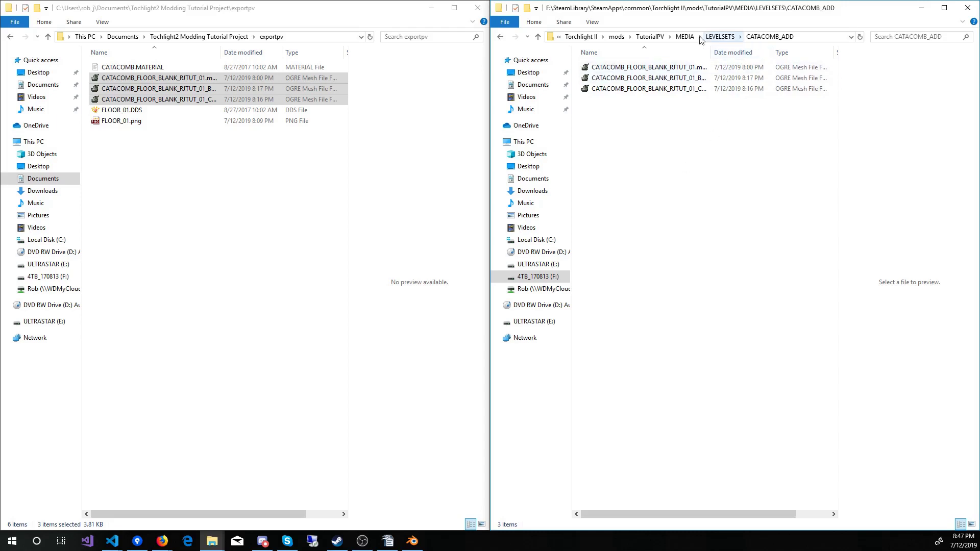
Return to the mods folder and create a MEDIA folder inside TutorialOC
click(616, 37)
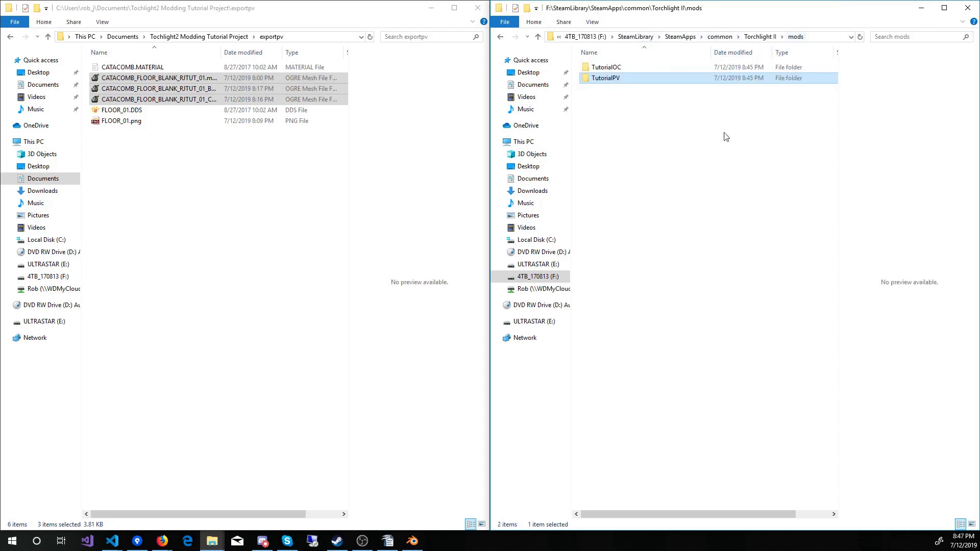
double_click(612, 69)
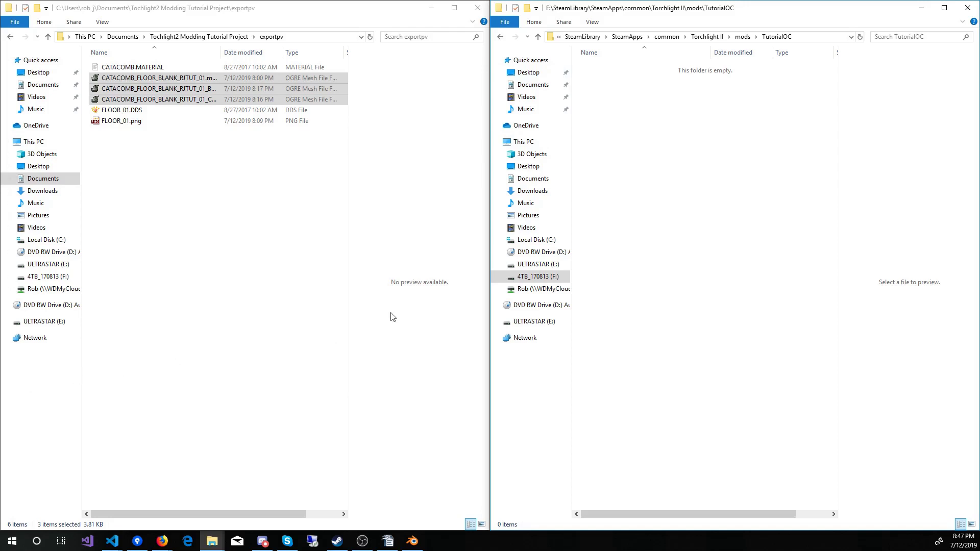
click(527, 8)
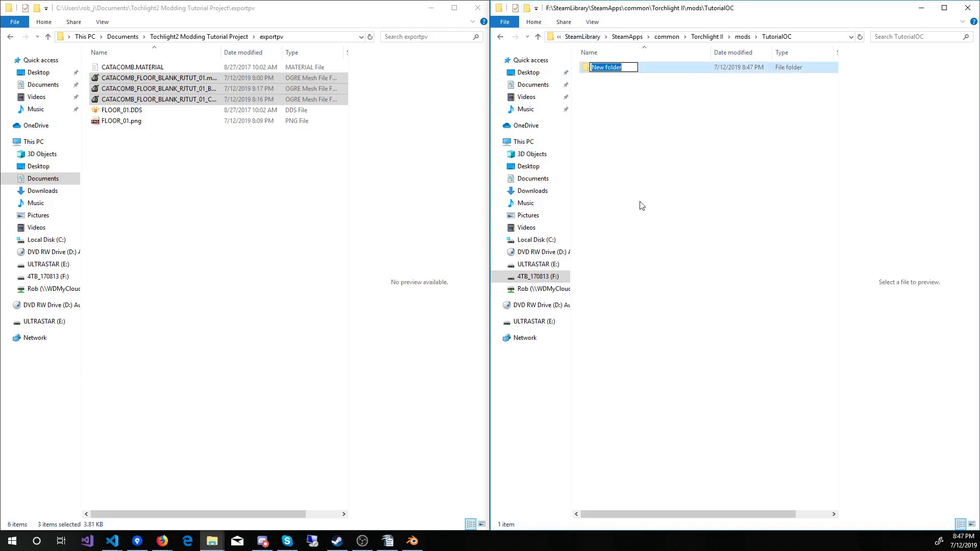
text(ME)
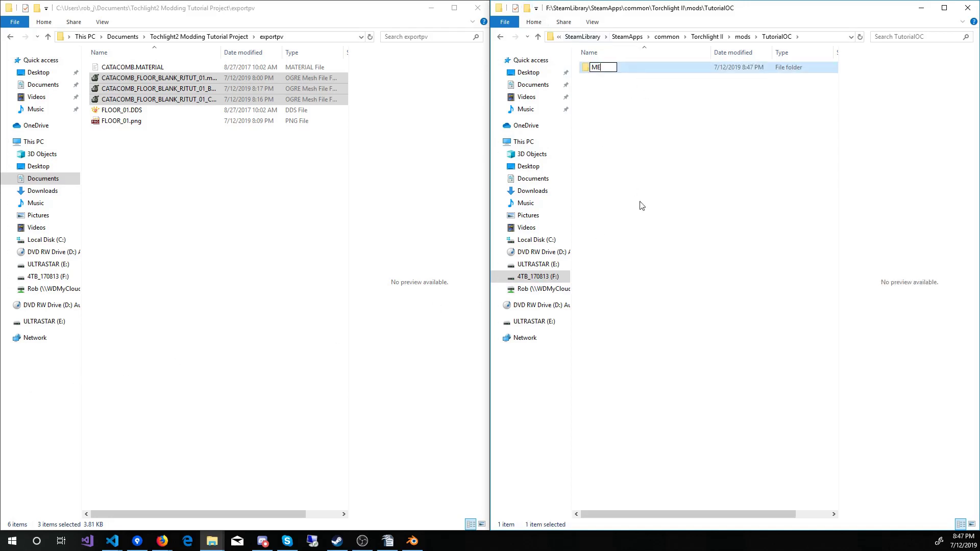
text(D)
key(BackSpace)
text(DIA)
key(Return)
Create a folder named LEVELSETS inside TutorialOC's MEDIA folder
key(Return)
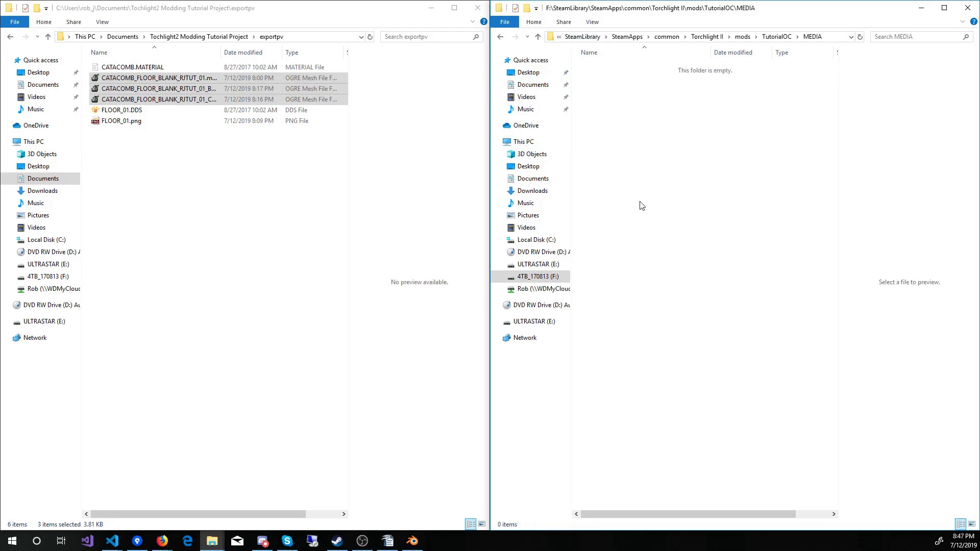
click(527, 10)
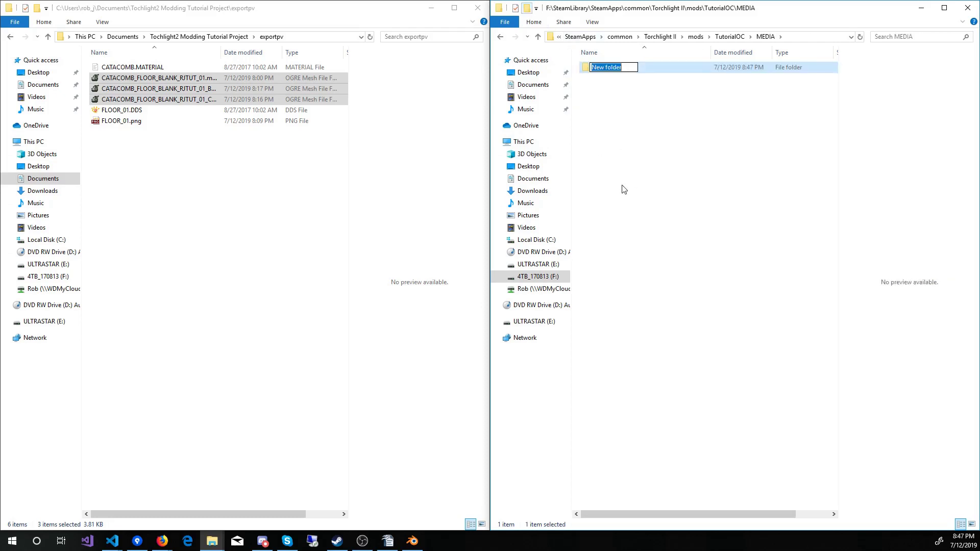
text(LEVELSETS)
key(Return)
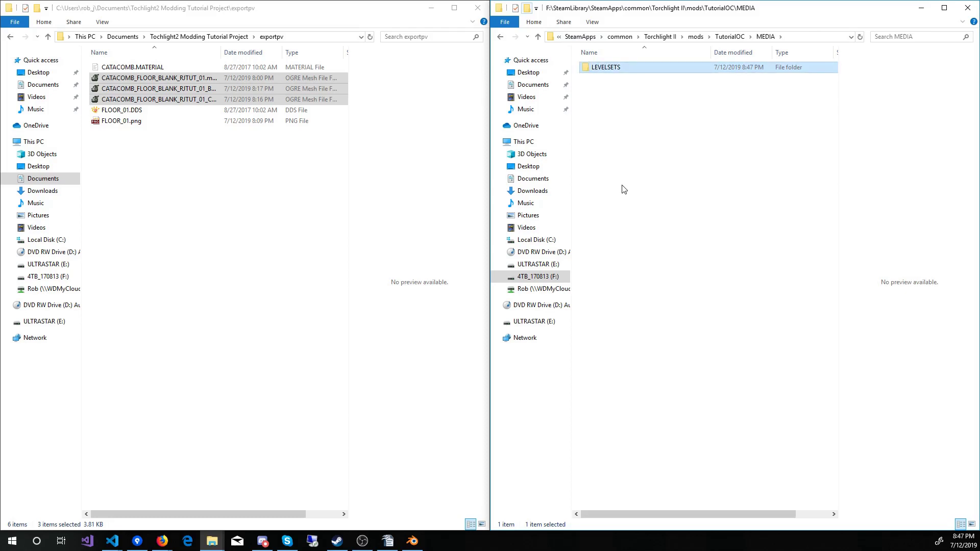
Create a folder named CATACOMB_ADD inside TutorialOC's LEVELSETS folder and open it
key(Return)
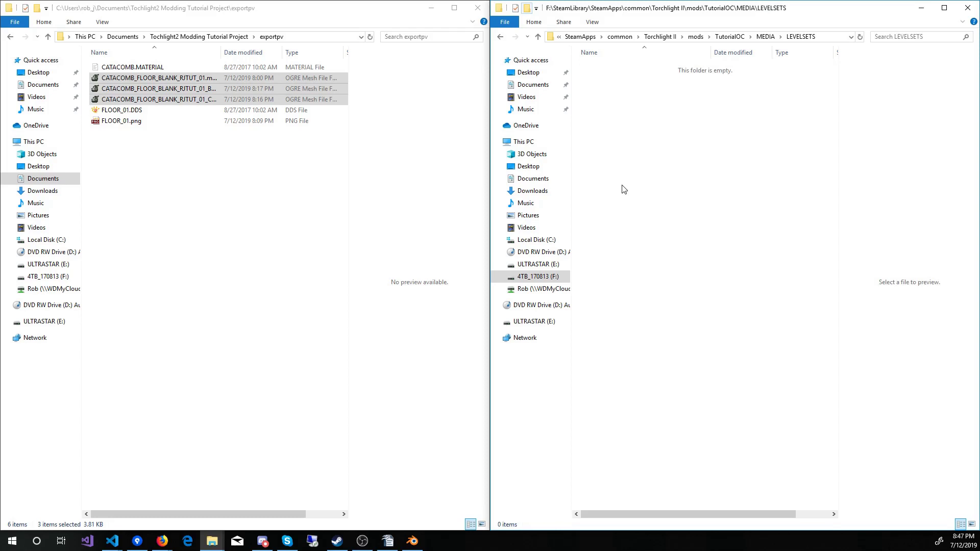
click(528, 9)
text(CATA)
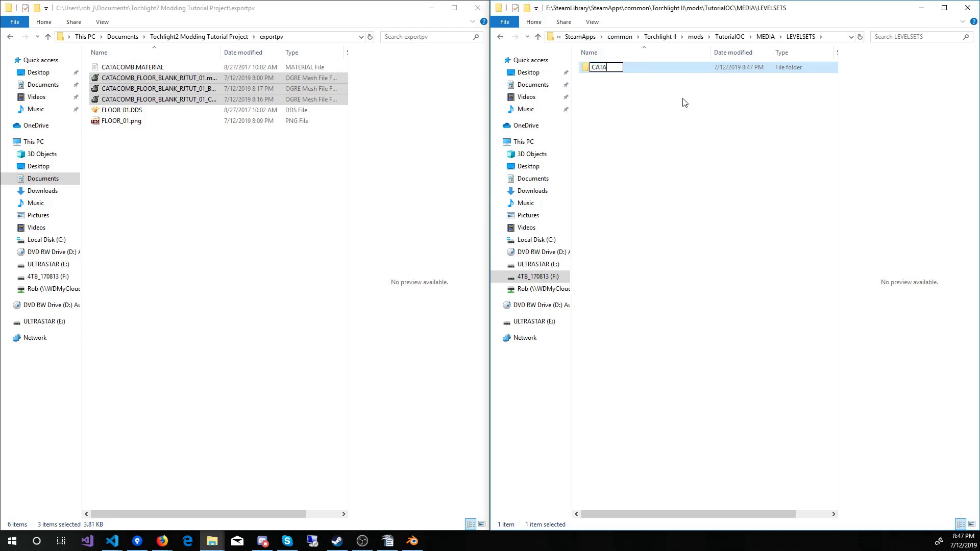
text(COMB_ADD)
key(Return)
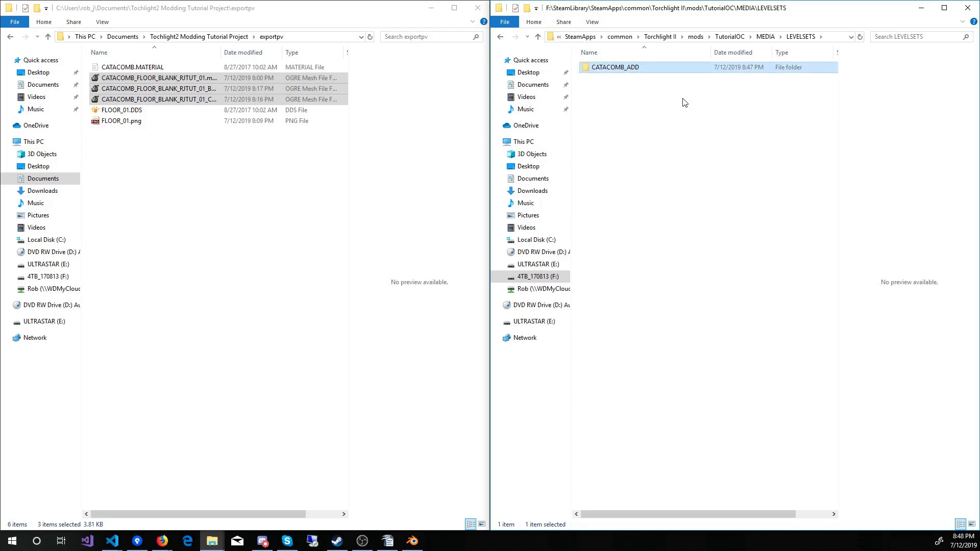
key(Return)
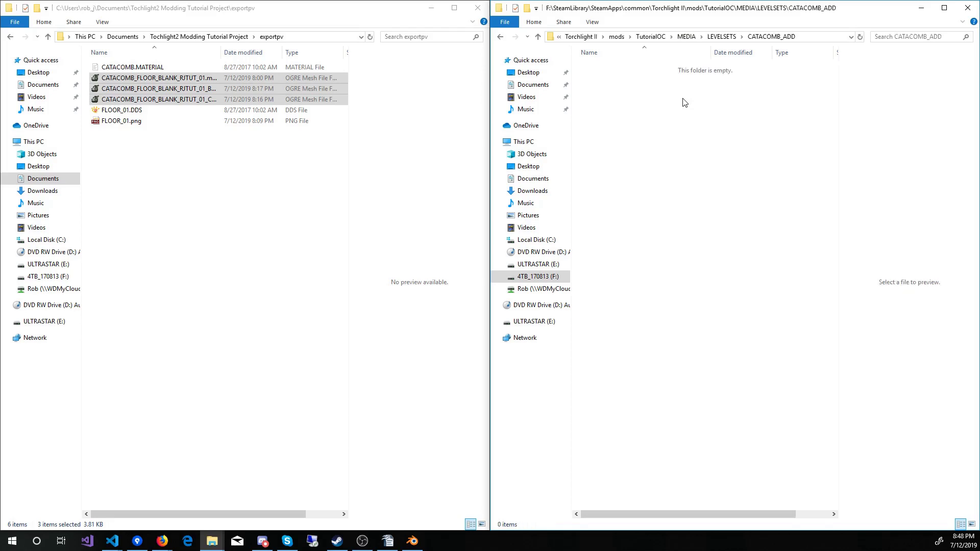
Copy the two CATACOMB_FLOOR_BLANK_RJTUT_01 OGRE mesh files from the exportoc folder into TutorialOC's CATACOMB_ADD folder
click(214, 37)
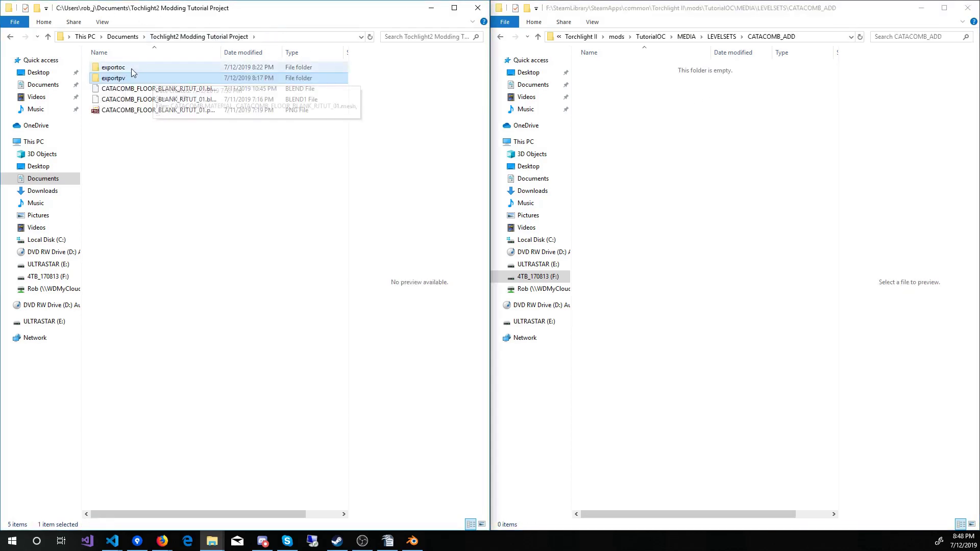
double_click(131, 68)
click(155, 70)
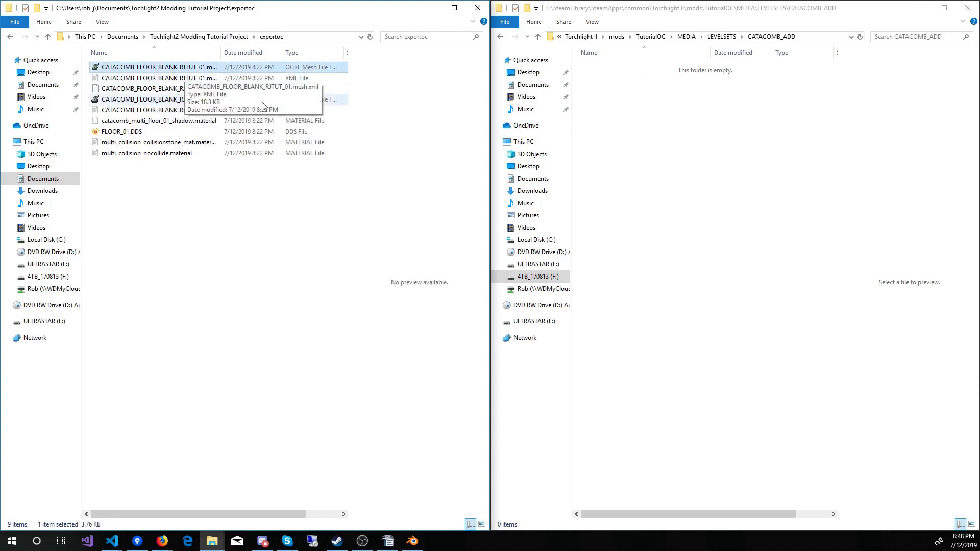
ctrl+click(150, 102)
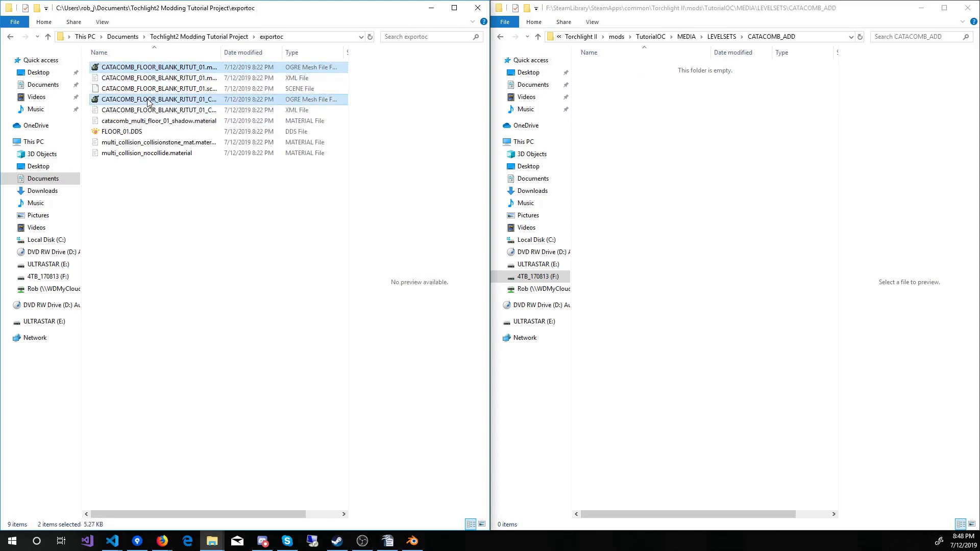
drag(150, 102, 705, 162)
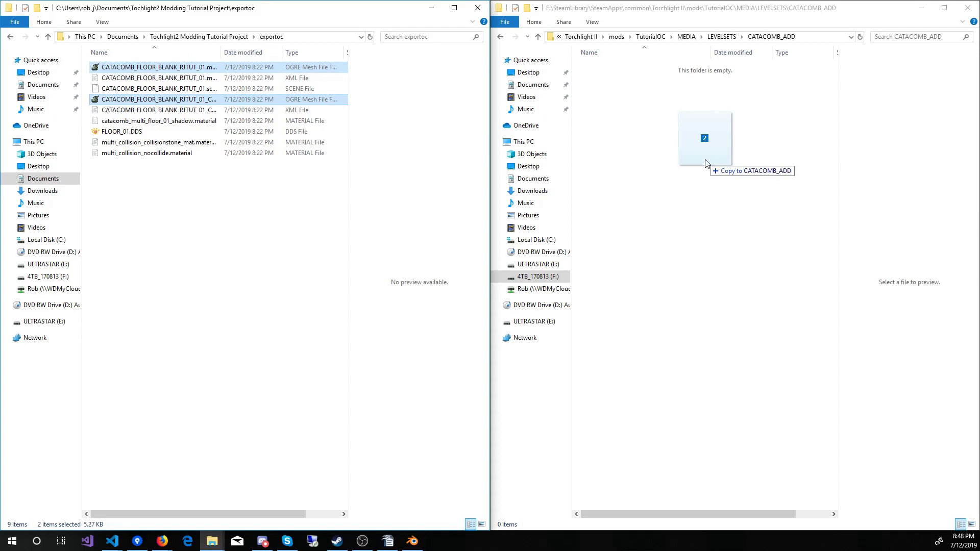
drag(705, 162, 706, 163)
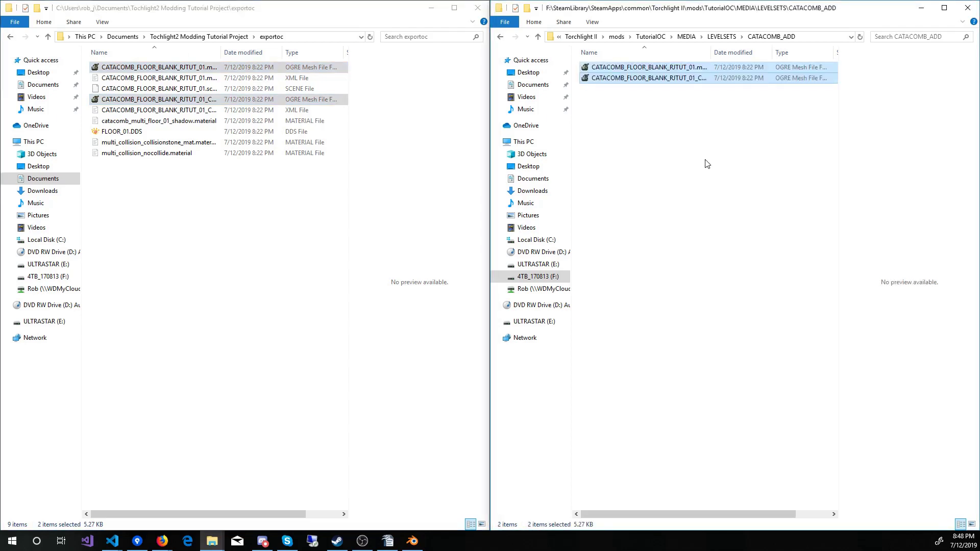
Launch Editor.exe from the Torchlight II folder and load the \mods\tutorialpv mod project
key(alt+Tab)
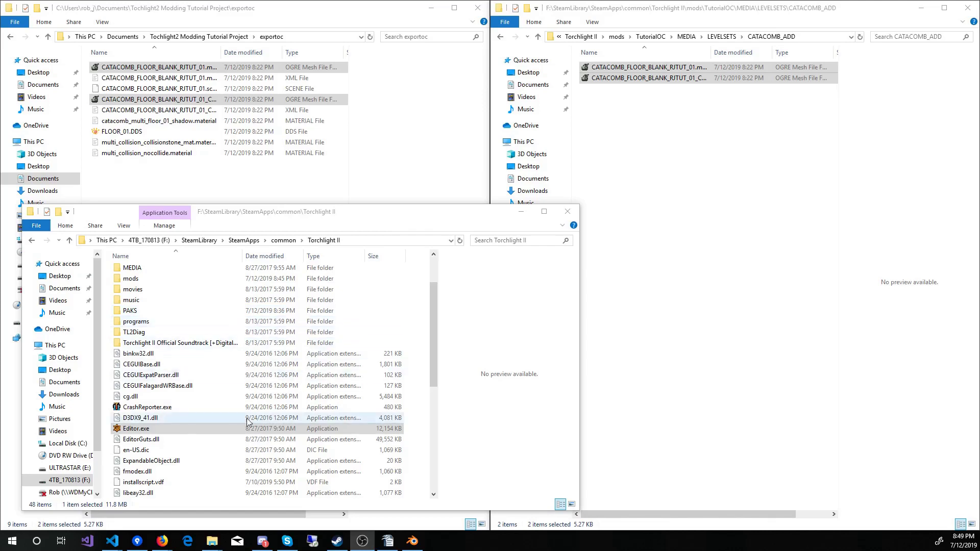
double_click(159, 430)
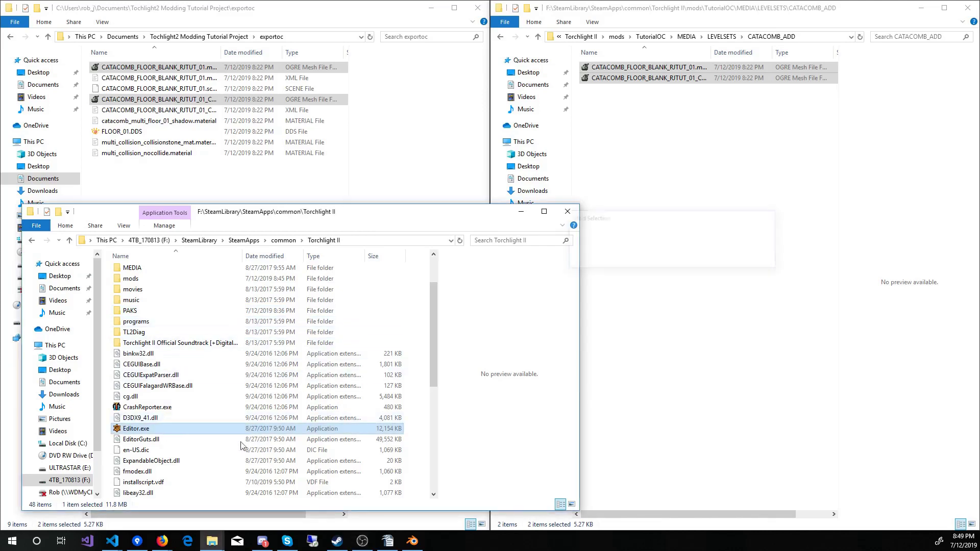
click(740, 245)
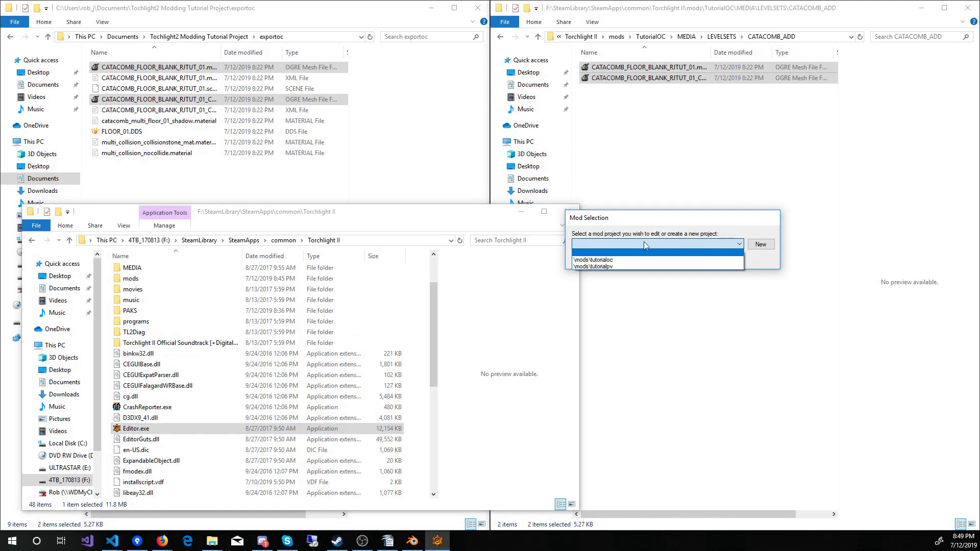
click(620, 266)
click(722, 260)
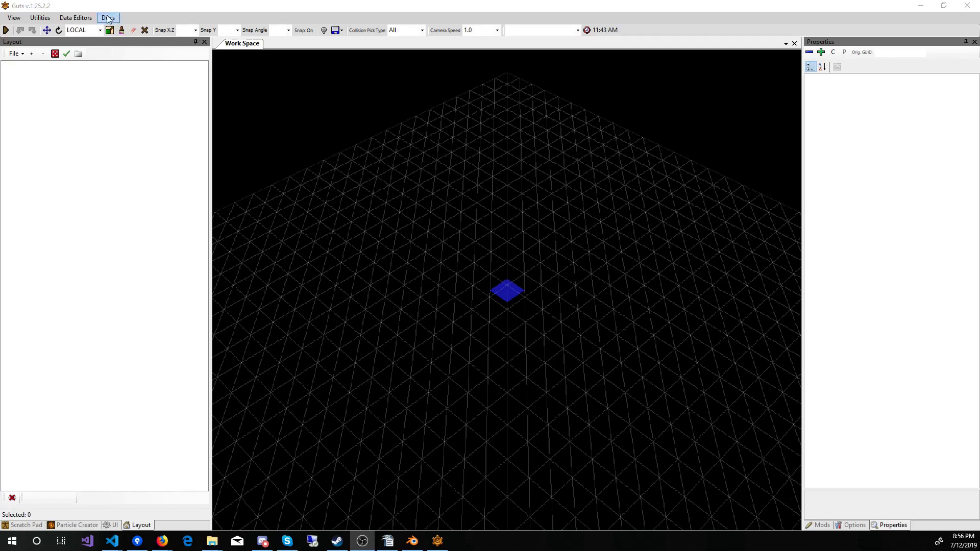
Open the Tile Set and Room Pieces data editor
click(77, 19)
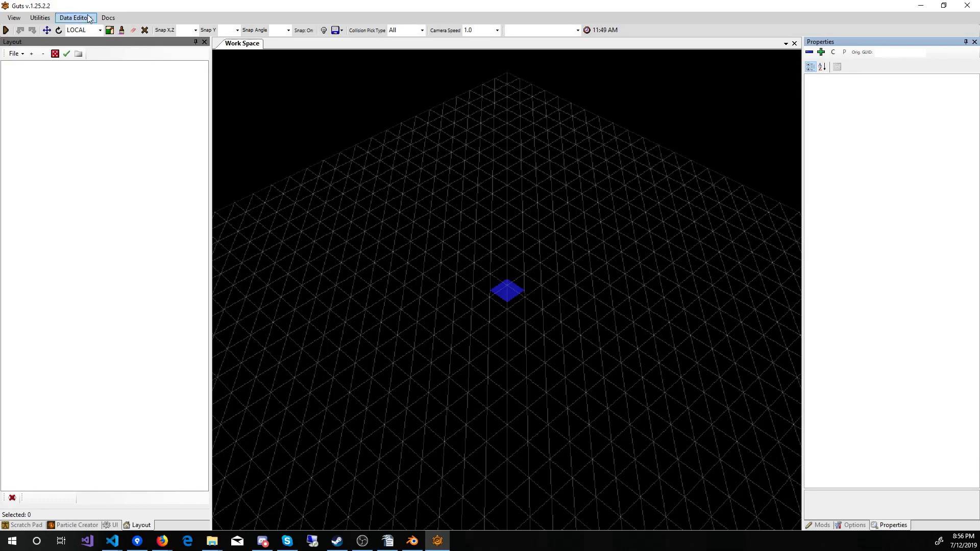
click(77, 18)
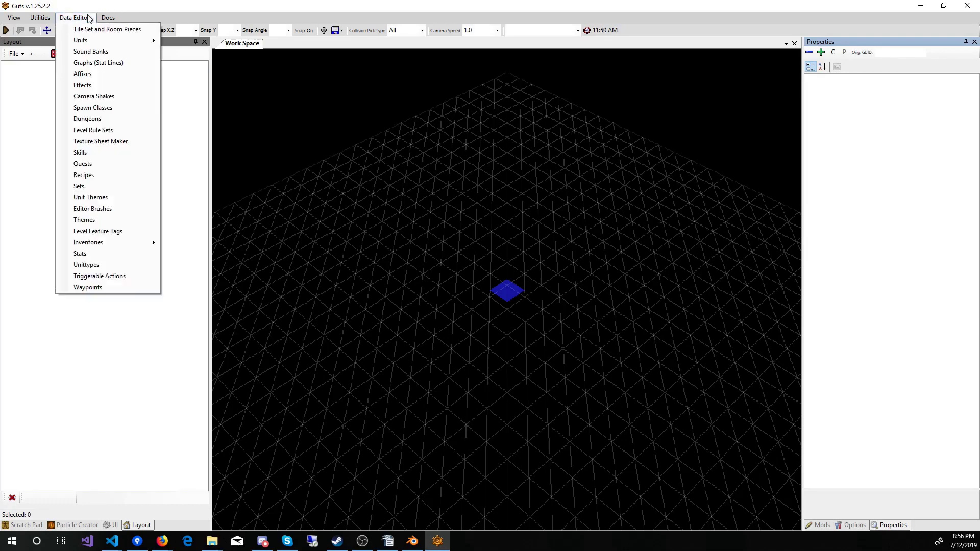
click(113, 29)
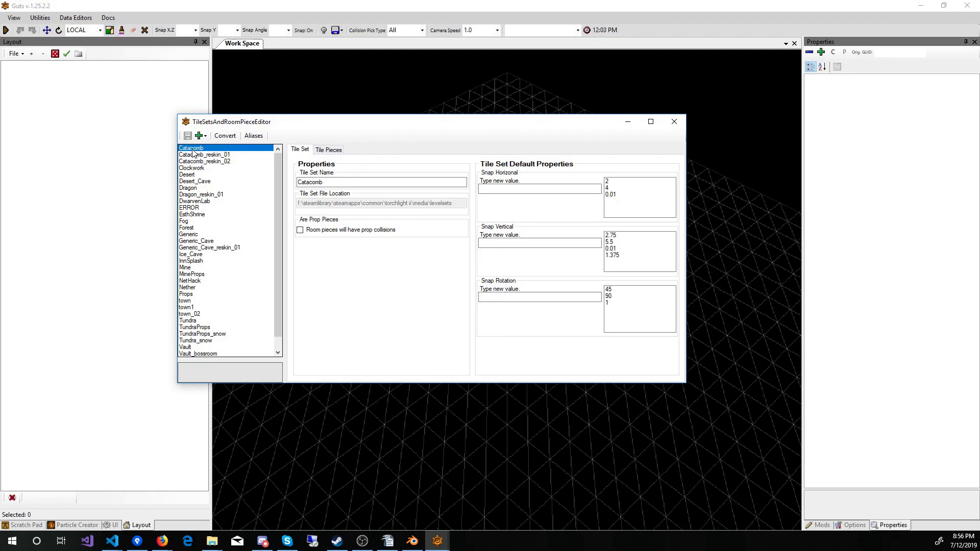
Examine the mesh files, collision file and snap properties of the floor_blank_01 piece in the Catacomb tile set
click(329, 150)
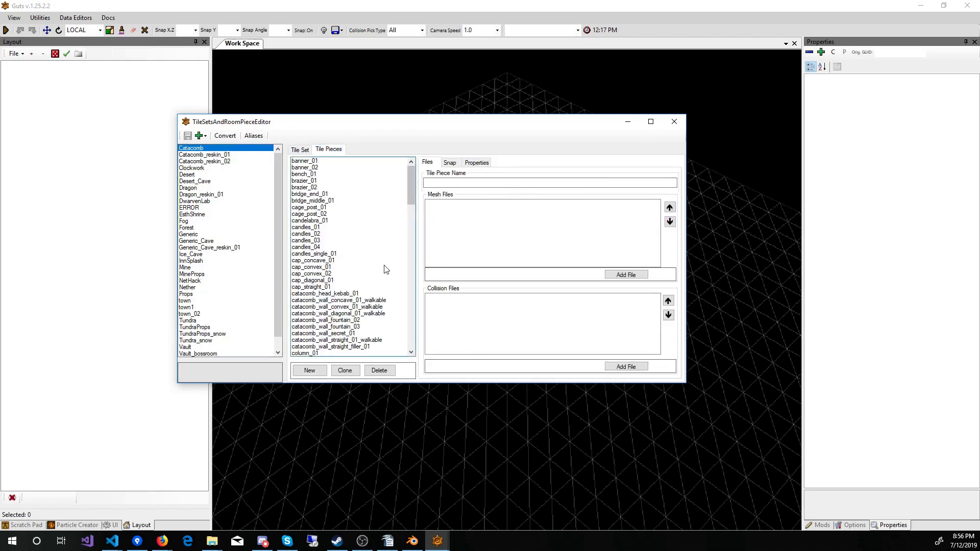
scroll(342, 283, down, 1)
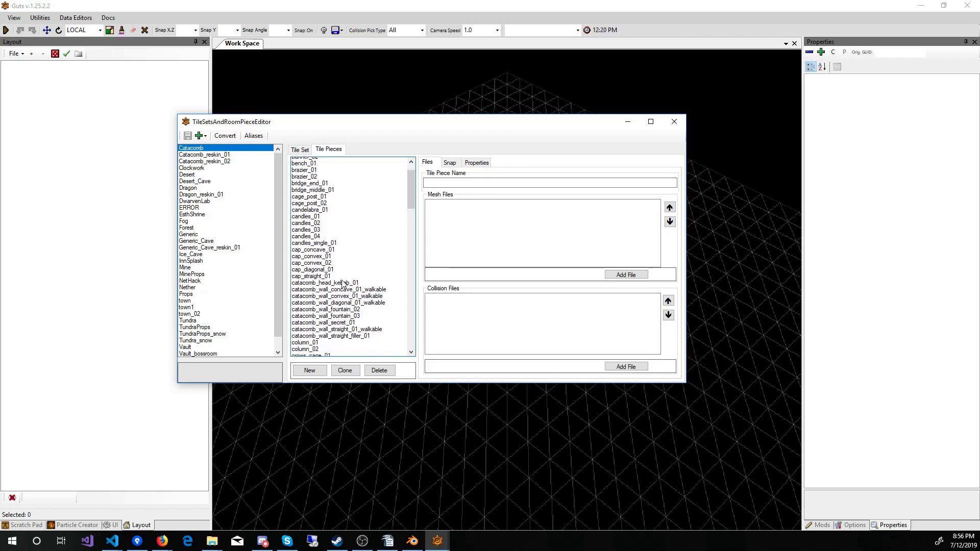
scroll(343, 284, down, 10)
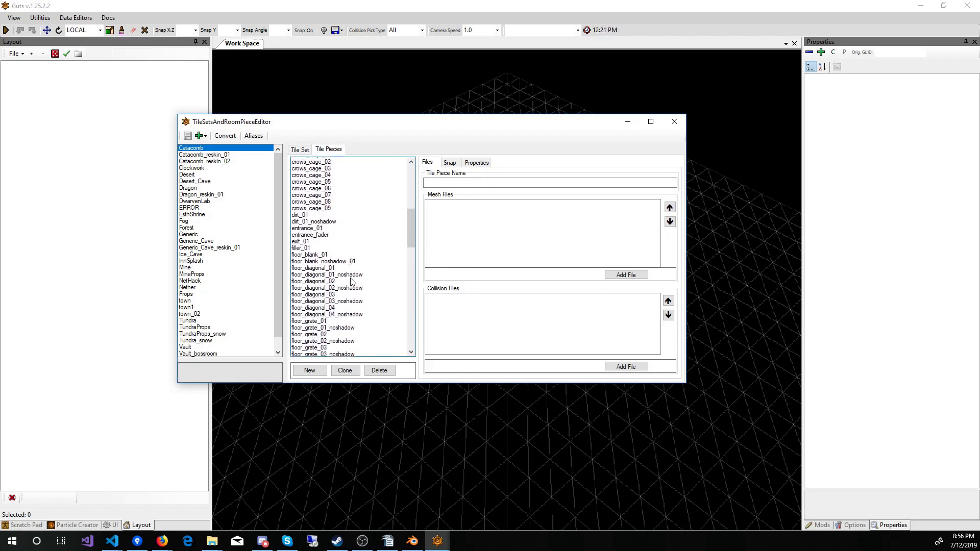
scroll(351, 281, down, 1)
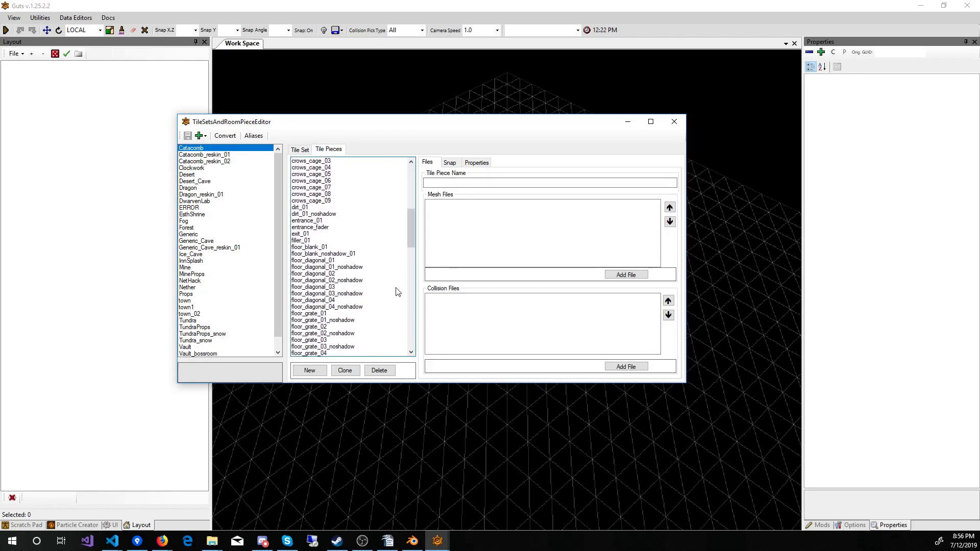
click(319, 248)
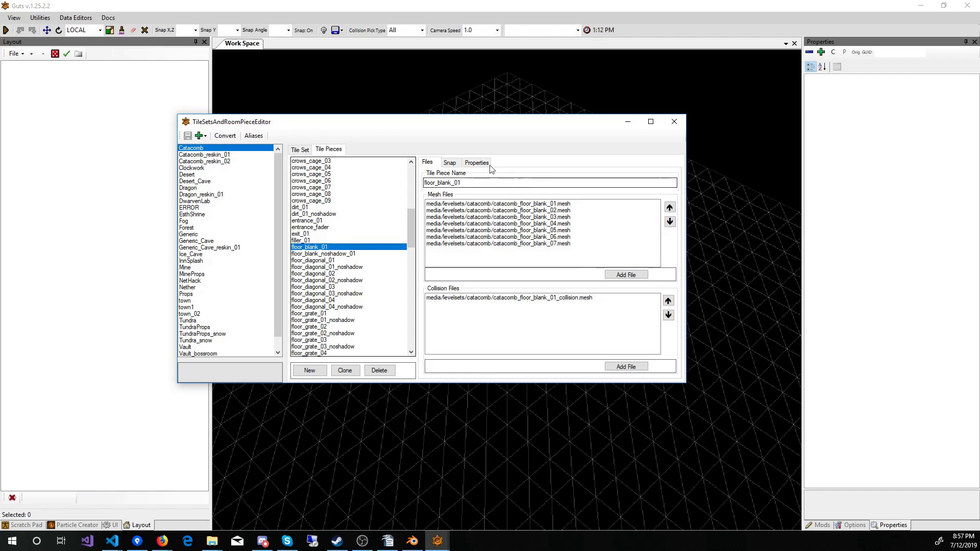
click(449, 162)
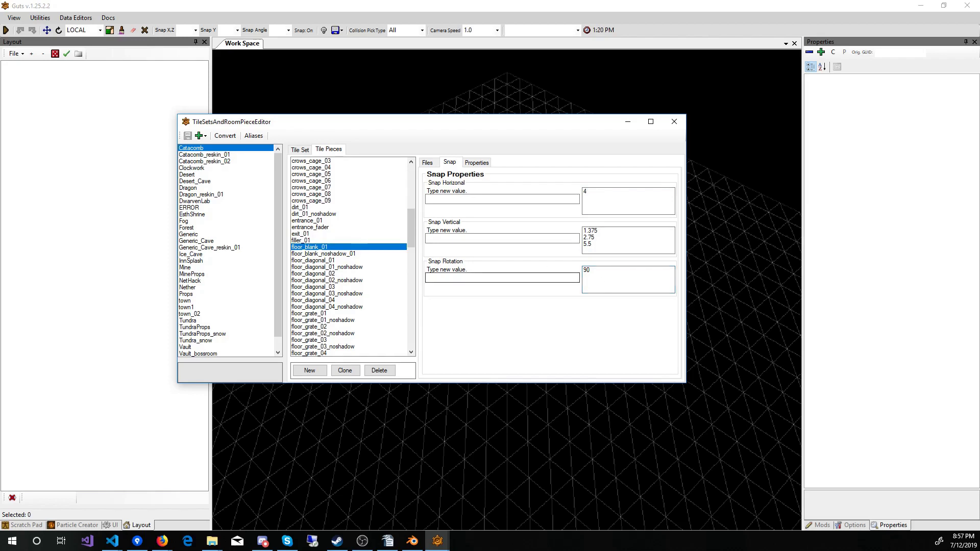
Switch to Visual Studio Code to check the snap values noted in Untitled-1, and move its window back out of the way
key(alt+Tab)
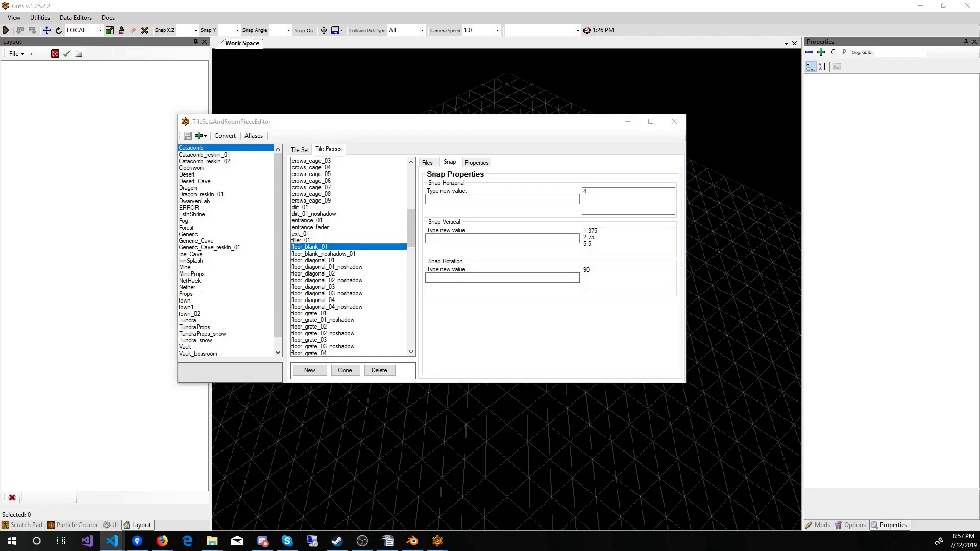
drag(0, 65, 396, 26)
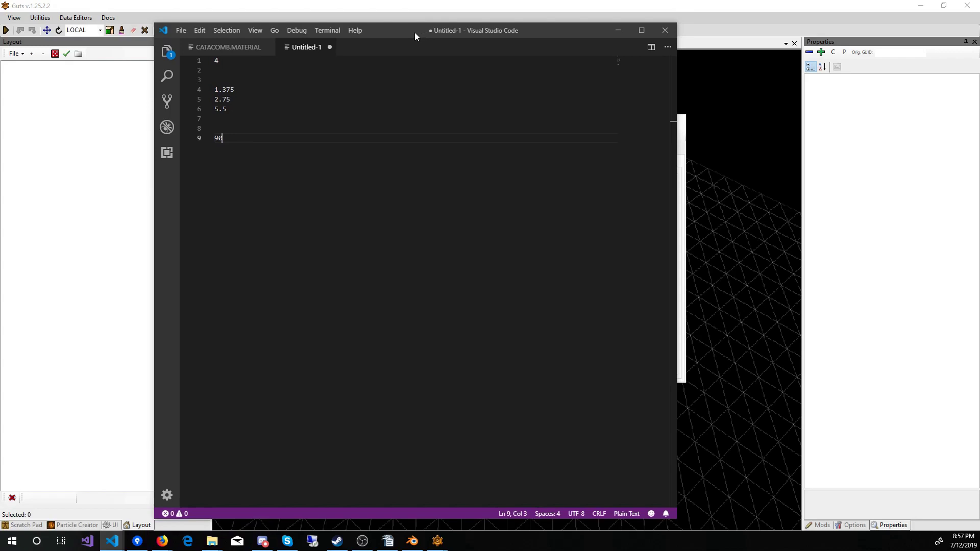
drag(414, 32, 0, 69)
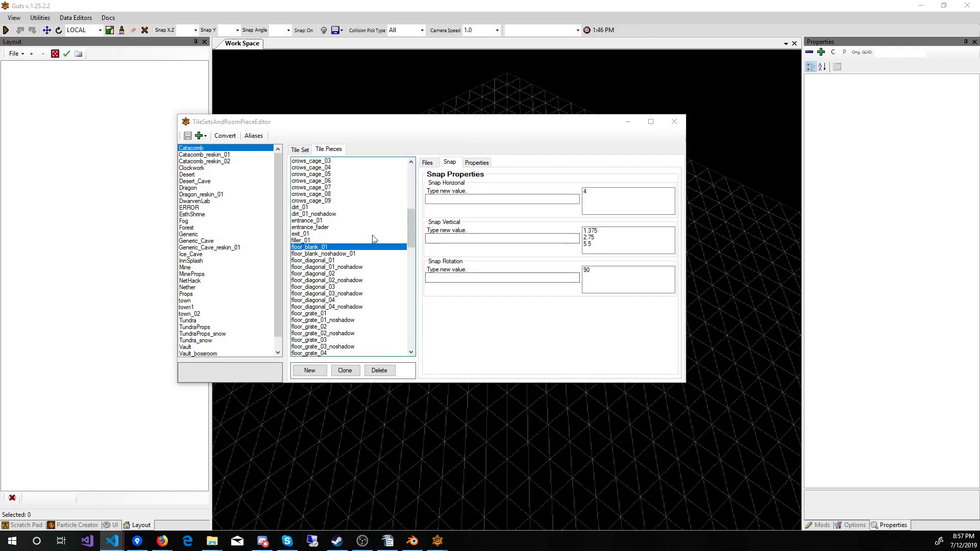
Create a new tile set and name it Catacomb_Add
click(299, 150)
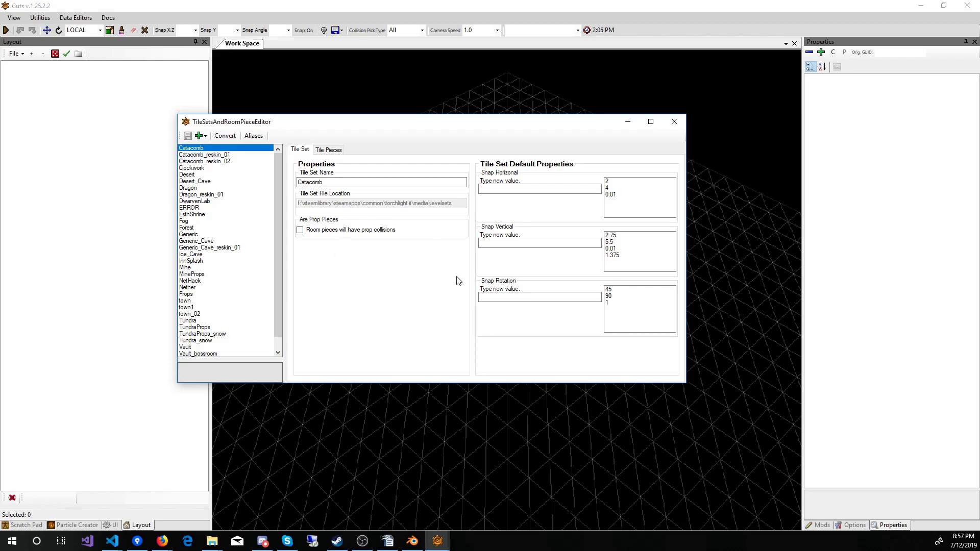
click(200, 136)
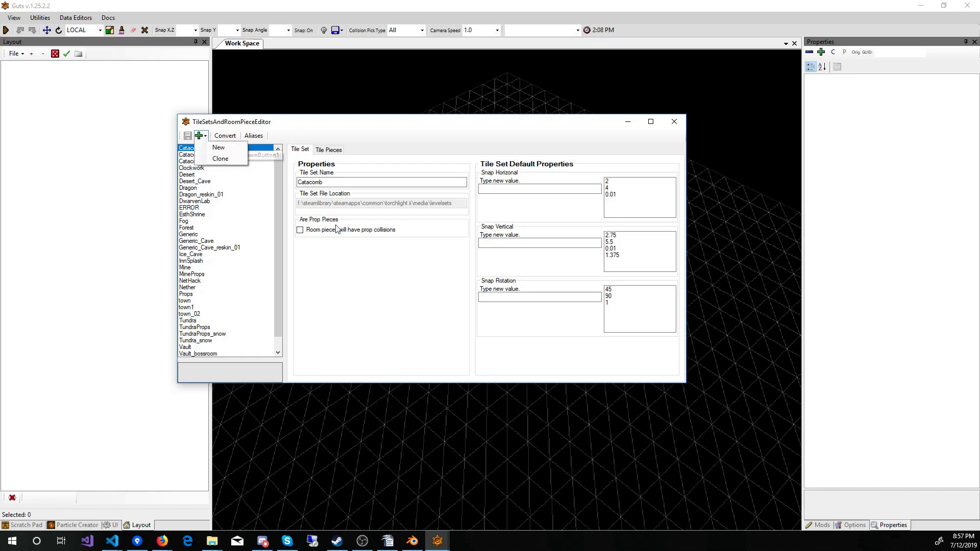
click(220, 147)
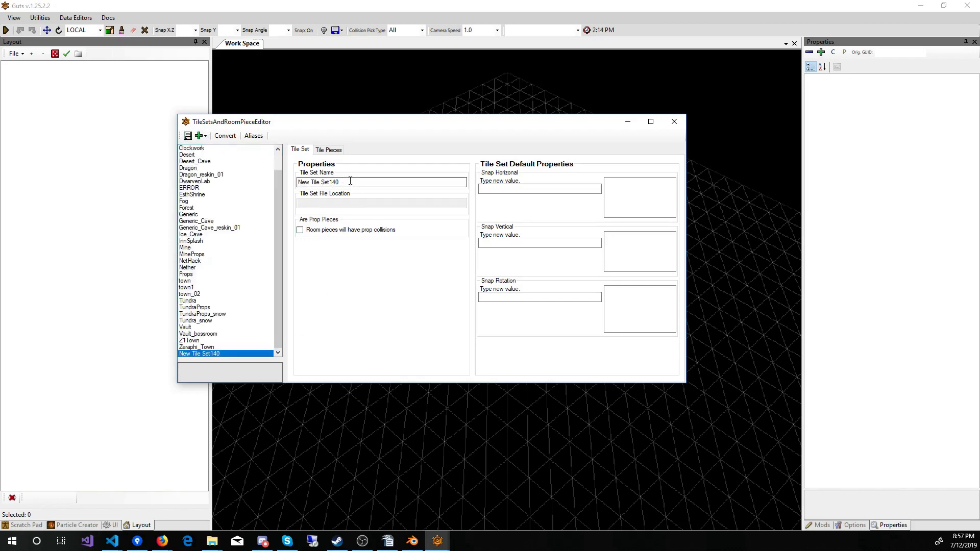
drag(341, 182, 295, 184)
text(Catacomb_Add)
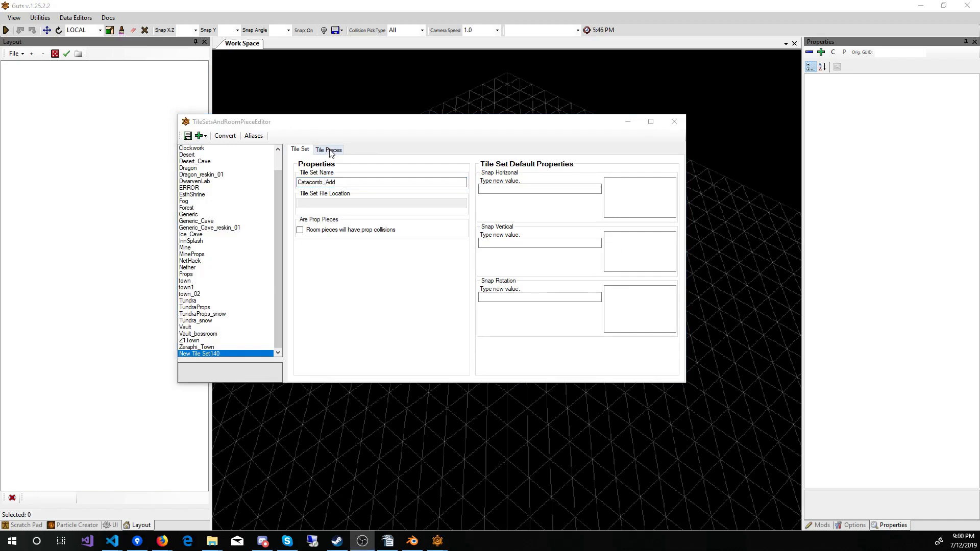
Add a new tile piece to the Catacomb_Add tile set and name it catacomb_floor_obstruction_01
click(329, 151)
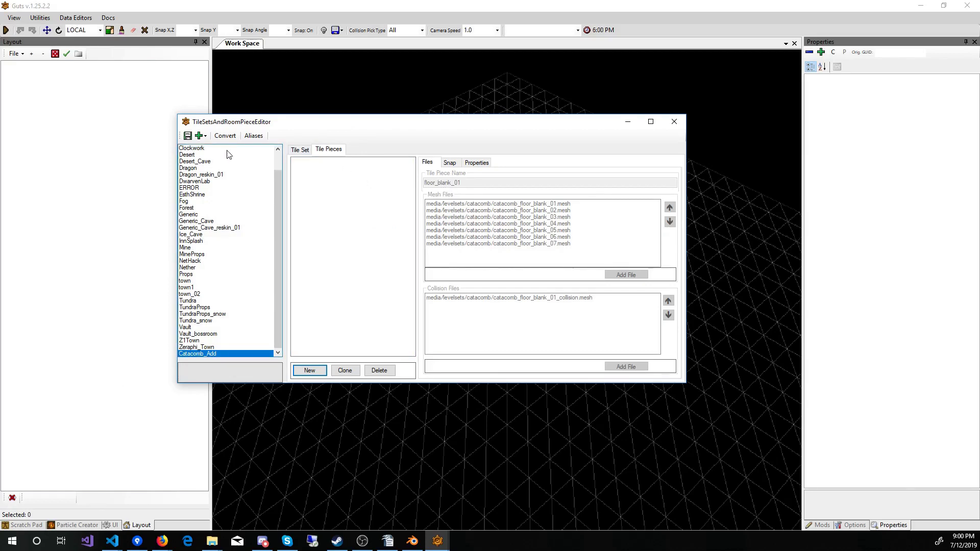
click(310, 371)
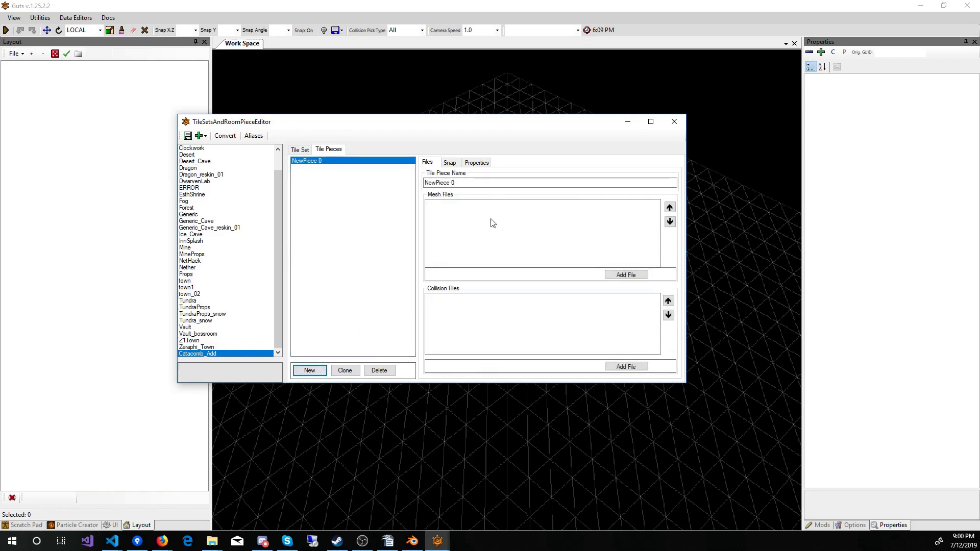
click(483, 184)
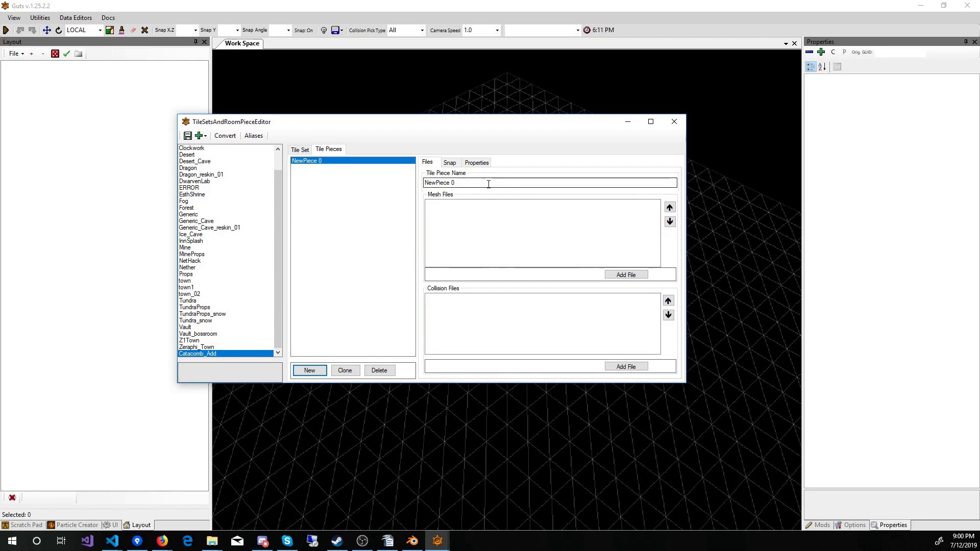
drag(462, 182, 411, 184)
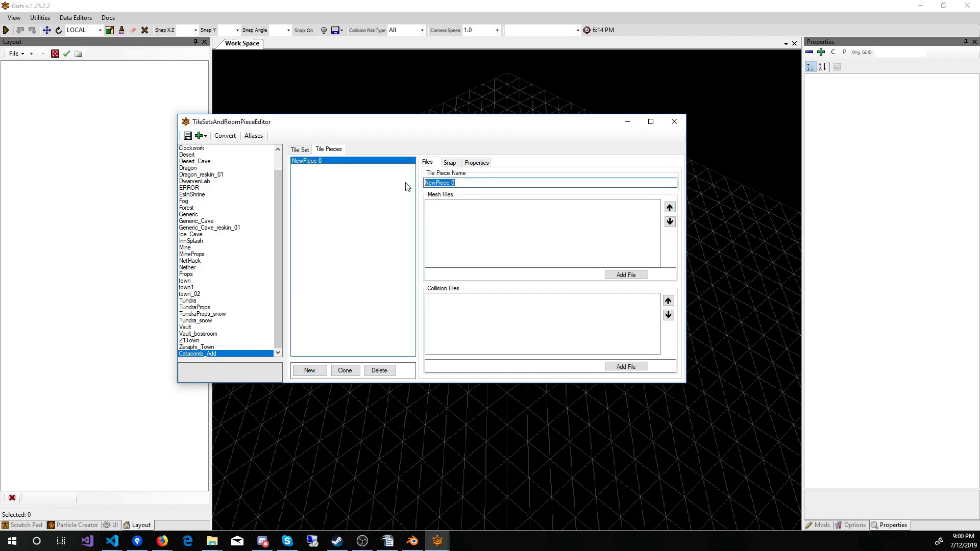
text(floor)
key(BackSpace)
key(BackSpace)
text(catacomb_floort)
key(BackSpace)
text(_obstruction_01)
Add CATACOMB_FLOOR_BLANK_RJTUT_01.mesh from the TutorialPV mod's MEDIA/LEVELSETS/CATACOMB_ADD folder as the tile piece's mesh file
click(627, 276)
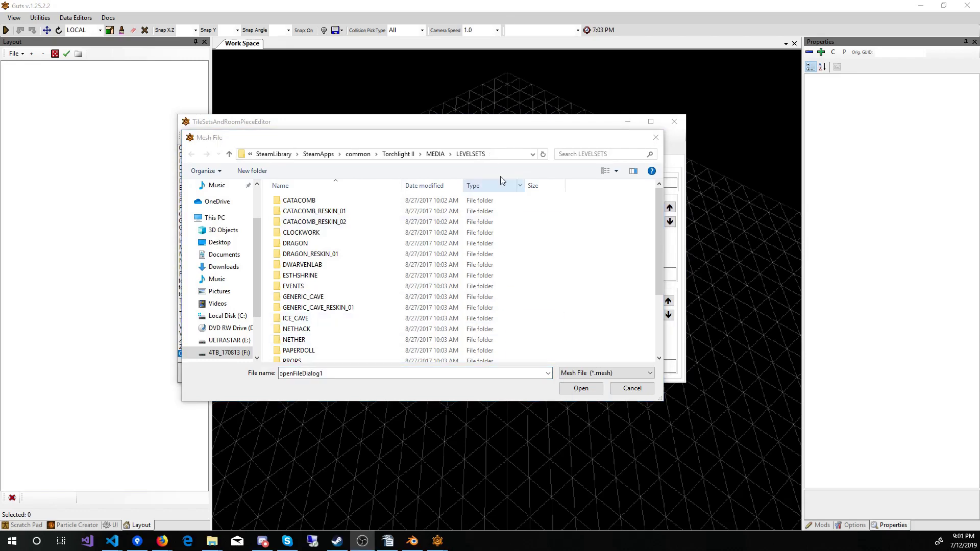
click(396, 155)
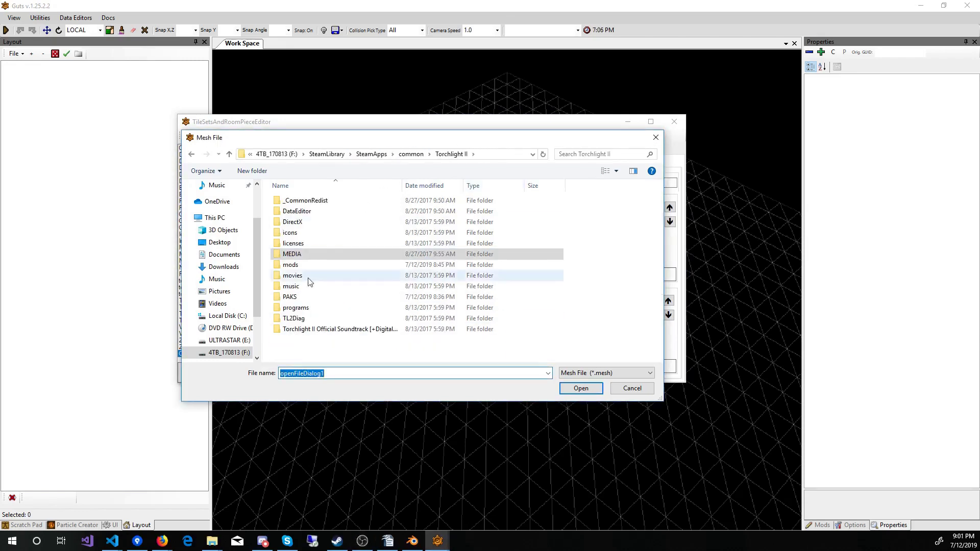
click(292, 267)
double_click(292, 268)
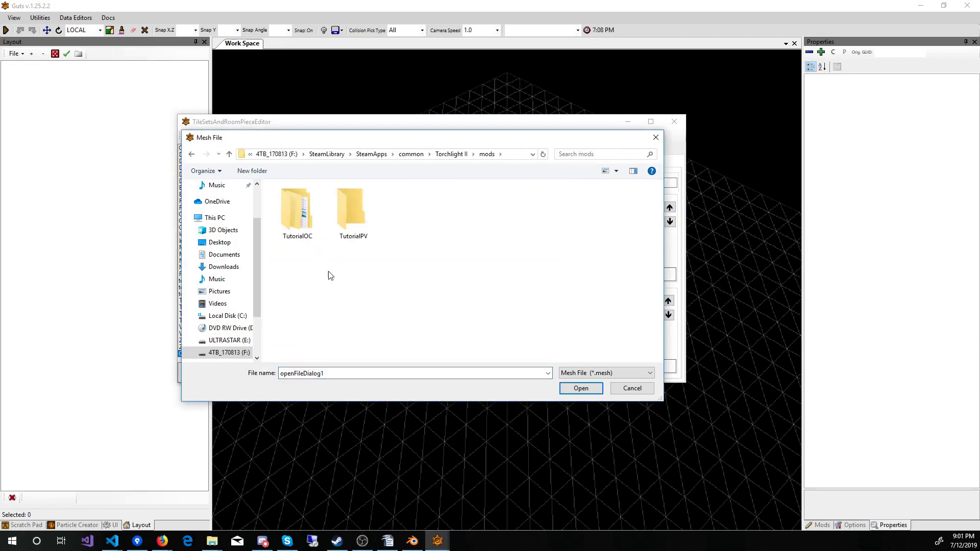
double_click(357, 215)
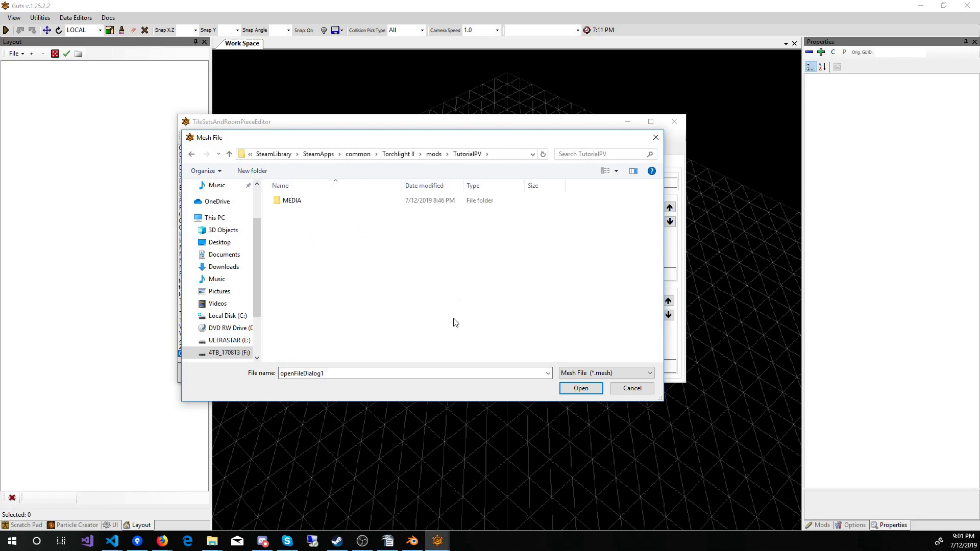
double_click(303, 205)
click(313, 203)
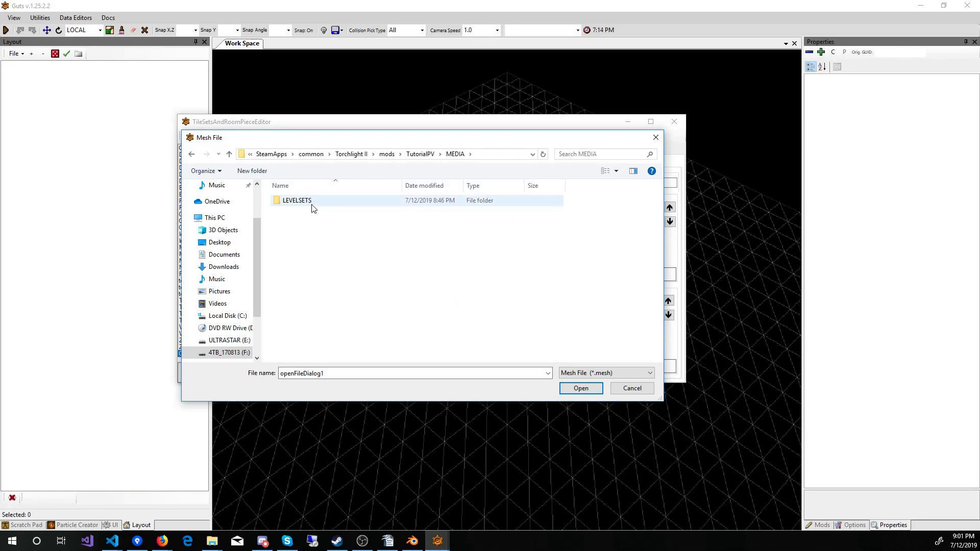
double_click(315, 206)
double_click(316, 204)
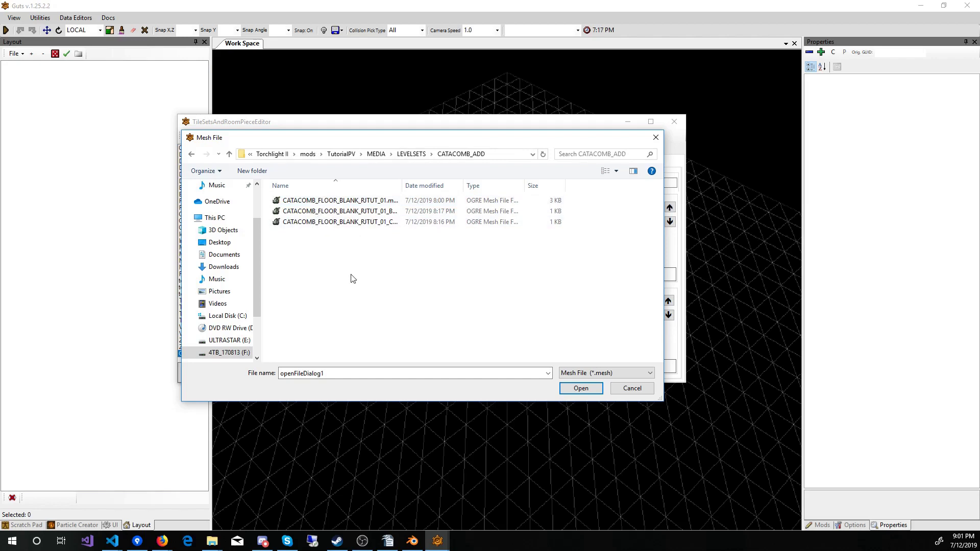
drag(403, 181, 504, 182)
click(368, 202)
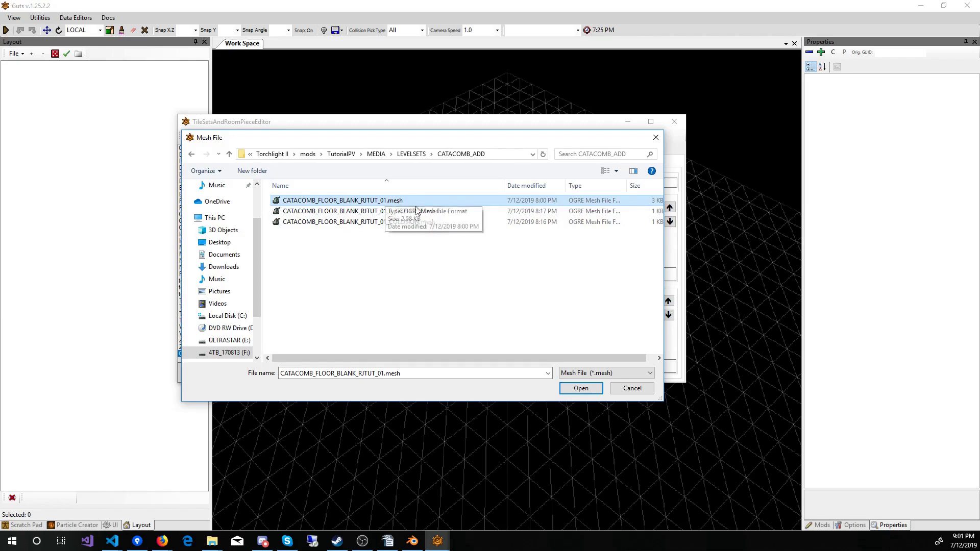
click(580, 389)
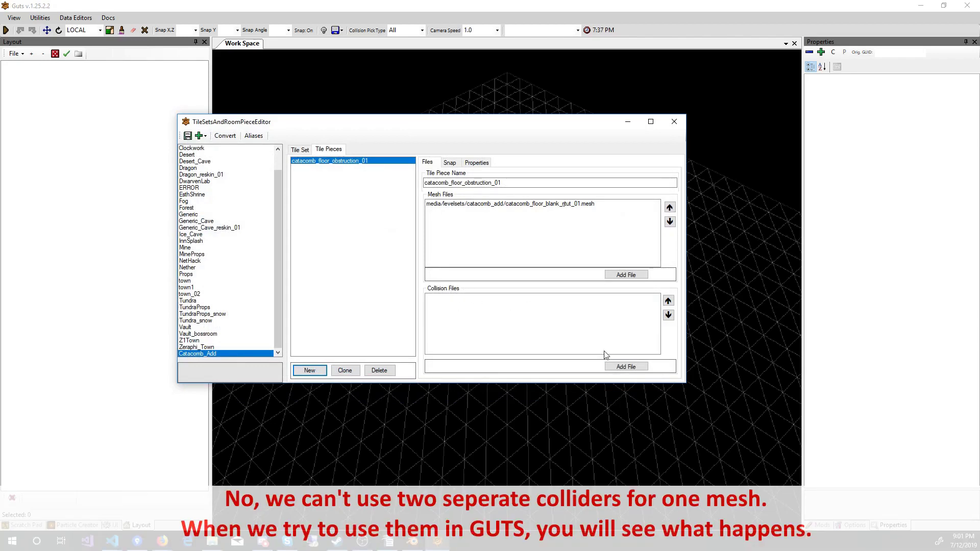
Add CATACOMB_FLOOR_BLANK_RJTUT_01_B_COLLISION.mesh and CATACOMB_FLOOR_BLANK_RJTUT_01_COLLISION.mesh from the TutorialPV mod's CATACOMB_ADD folder as the piece's collision files
click(629, 368)
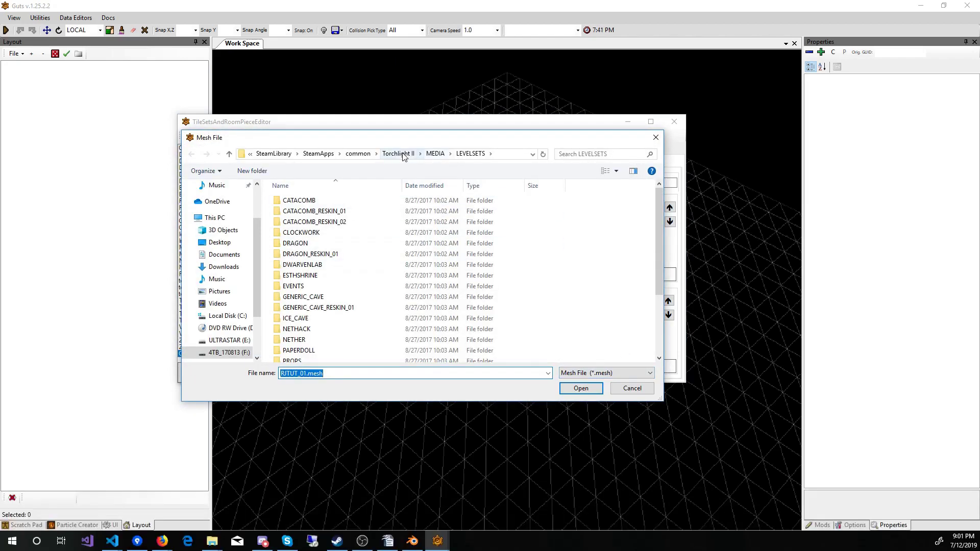
click(435, 154)
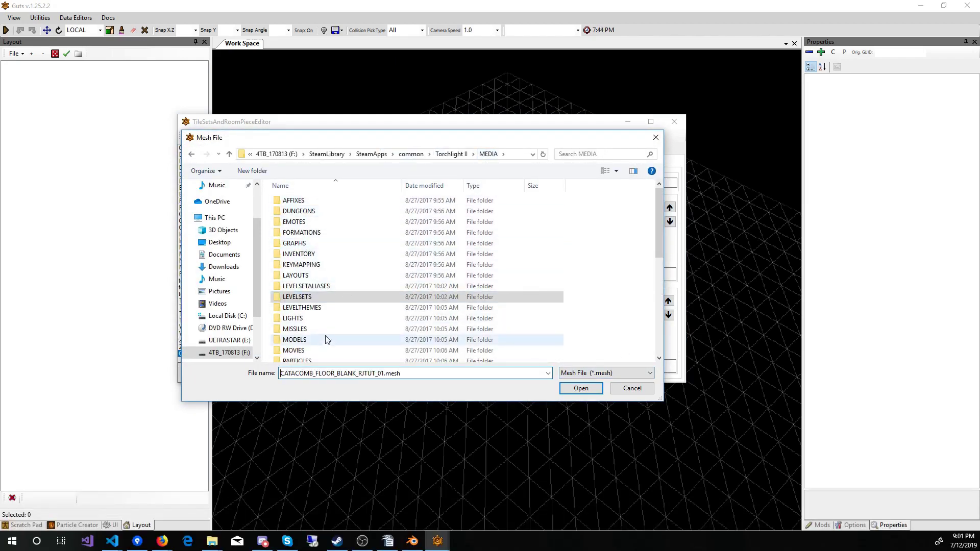
click(445, 154)
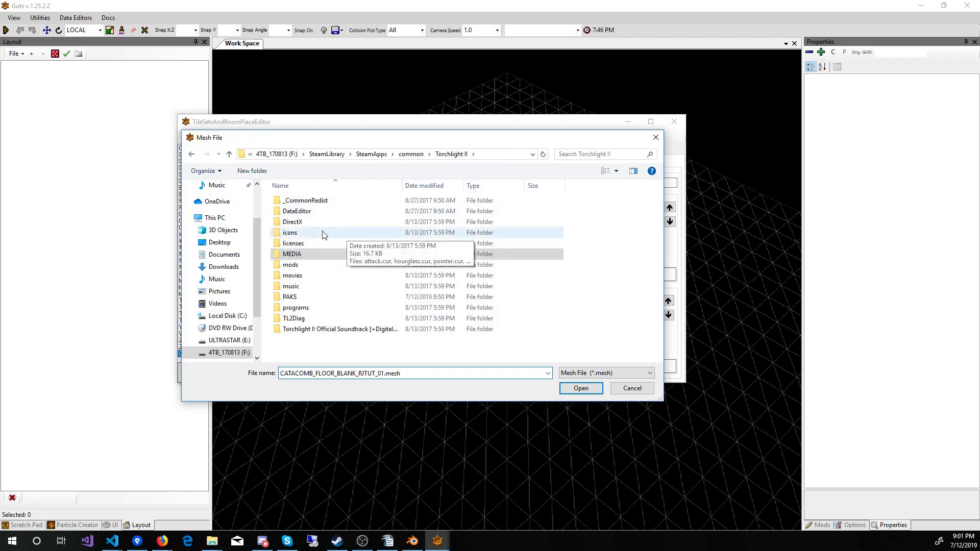
double_click(290, 265)
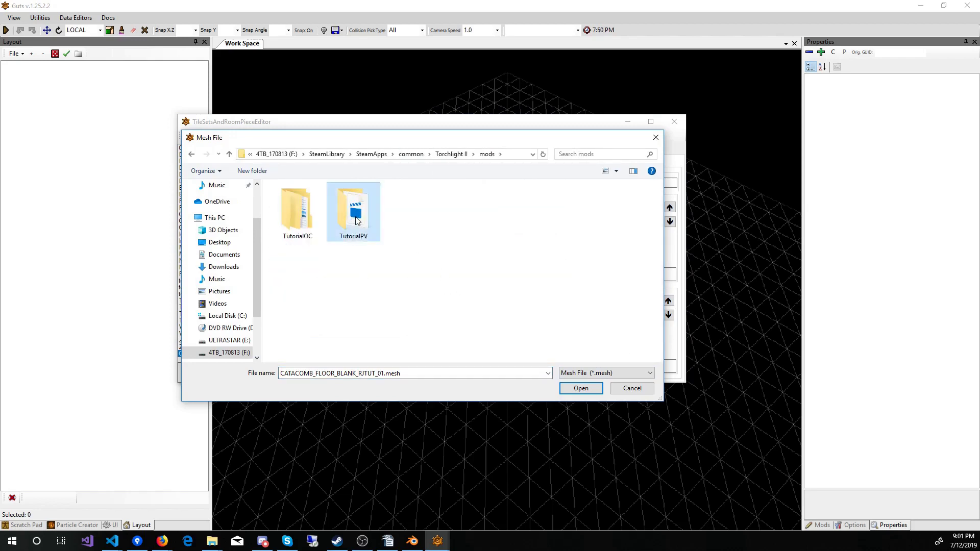
double_click(336, 218)
double_click(313, 204)
double_click(315, 202)
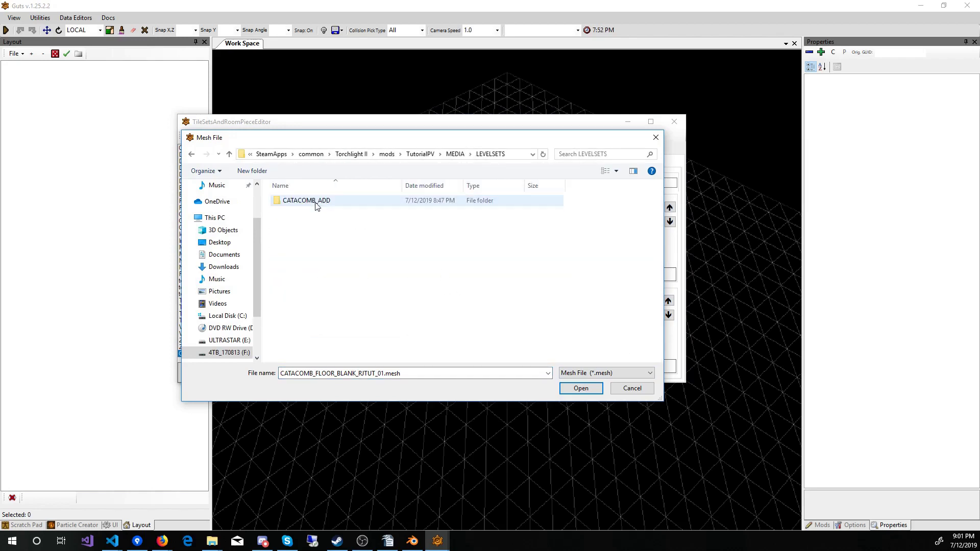
double_click(311, 201)
click(327, 214)
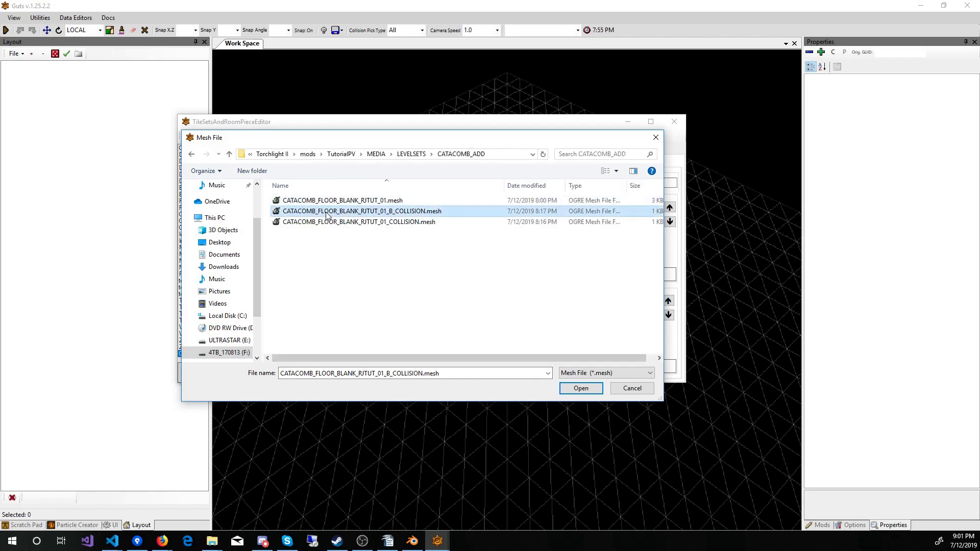
ctrl+click(329, 223)
click(575, 388)
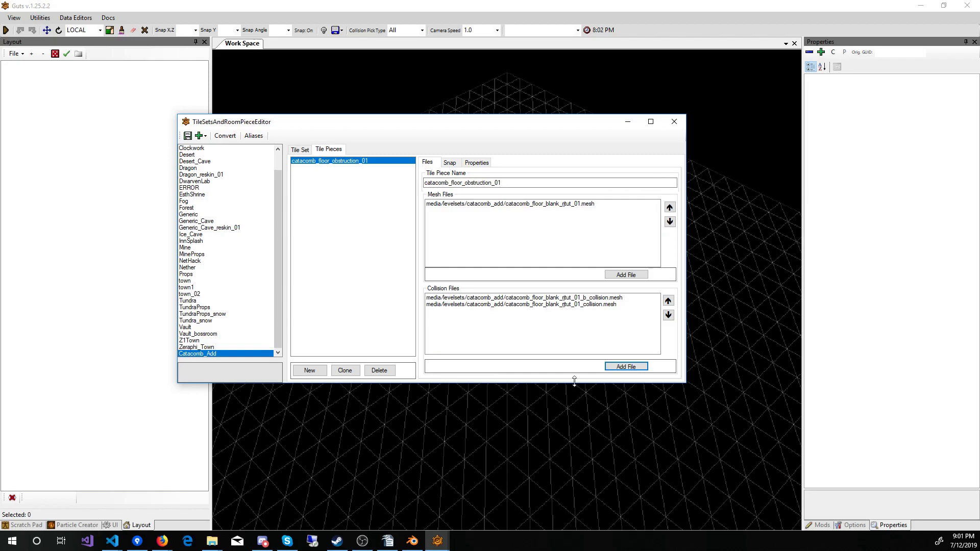
Add a horizontal snap value of 4 to the catacomb_floor_obstruction_01 piece
click(449, 164)
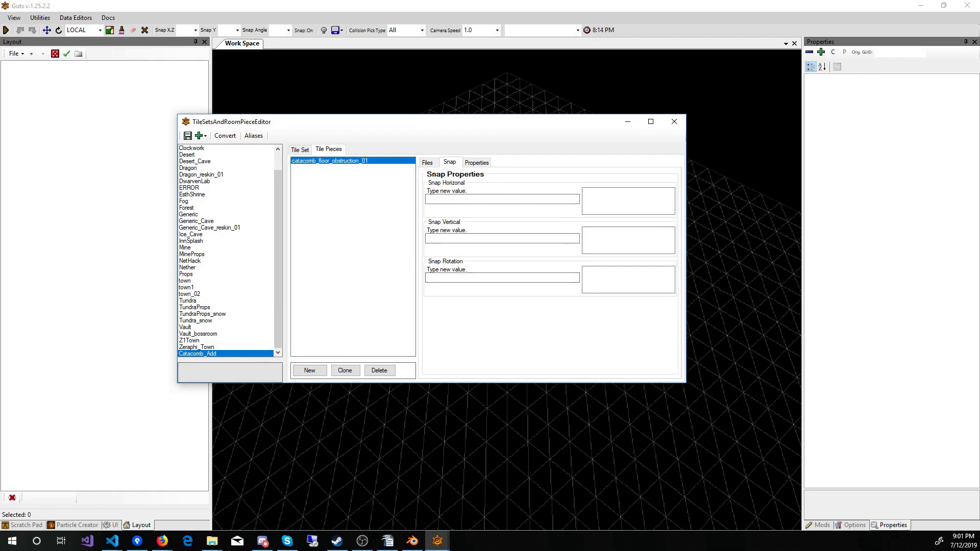
key(alt+Tab)
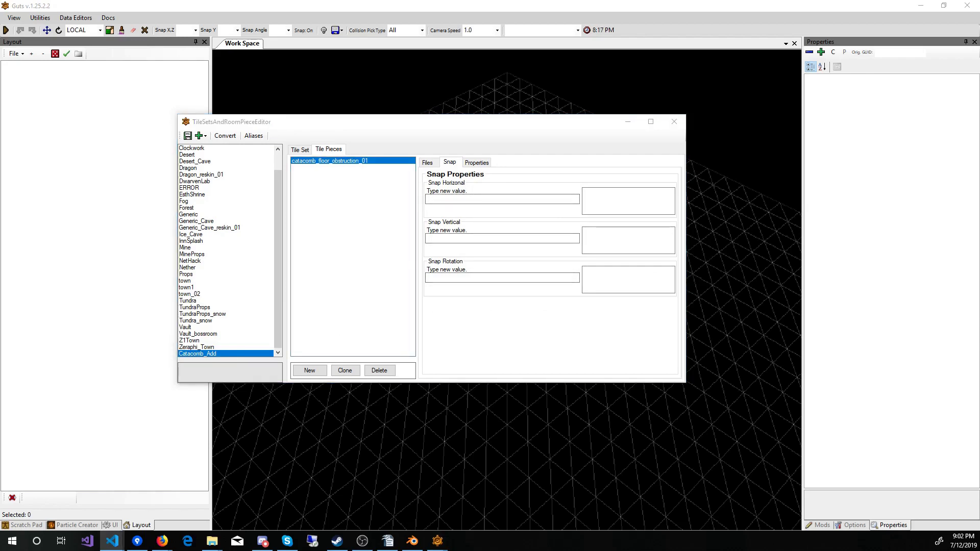
click(623, 198)
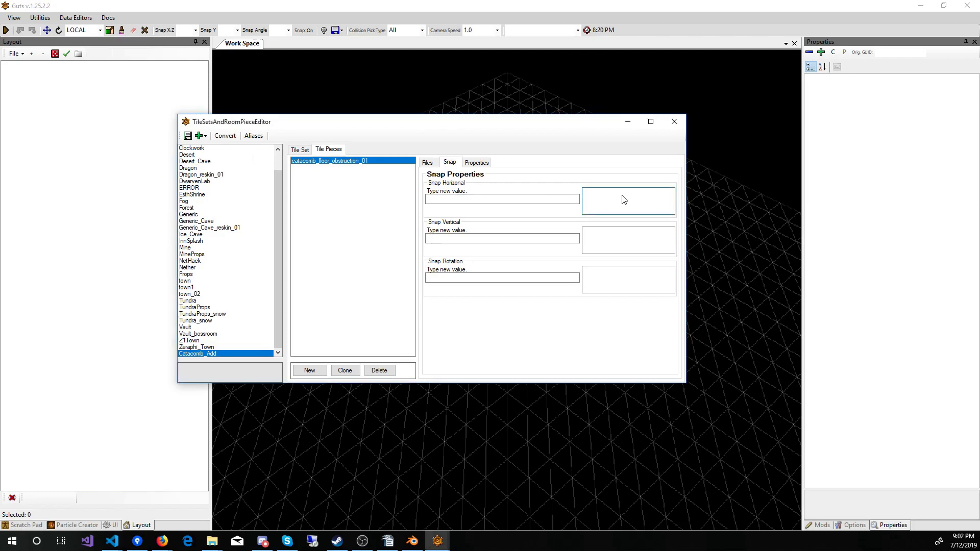
click(455, 198)
text(4)
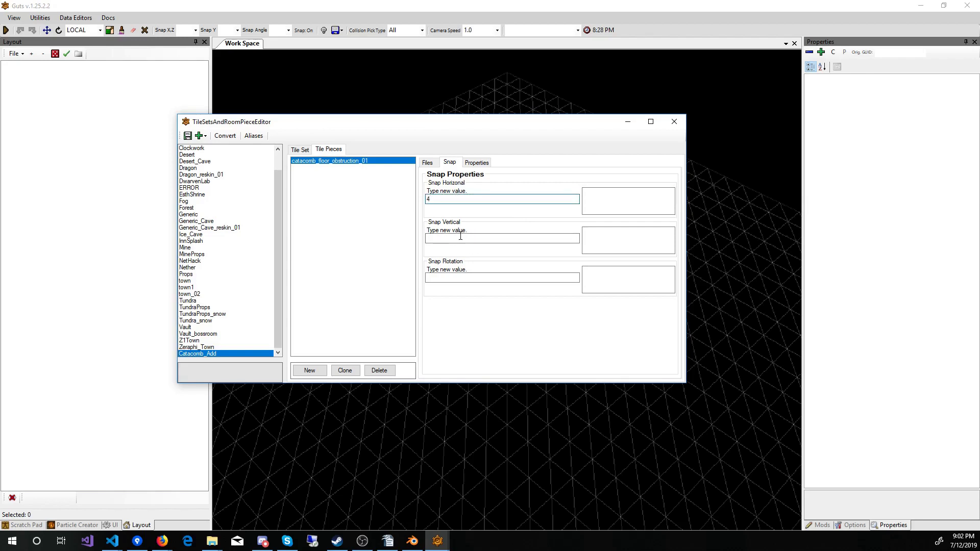
click(461, 236)
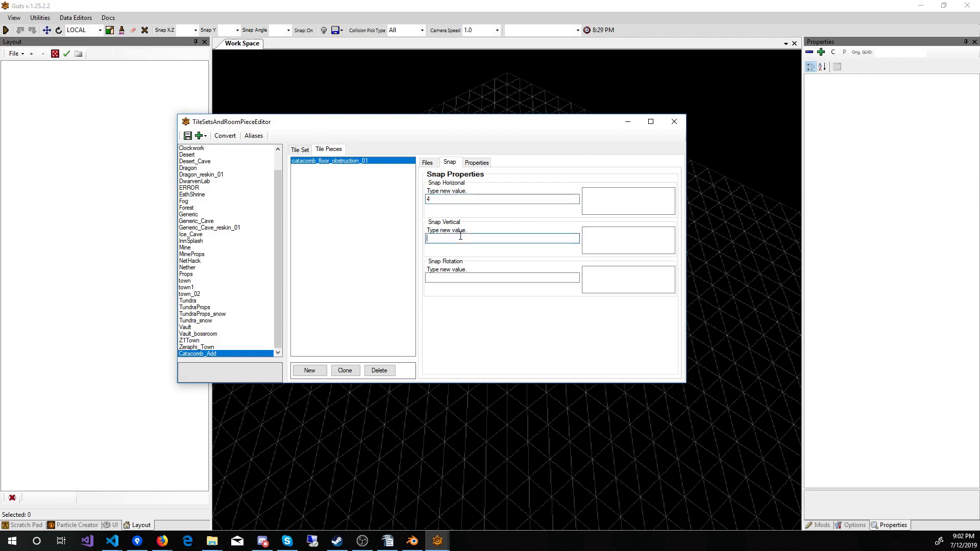
click(482, 200)
key(Return)
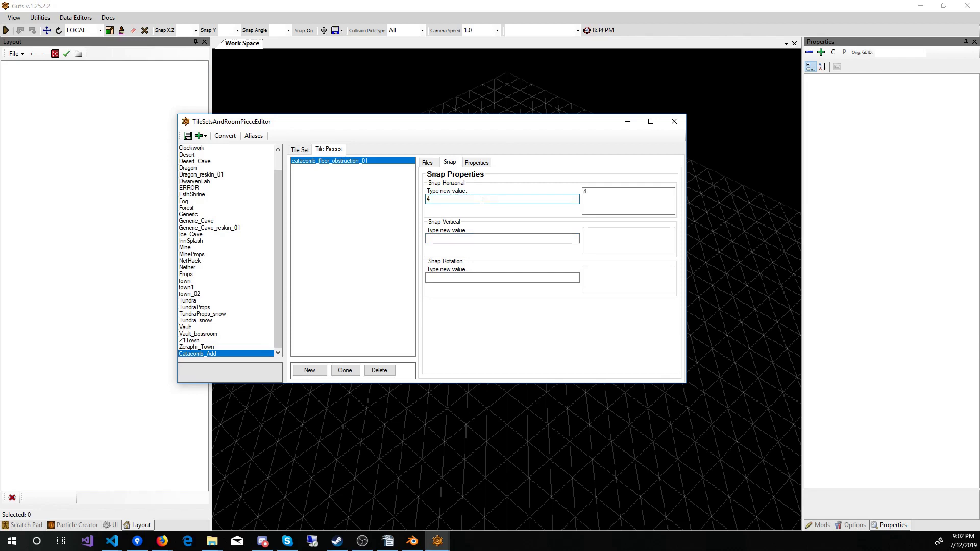
Add the vertical snap values 1.375, 2.75 and 5.5 to the catacomb_floor_obstruction_01 piece
click(446, 242)
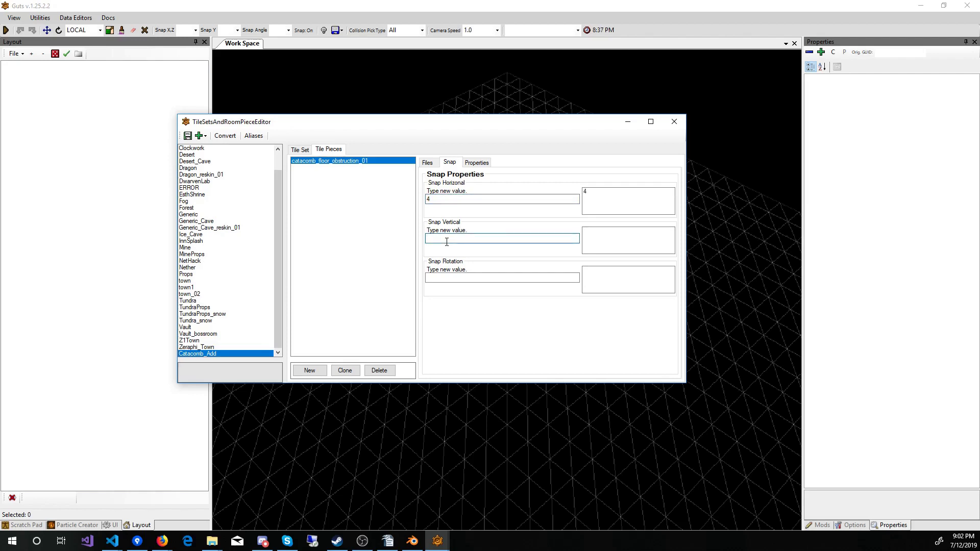
text(1.375)
key(Return)
double_click(446, 238)
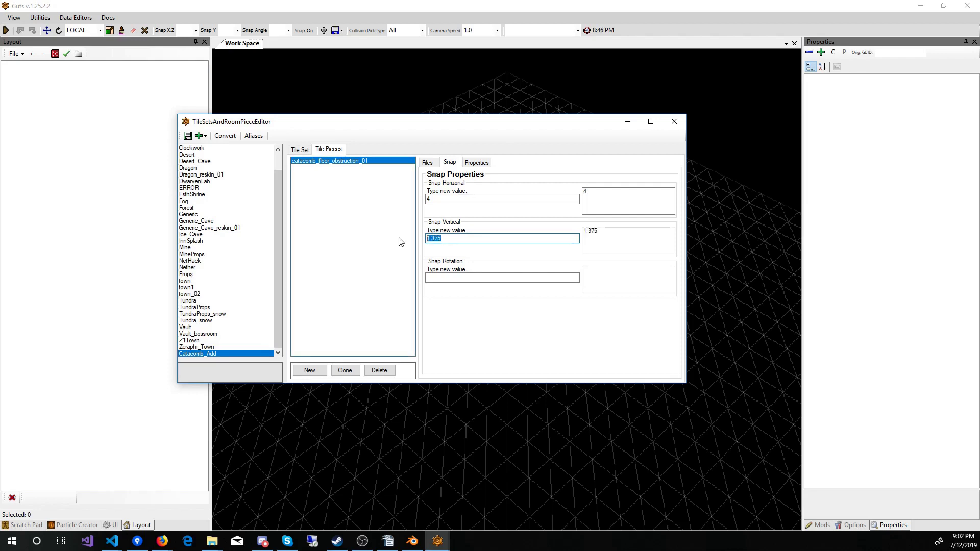
text(2.75)
key(Return)
drag(443, 238, 421, 239)
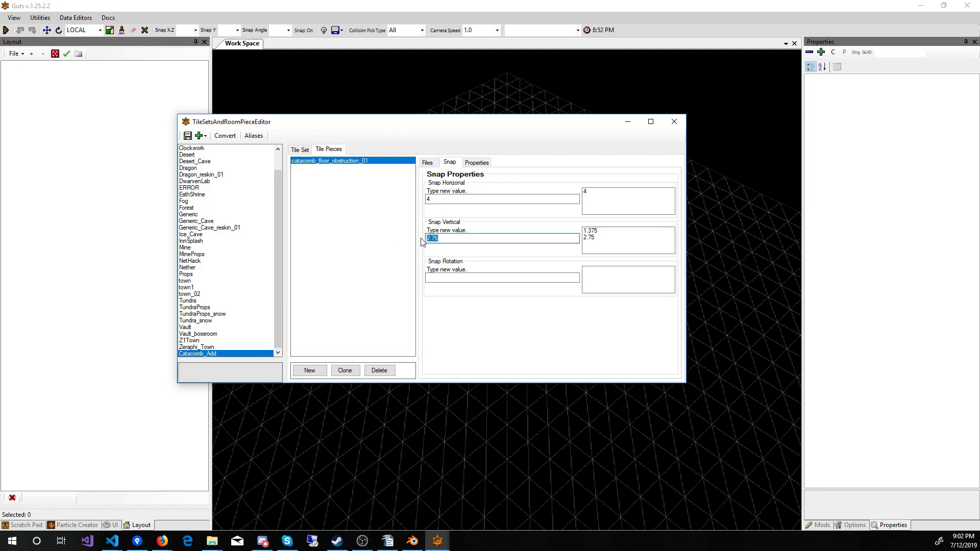
text(5.)
key(Return)
Add a rotation snap value of 90 to the piece, then save the tile set and close the tile set editor
click(440, 277)
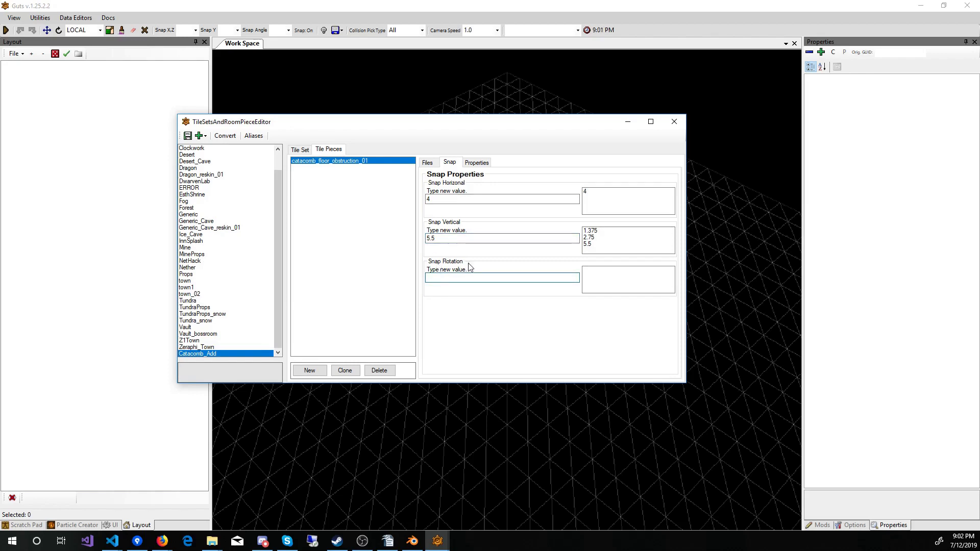
text(90)
key(Return)
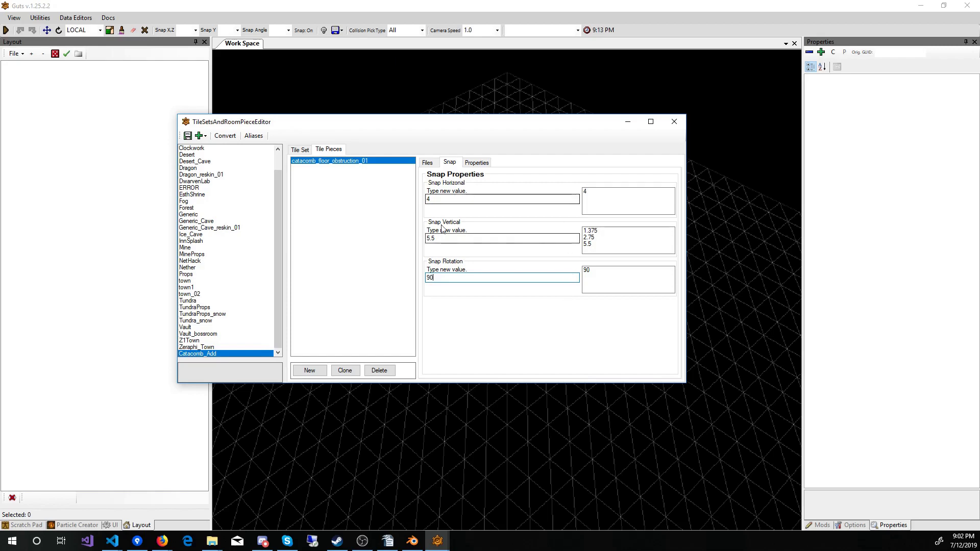
click(187, 136)
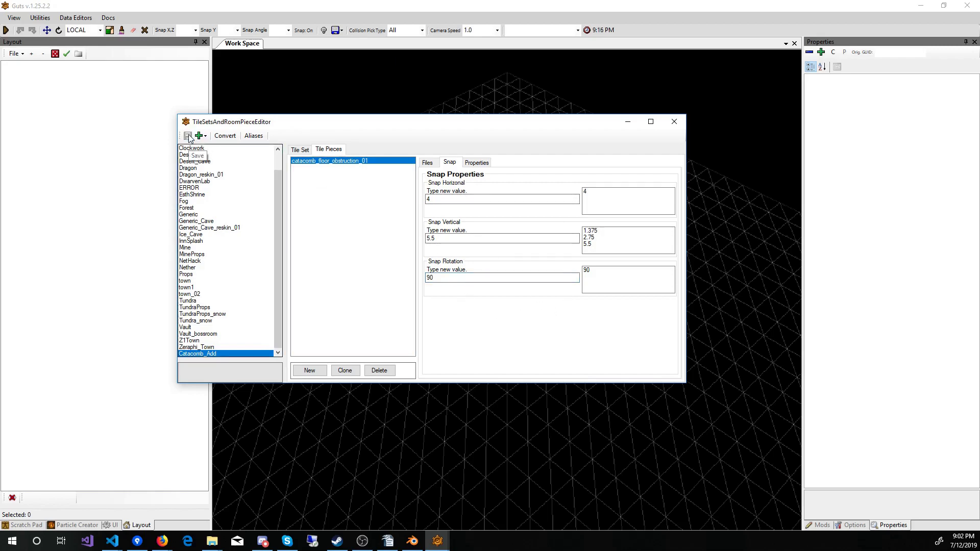
click(673, 122)
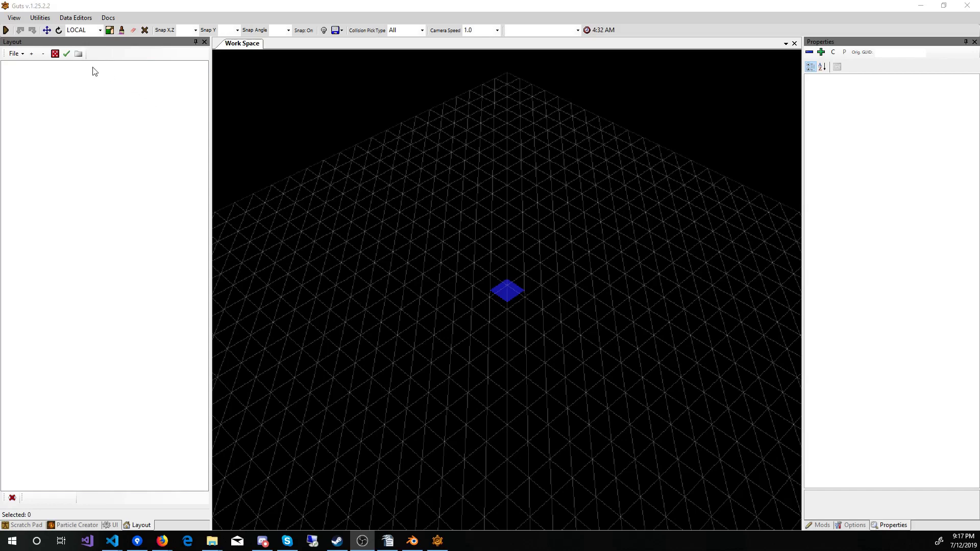
Open the Room Piece Palette and filter it to the TILESET pieces of the Catacomb level set
click(15, 22)
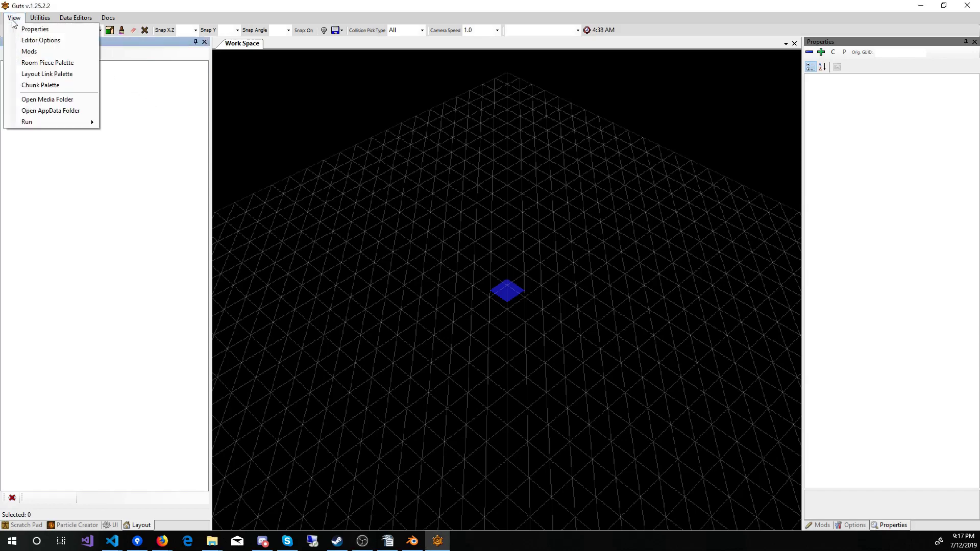
click(64, 65)
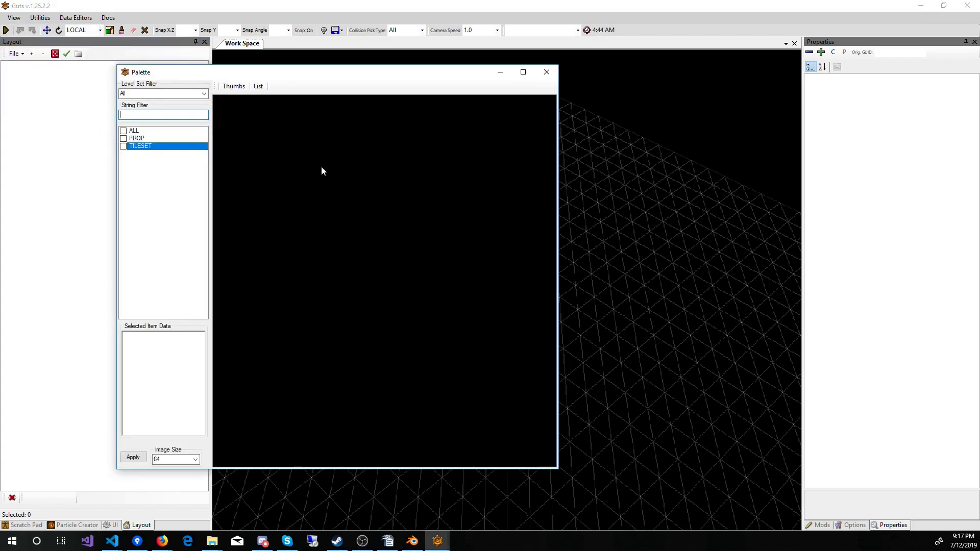
click(203, 93)
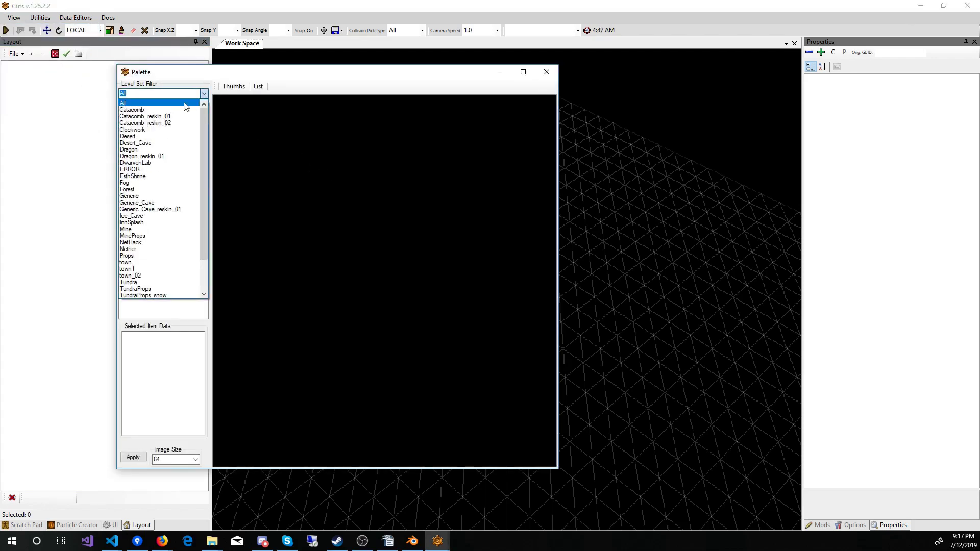
click(169, 111)
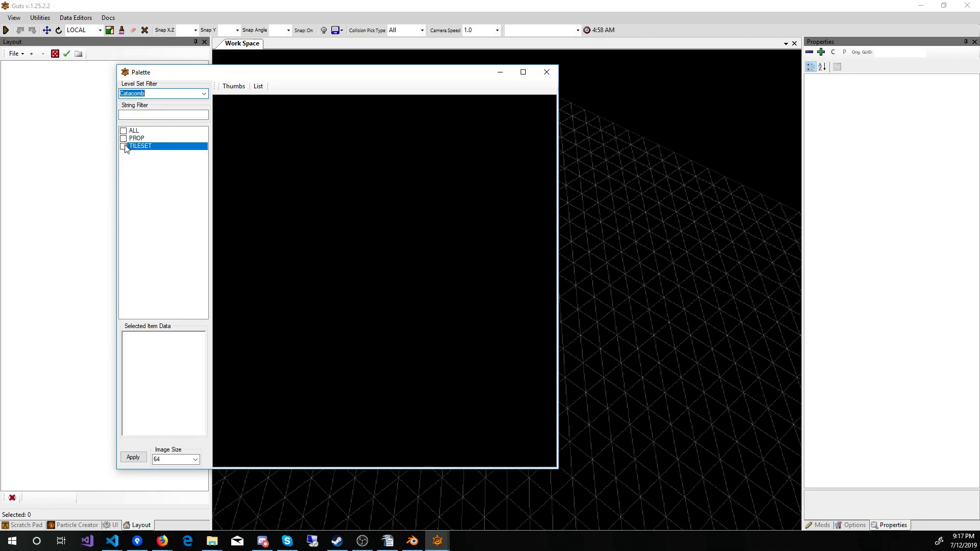
click(133, 148)
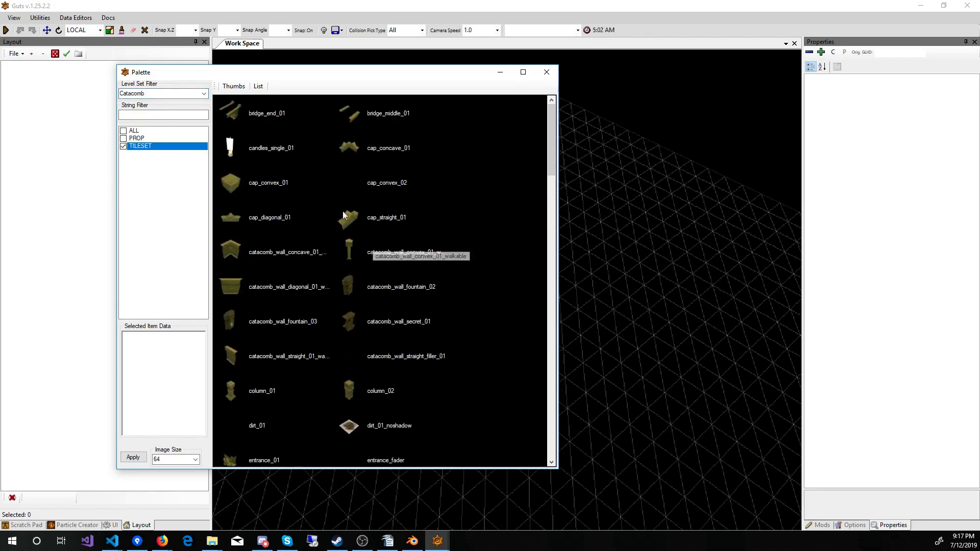
Find and select the floor_blank_01 piece among the Catacomb tile pieces
scroll(350, 306, down, 5)
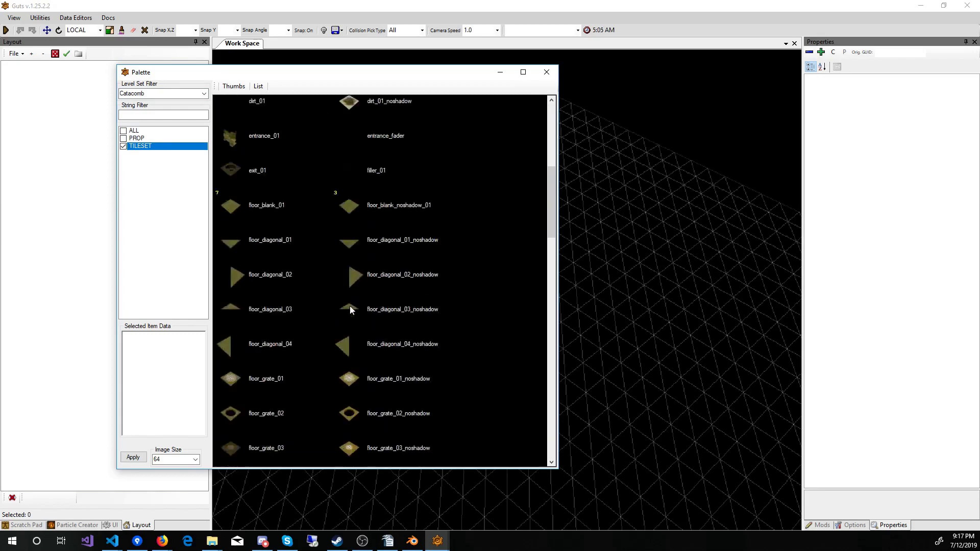
scroll(378, 320, down, 1)
scroll(313, 286, up, 3)
click(246, 205)
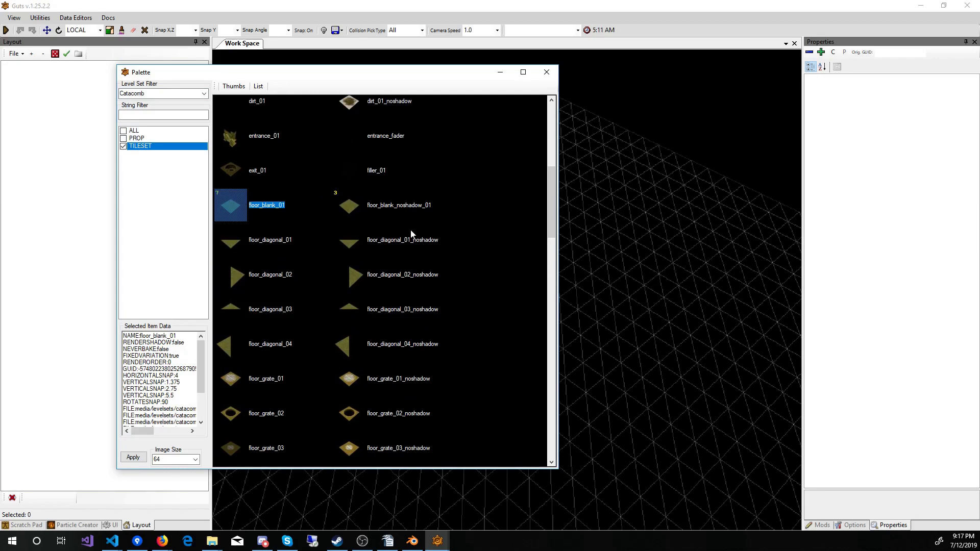
Place a floor_blank_01 piece in the work space and duplicate it on the grid to lay out adjoining rows of floor
double_click(235, 207)
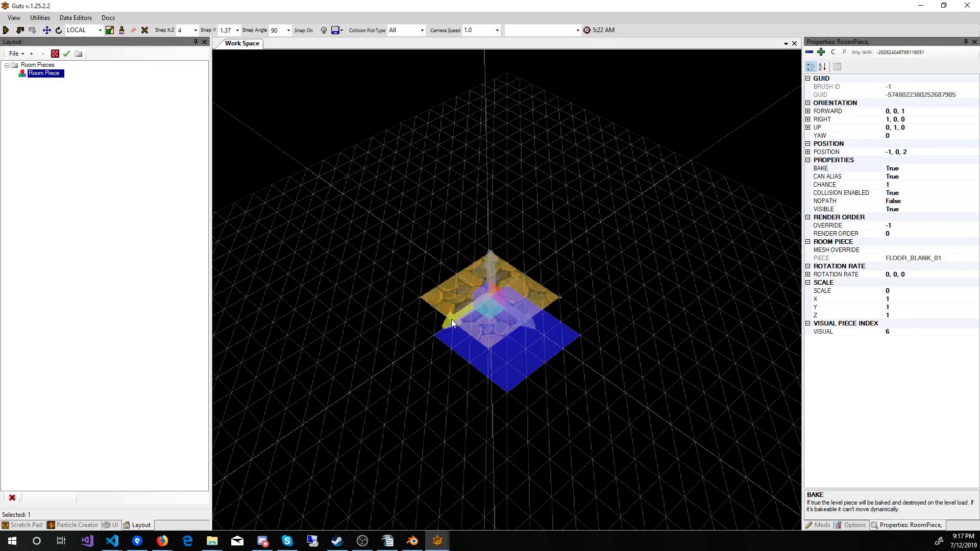
shift+drag(451, 319, 523, 438)
shift+drag(456, 432, 393, 272)
click(296, 318)
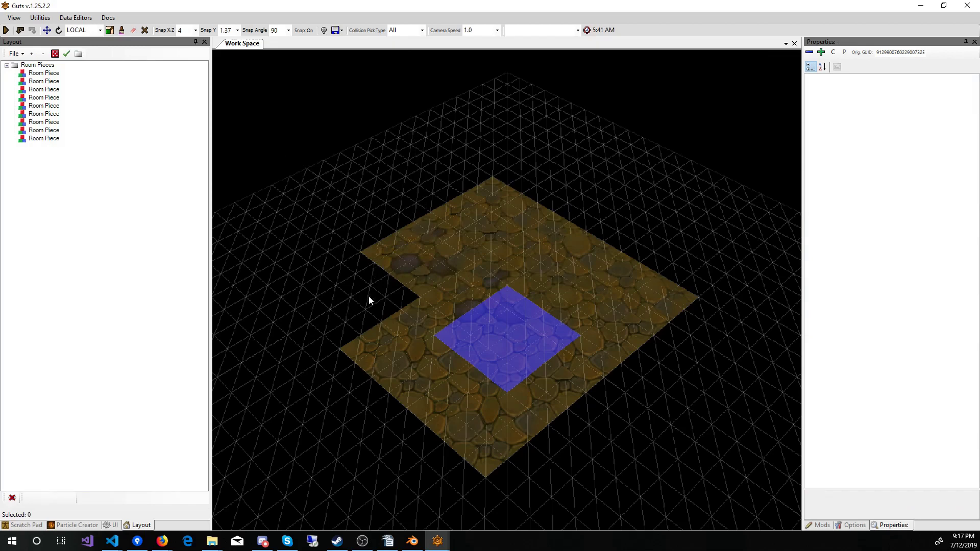
click(408, 262)
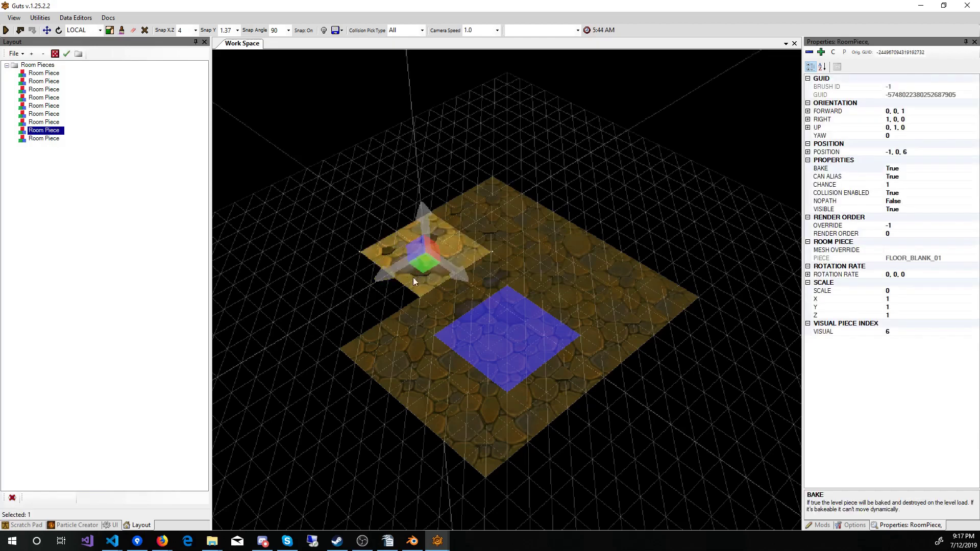
shift+drag(393, 273, 418, 493)
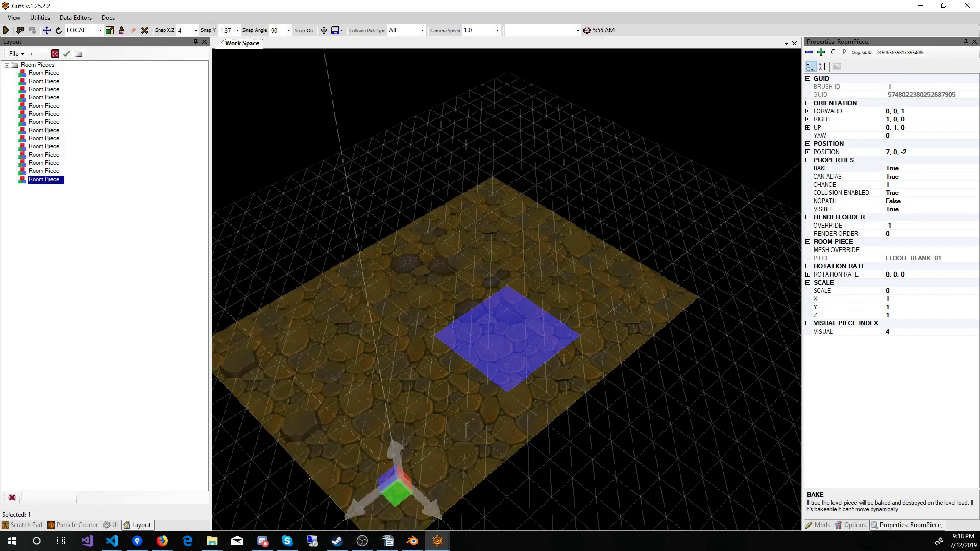
Duplicate more floor_blank_01 pieces along the floor's edges to extend it into a square six pieces wide
scroll(463, 412, down, 5)
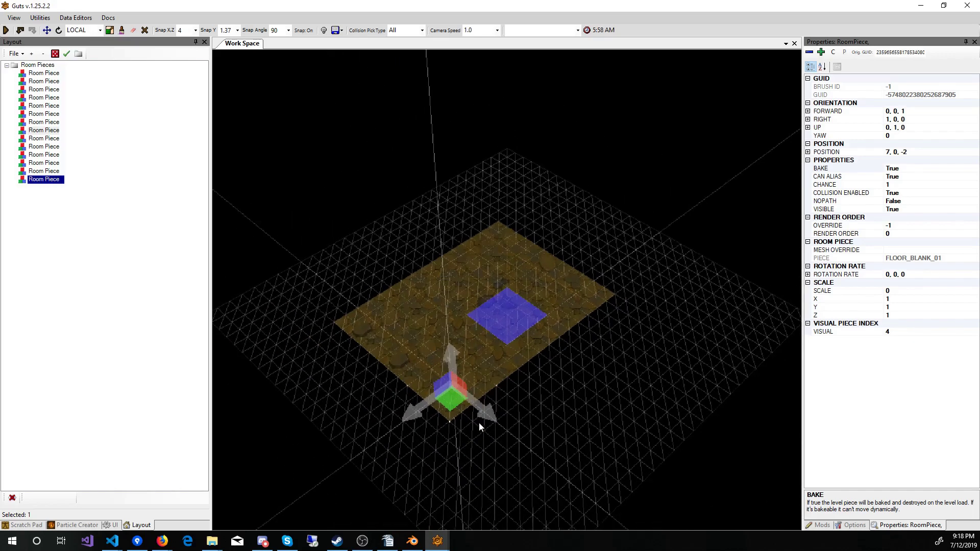
shift+drag(483, 412, 539, 467)
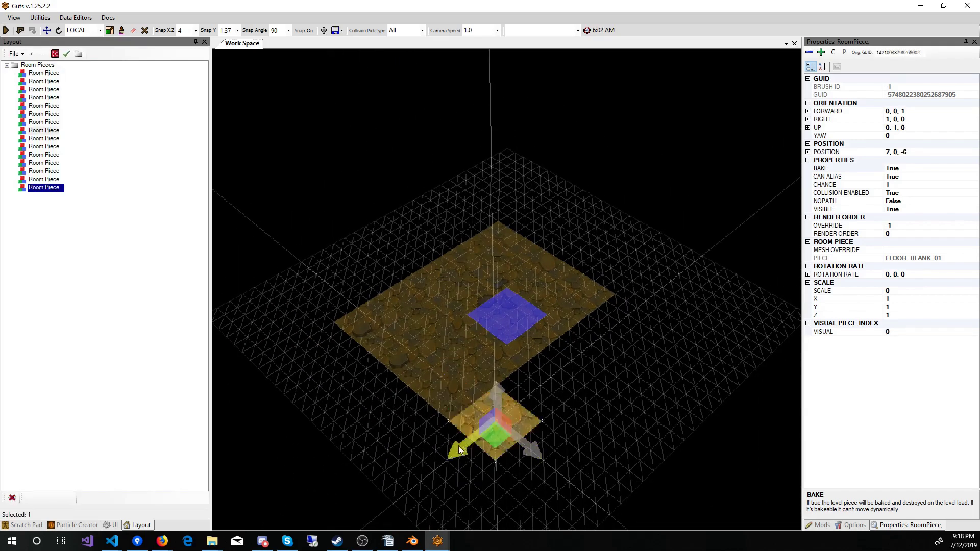
shift+drag(458, 445, 625, 308)
shift+drag(700, 316, 660, 303)
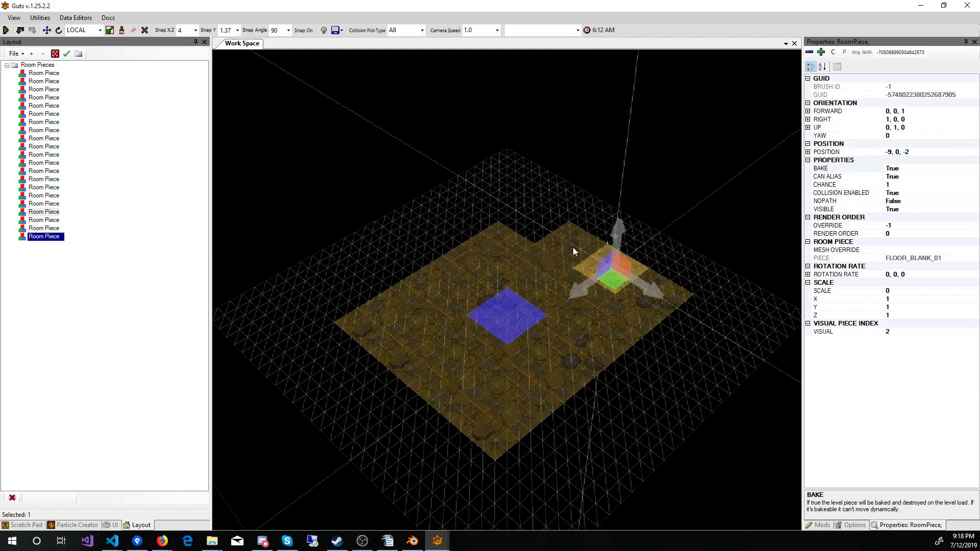
shift+drag(572, 247, 276, 329)
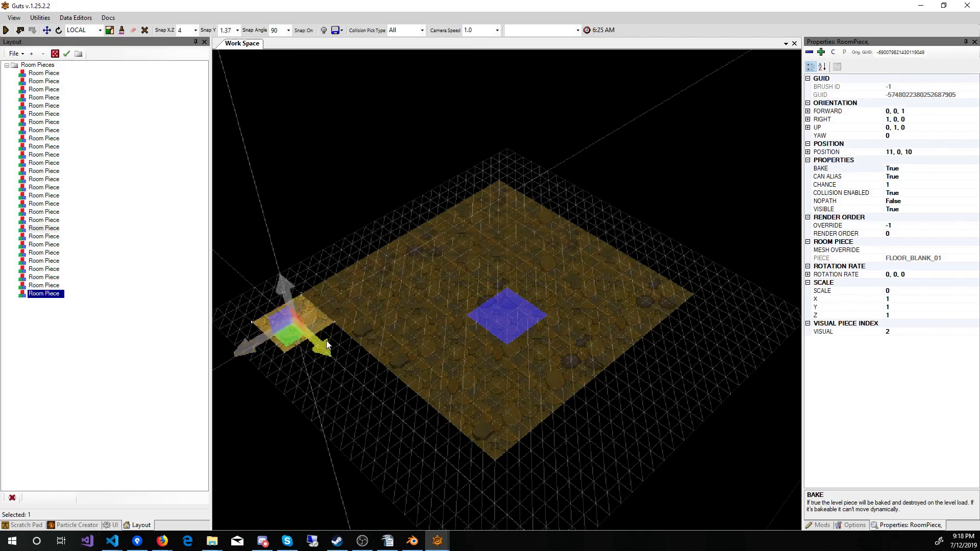
shift+drag(324, 352, 674, 341)
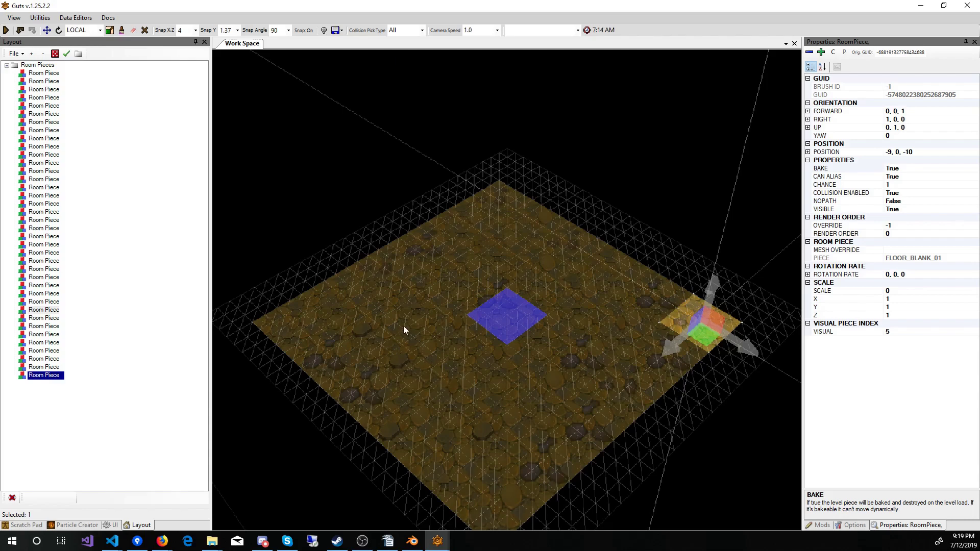
Select the floor piece at position 7, 0, 6 and filter the piece palette to the Catacomb_Add level set
click(370, 332)
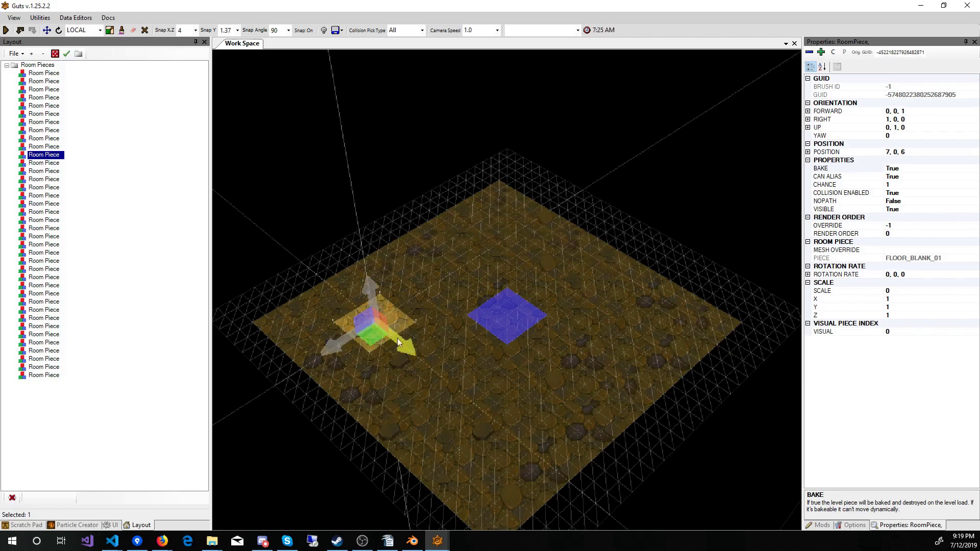
mouse_move(437, 541)
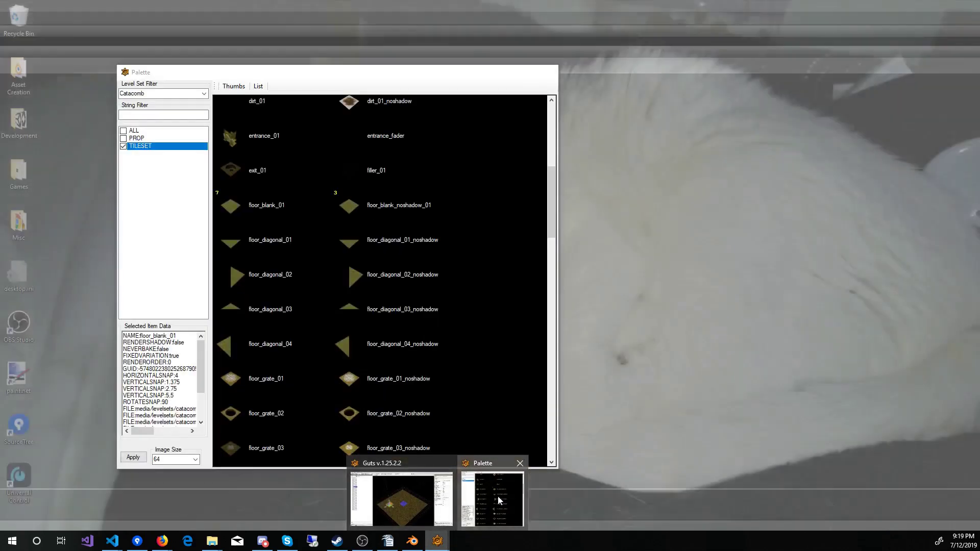
click(498, 496)
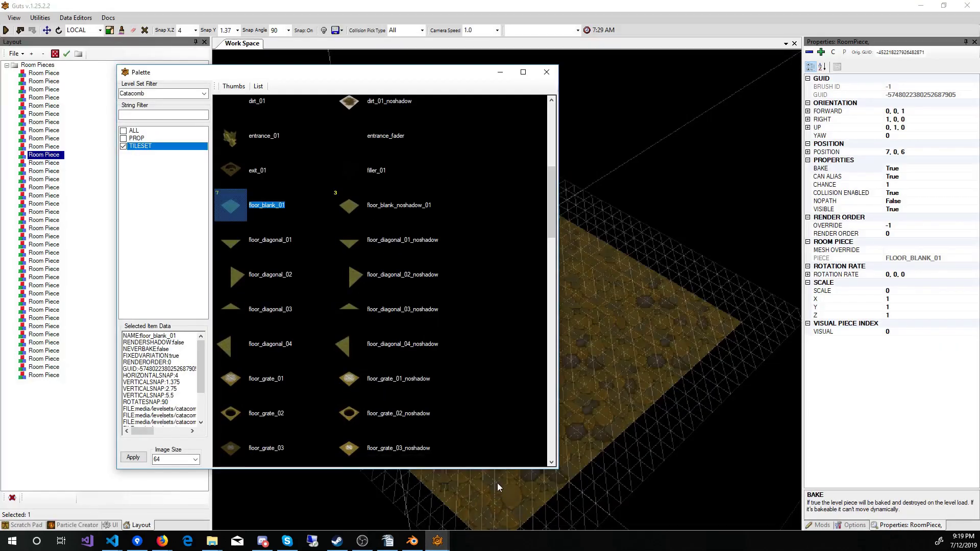
click(203, 94)
scroll(164, 199, down, 2)
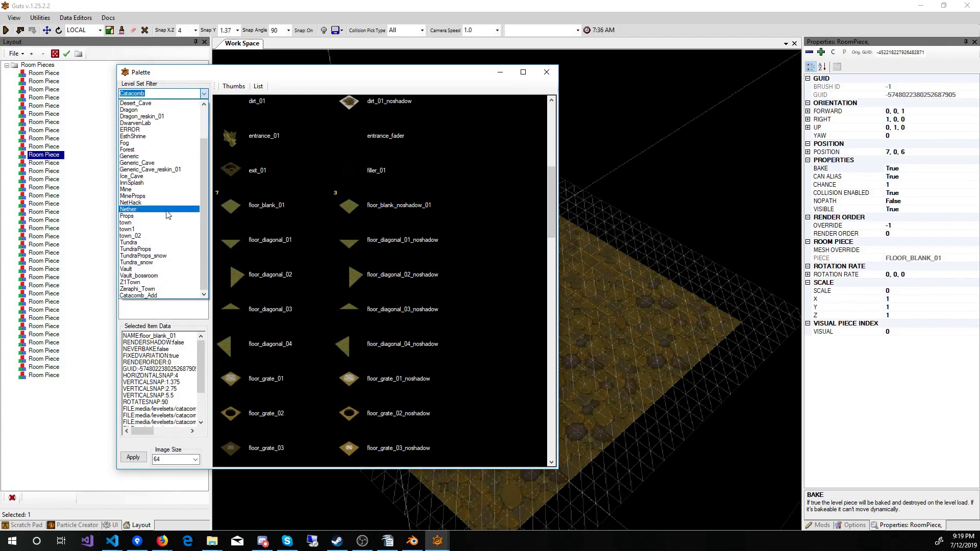
click(175, 296)
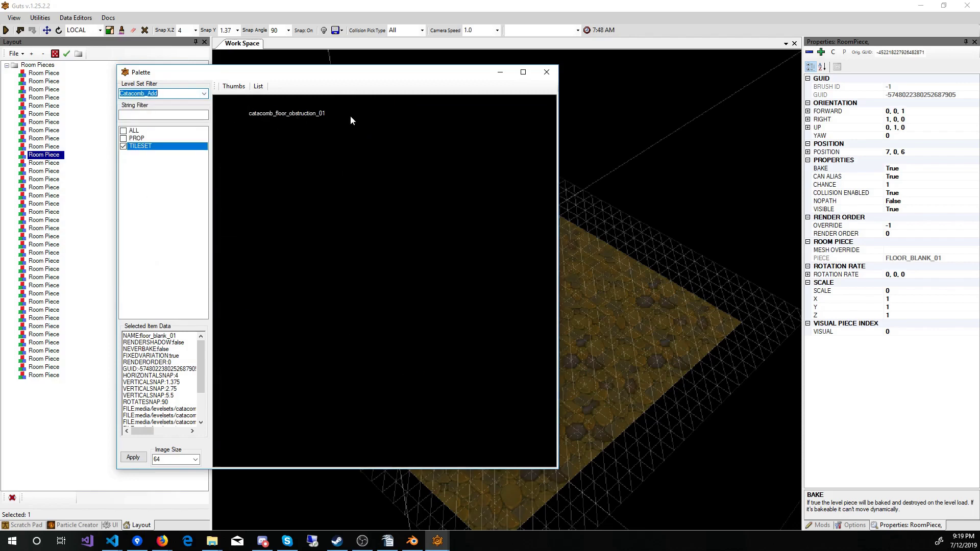
Check the tags and properties of catacomb_floor_obstruction_01 in the Catacomb_Add tile set, then close the tile set editor
click(84, 20)
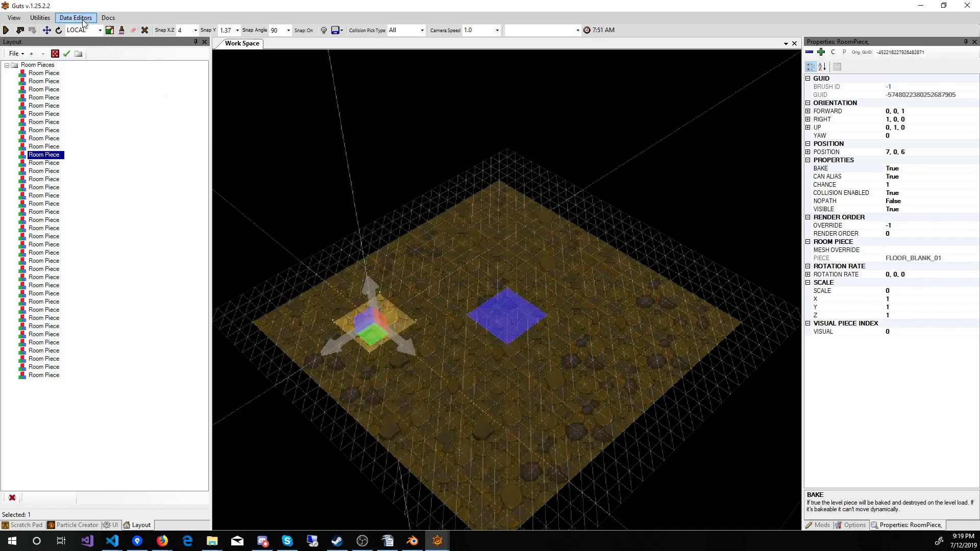
click(85, 20)
click(85, 27)
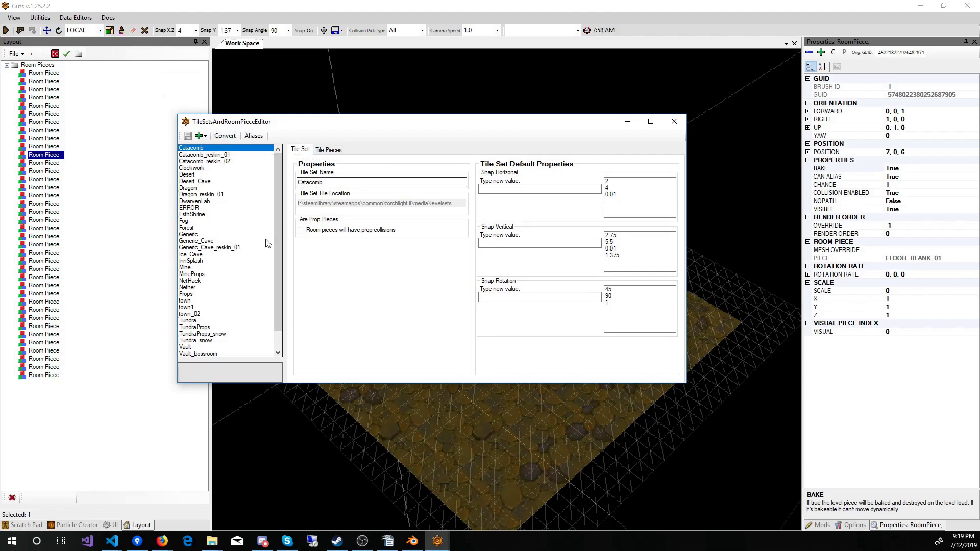
scroll(260, 245, down, 1)
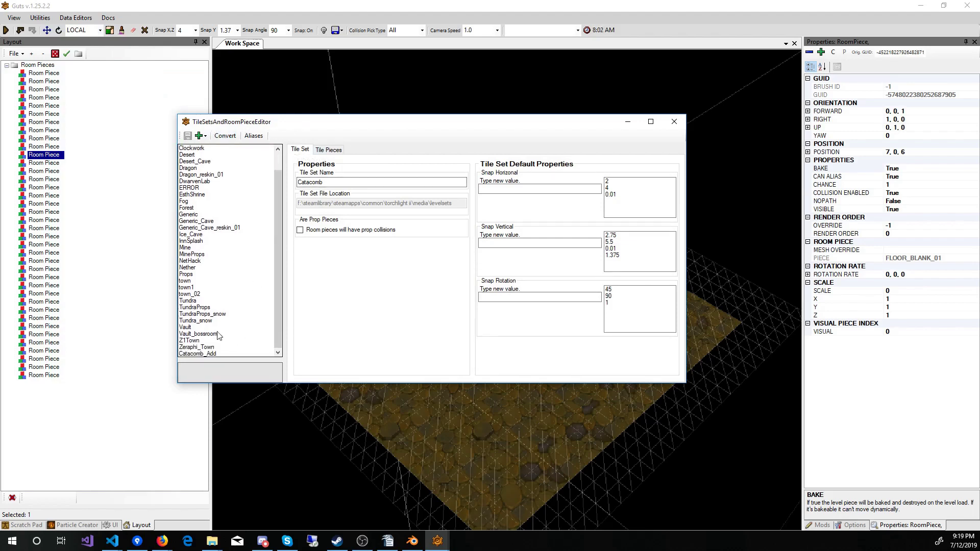
click(208, 355)
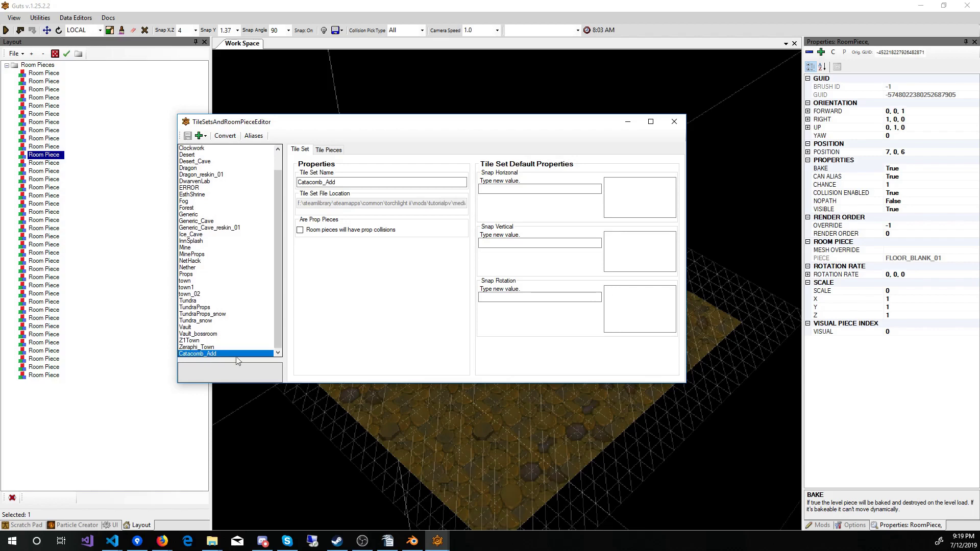
click(328, 151)
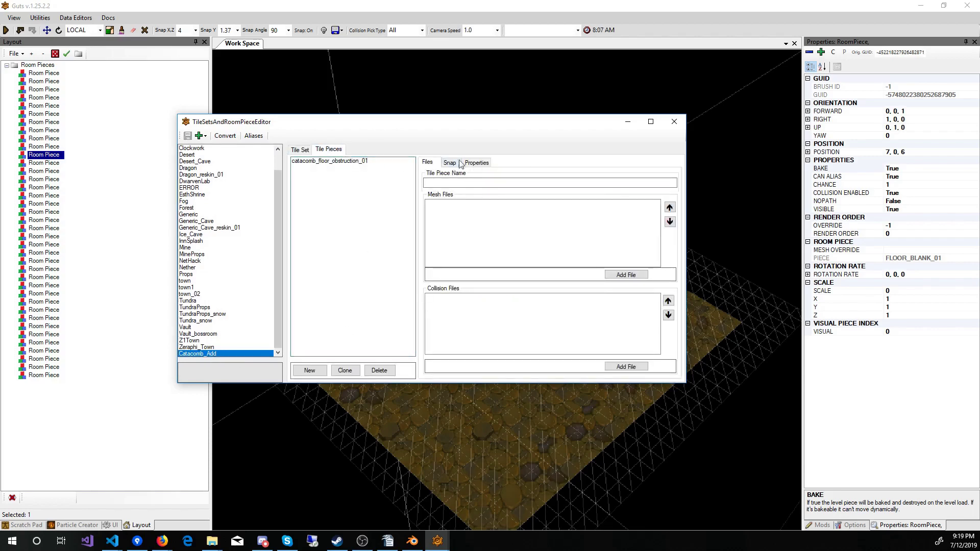
click(477, 163)
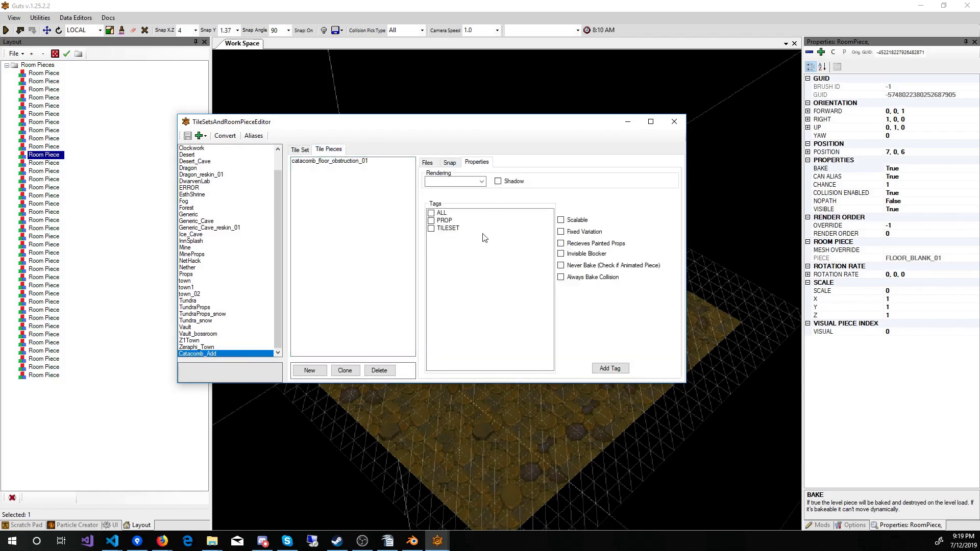
click(431, 228)
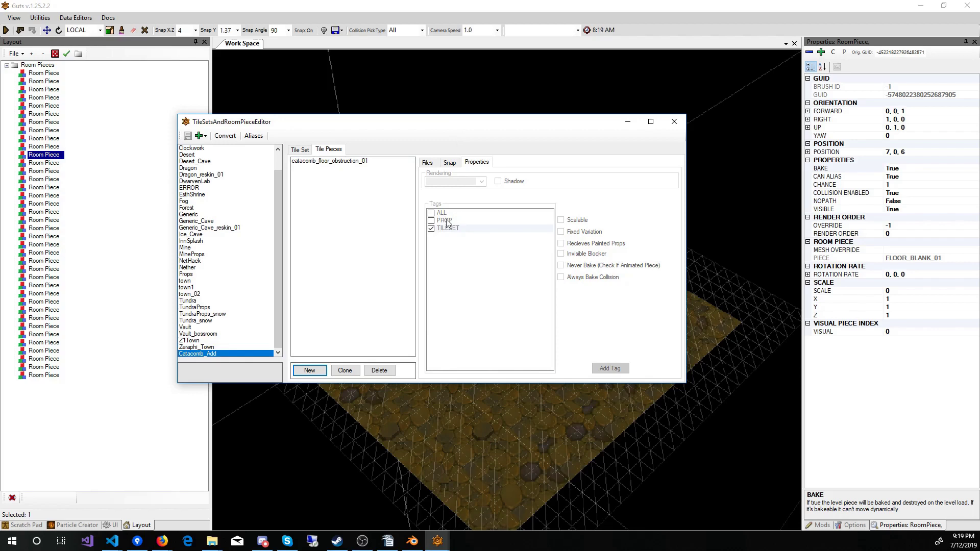
click(317, 162)
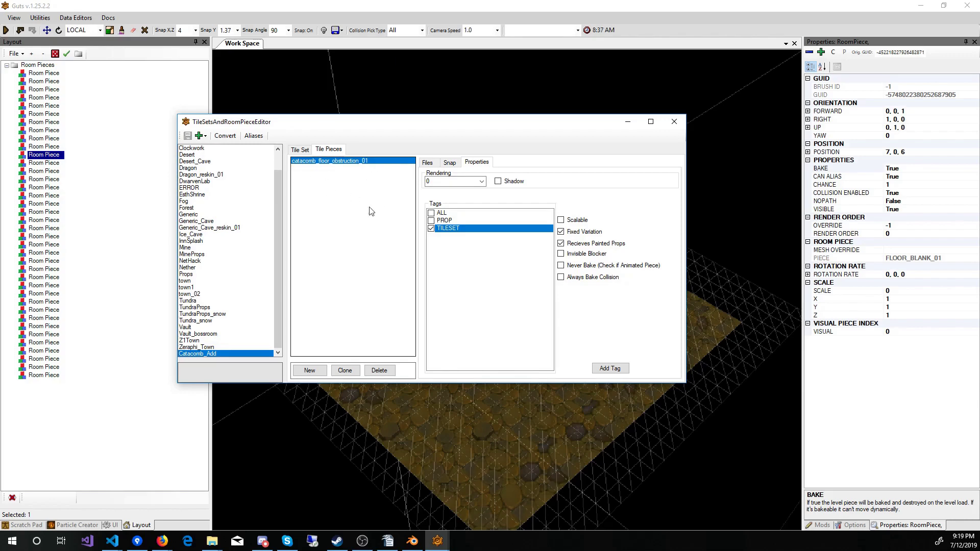
click(673, 123)
Replace the selected floor piece with catacomb_floor_obstruction_01 from the piece palette
mouse_move(437, 541)
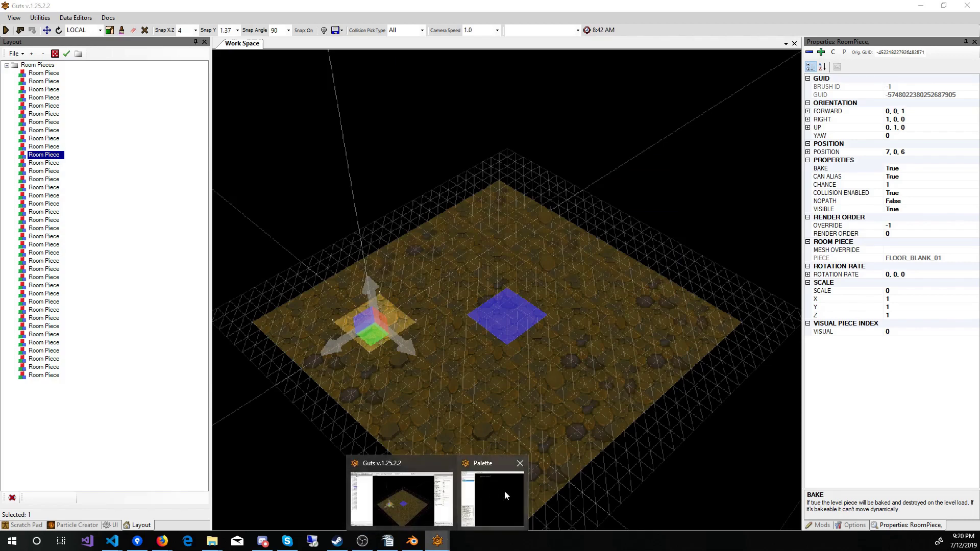
click(504, 491)
double_click(267, 114)
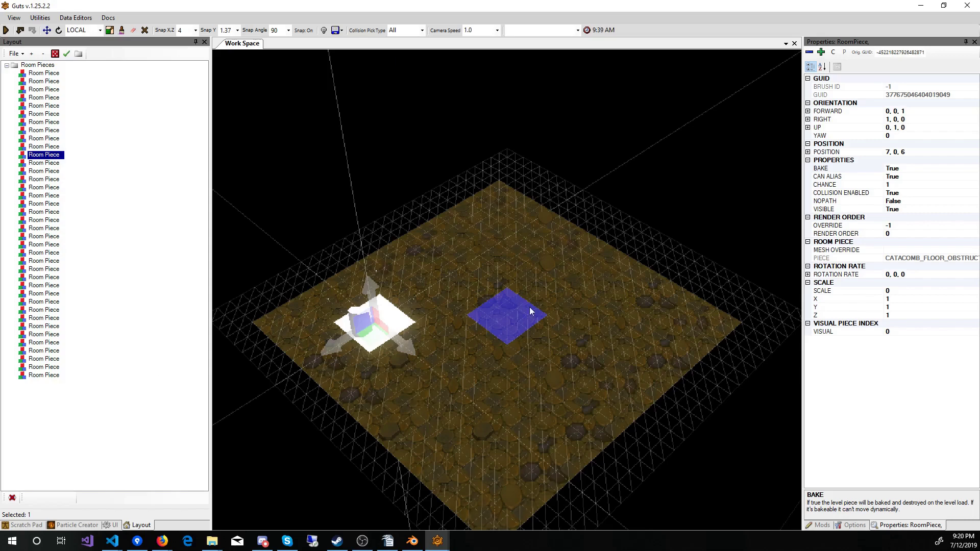
Test-play the layout, walking the character around the obstruction piece to check its collision, and end the test
click(6, 31)
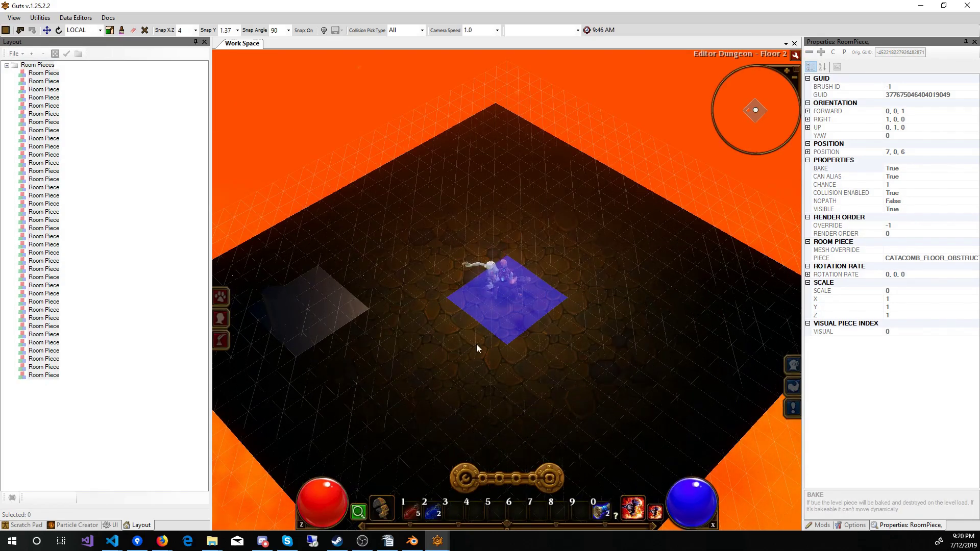
click(485, 288)
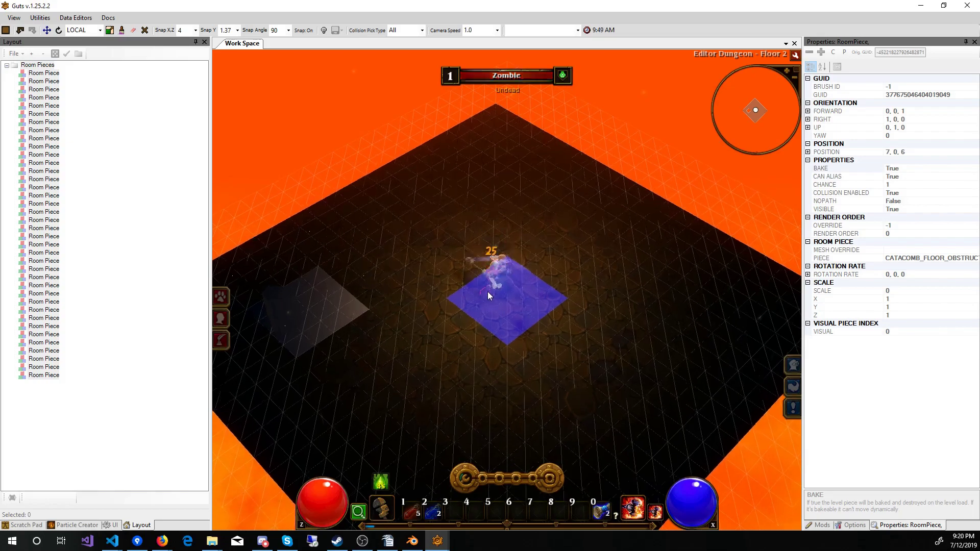
click(488, 360)
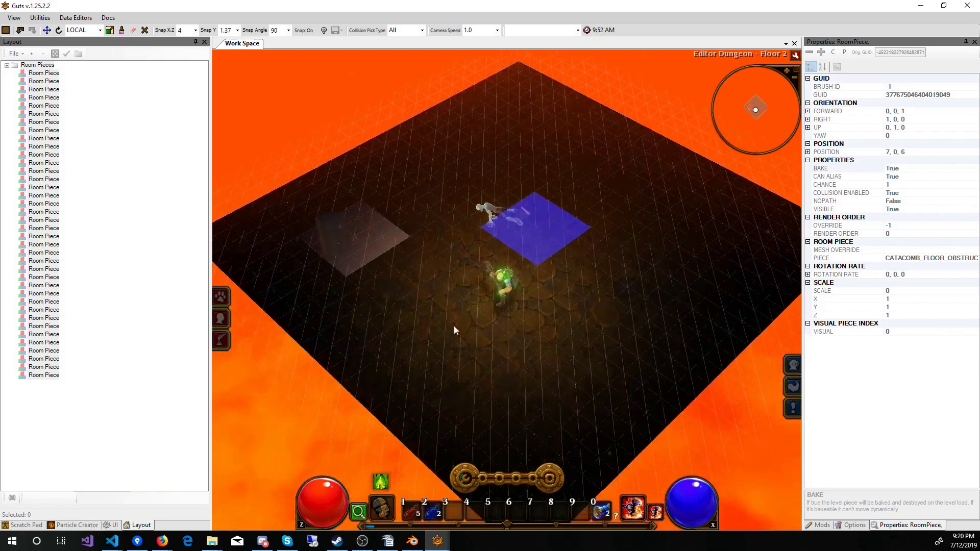
mouse_move(483, 274)
mouse_down()
mouse_move(512, 255)
mouse_move(458, 311)
mouse_move(500, 354)
mouse_move(570, 317)
mouse_move(530, 267)
mouse_move(470, 299)
mouse_move(480, 309)
mouse_move(489, 273)
mouse_move(551, 286)
mouse_move(503, 360)
mouse_move(503, 278)
mouse_move(553, 311)
mouse_move(511, 266)
mouse_move(442, 308)
mouse_move(510, 286)
mouse_move(588, 308)
mouse_move(490, 326)
mouse_move(490, 255)
mouse_move(577, 353)
mouse_move(528, 360)
mouse_move(516, 277)
mouse_move(471, 247)
mouse_move(461, 329)
mouse_move(469, 339)
mouse_move(546, 253)
mouse_move(487, 340)
mouse_move(564, 324)
mouse_move(430, 286)
mouse_move(555, 355)
mouse_move(442, 316)
mouse_move(506, 283)
mouse_up()
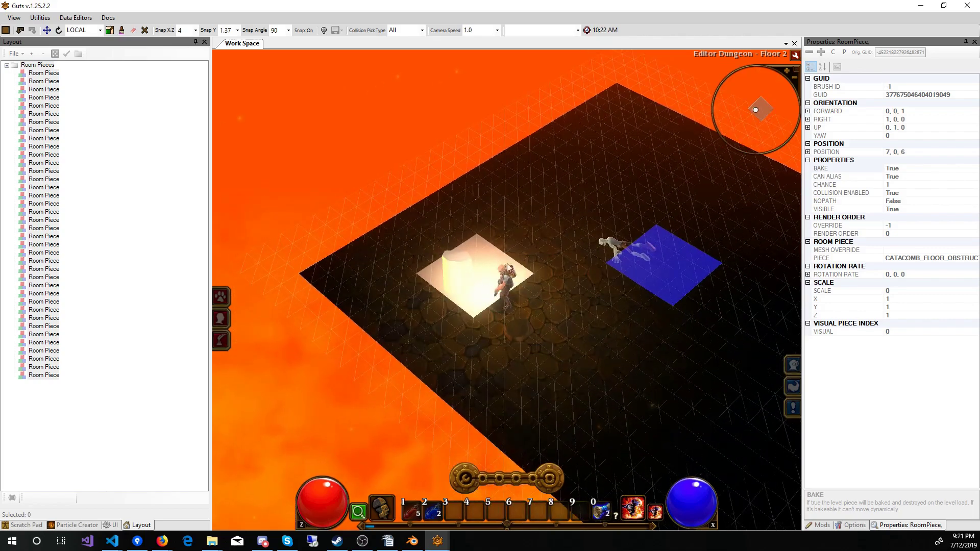
mouse_move(447, 313)
mouse_down()
mouse_move(533, 351)
mouse_move(476, 254)
mouse_move(587, 313)
mouse_move(470, 337)
mouse_move(461, 257)
mouse_move(580, 283)
mouse_move(531, 363)
mouse_move(435, 299)
mouse_move(546, 366)
mouse_up()
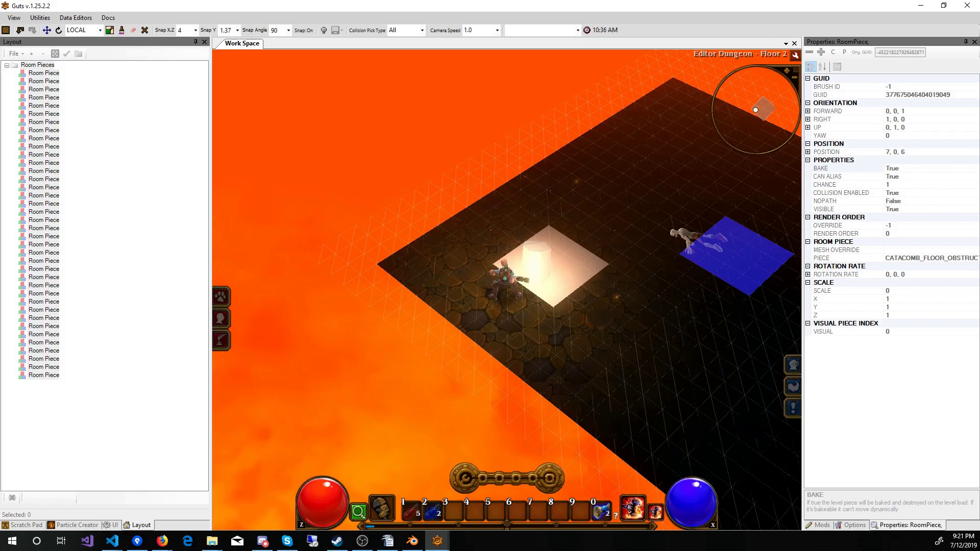
click(6, 30)
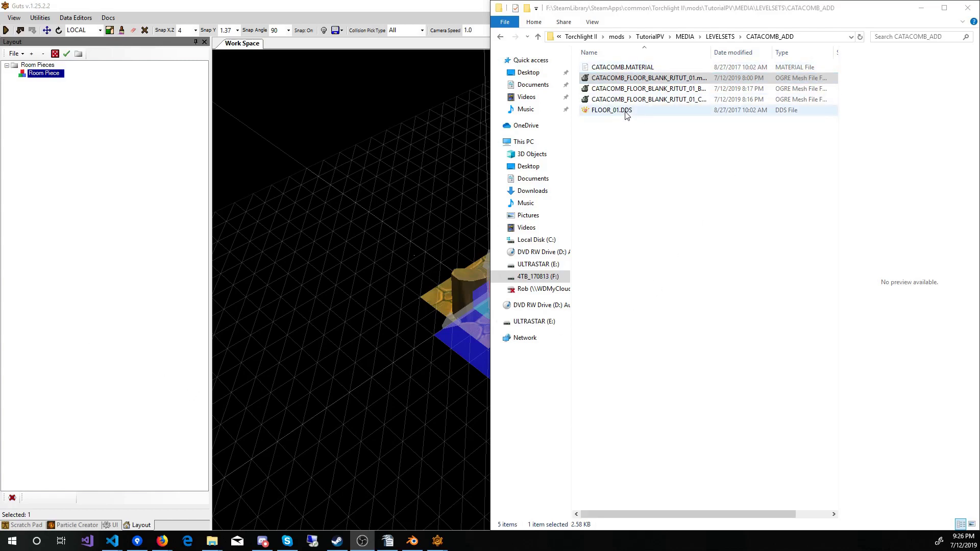
Maximize the level editor and duplicate the textured obstruction floor piece along the grid
double_click(448, 6)
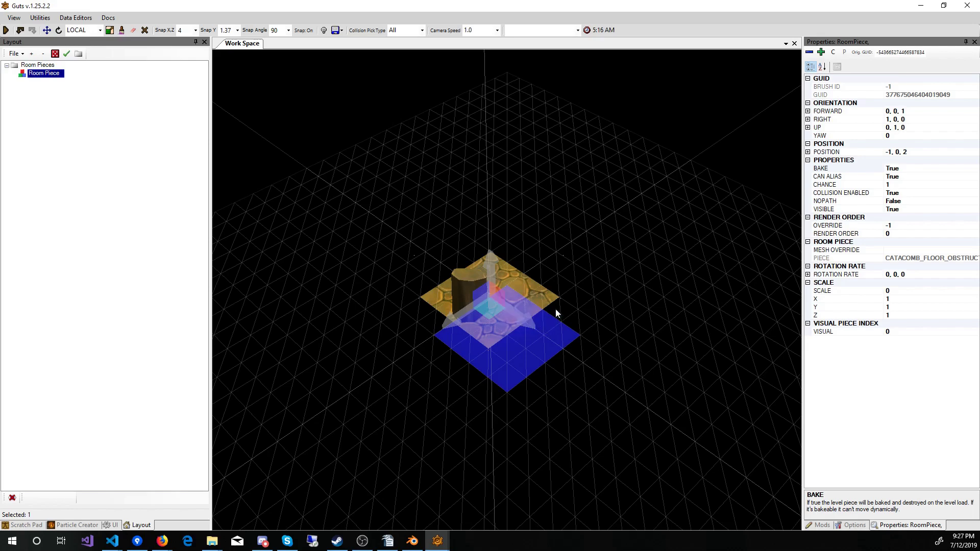
mouse_move(527, 318)
shift+mouse_down()
mouse_move(546, 348)
mouse_move(670, 424)
mouse_move(736, 388)
shift+mouse_up()
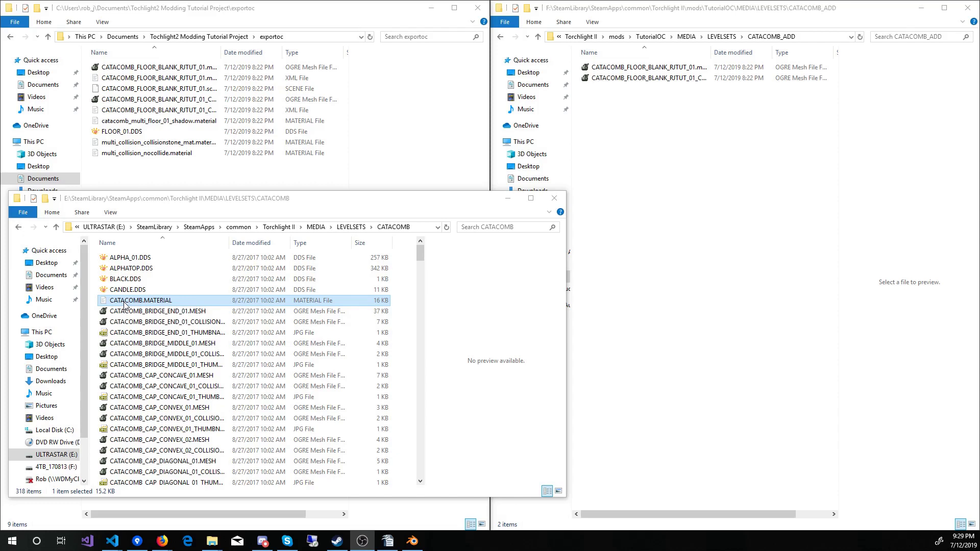
In File Explorer, copy CATACOMB.MATERIAL from the game's CATACOMB folder and FLOOR_01.DDS from exportoc into TutorialOC's CATACOMB_ADD folder
drag(124, 305, 720, 232)
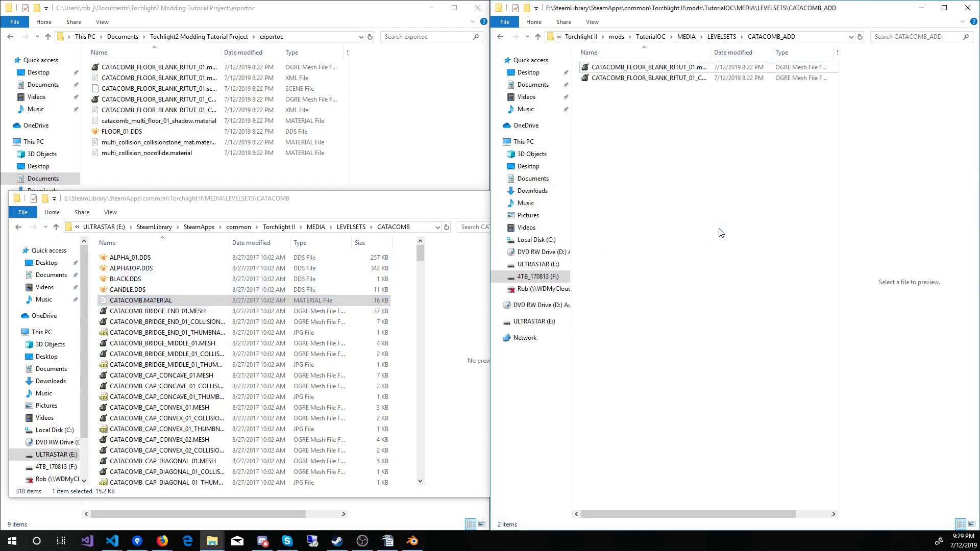
drag(116, 135, 693, 196)
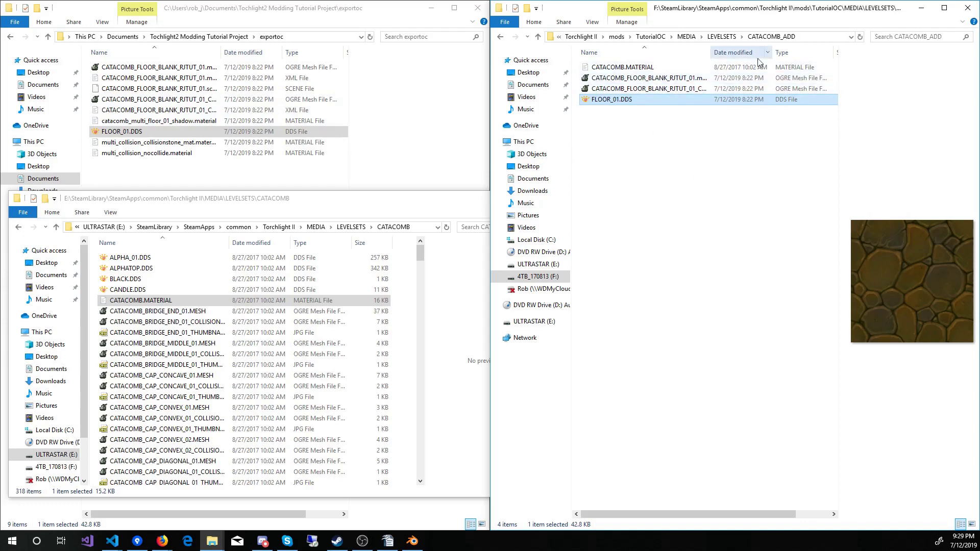
click(643, 79)
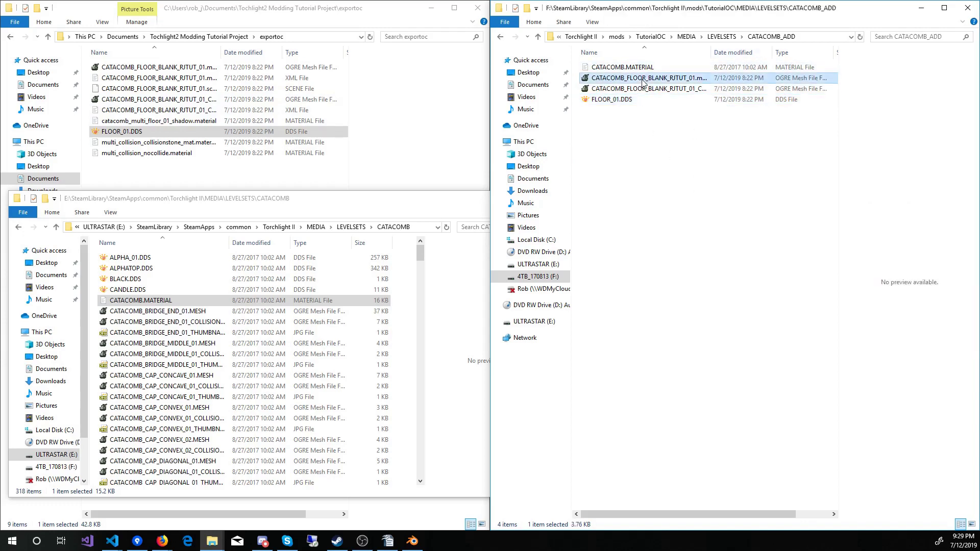
Preview the CATACOMB_FLOOR_BLANK_RJTUT_01 mesh from the CATACOMB_ADD folder in Ogre Meshy and close the viewer
key(Return)
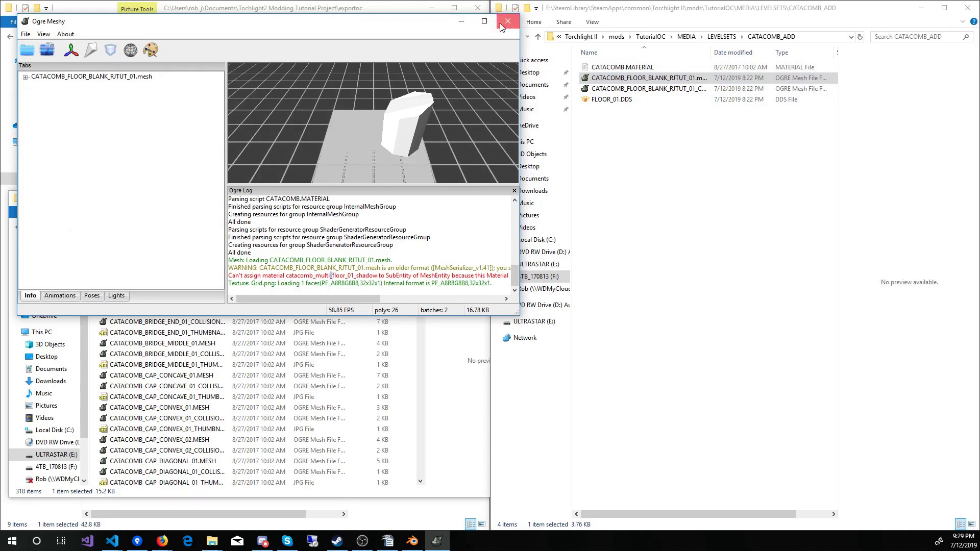
click(507, 21)
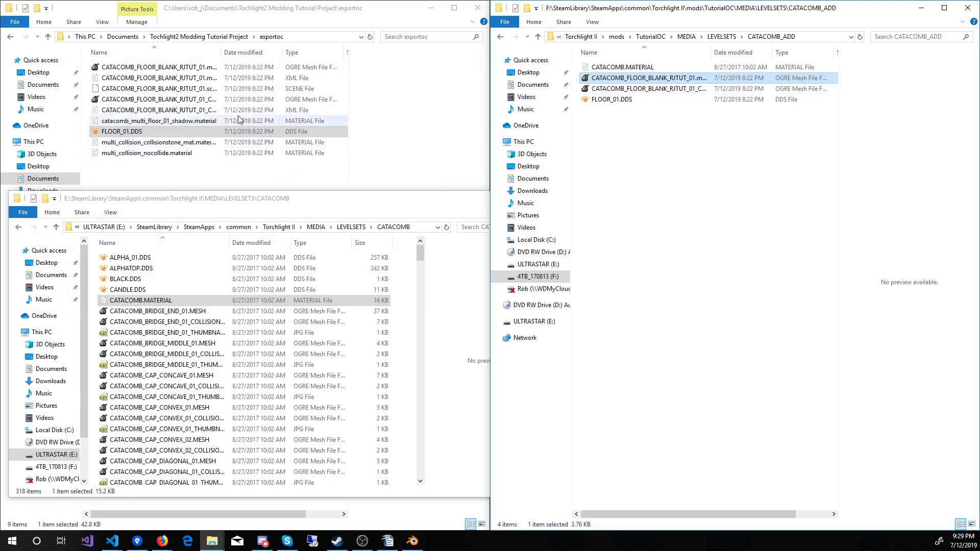
Widen the exportoc folder's Name column and open CATACOMB_FLOOR_BLANK_RJTUT_01.mesh.xml in Visual Studio Code
click(222, 49)
drag(223, 49, 279, 49)
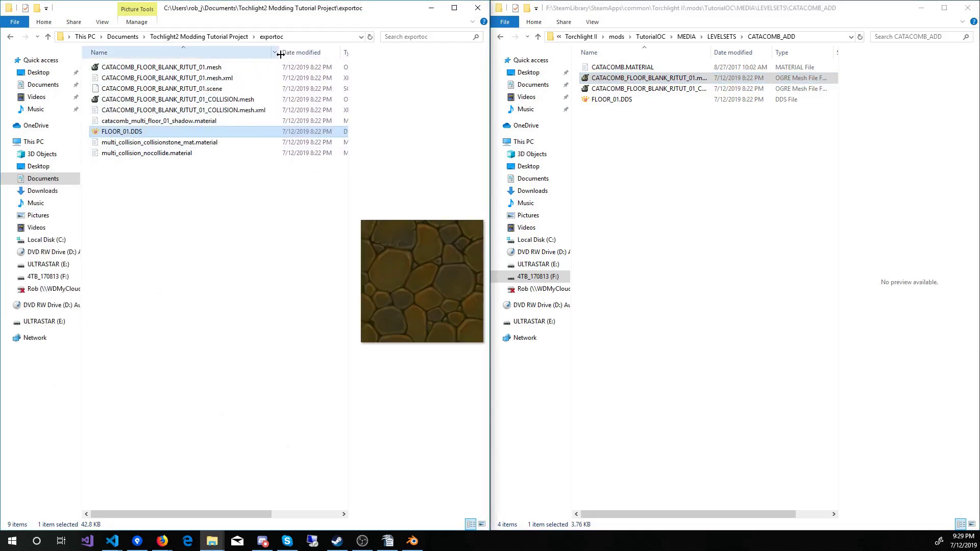
click(186, 78)
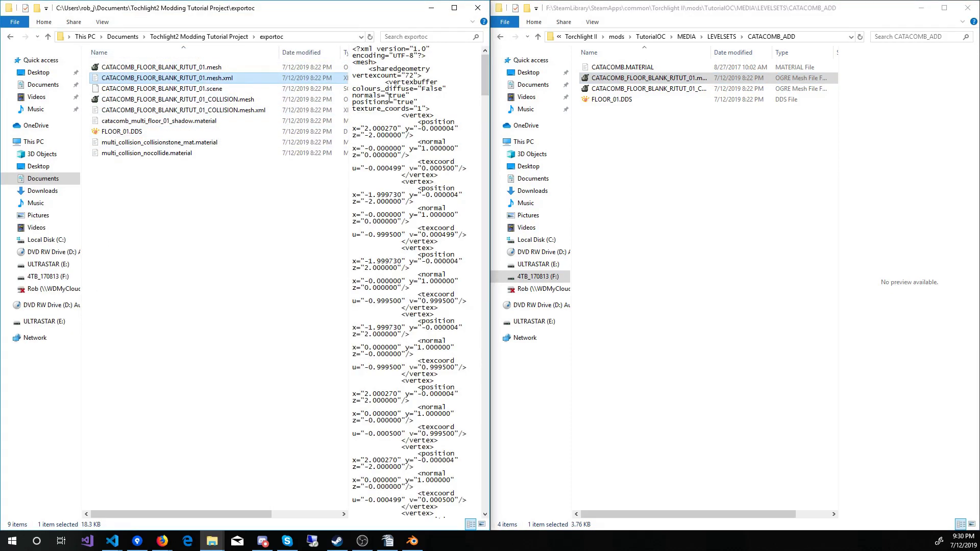
right_click(182, 82)
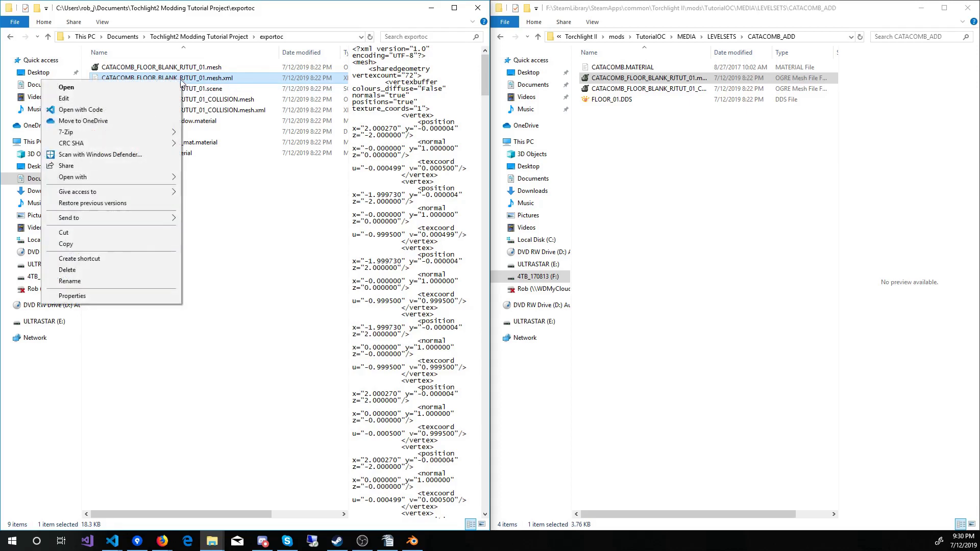
click(126, 112)
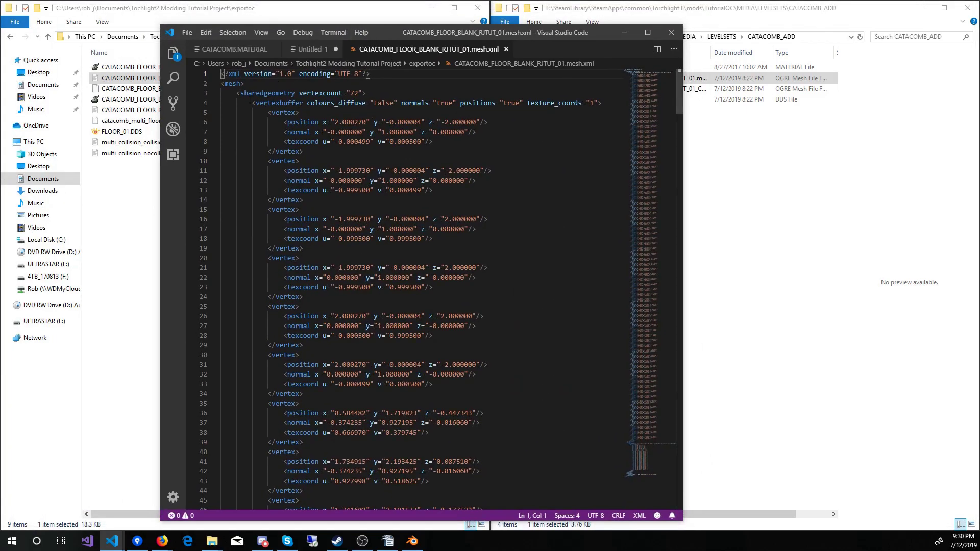
Collapse the sharedgeometry block and change the submesh material name to catacomb_multi/floor_01_shadow
click(214, 94)
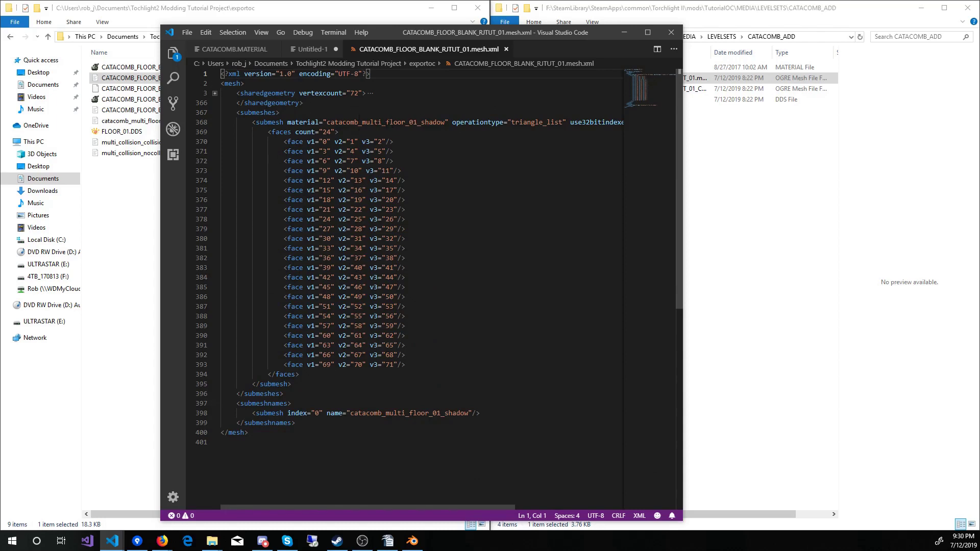
click(382, 123)
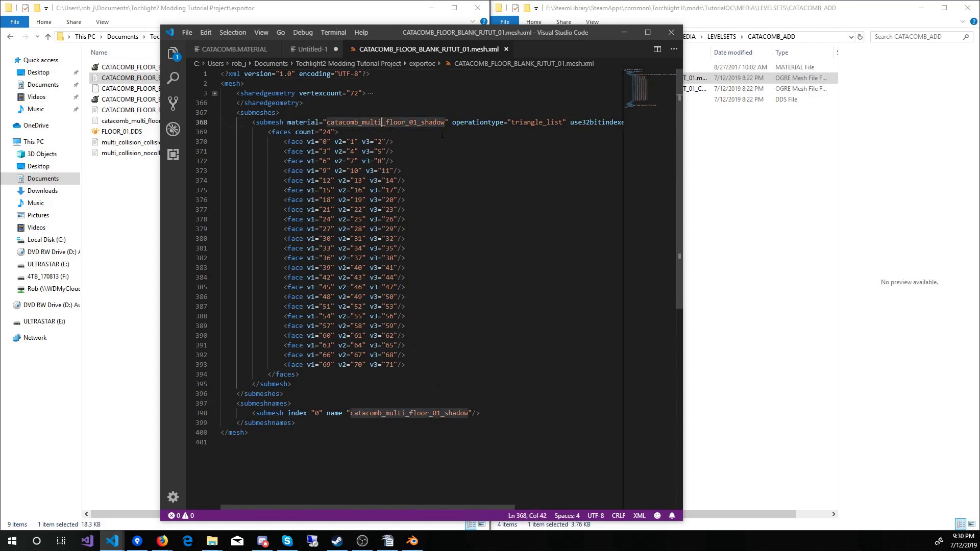
key(shift+Right)
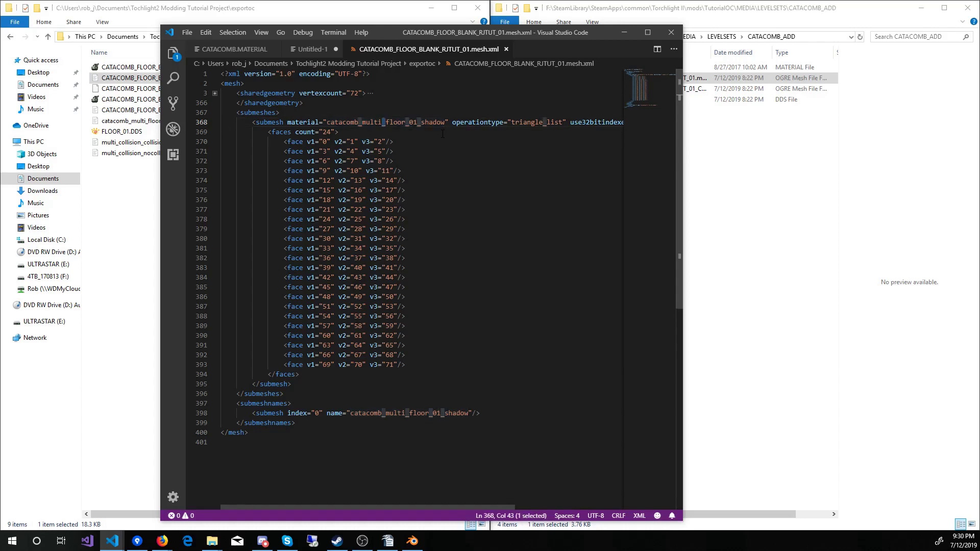
text(/)
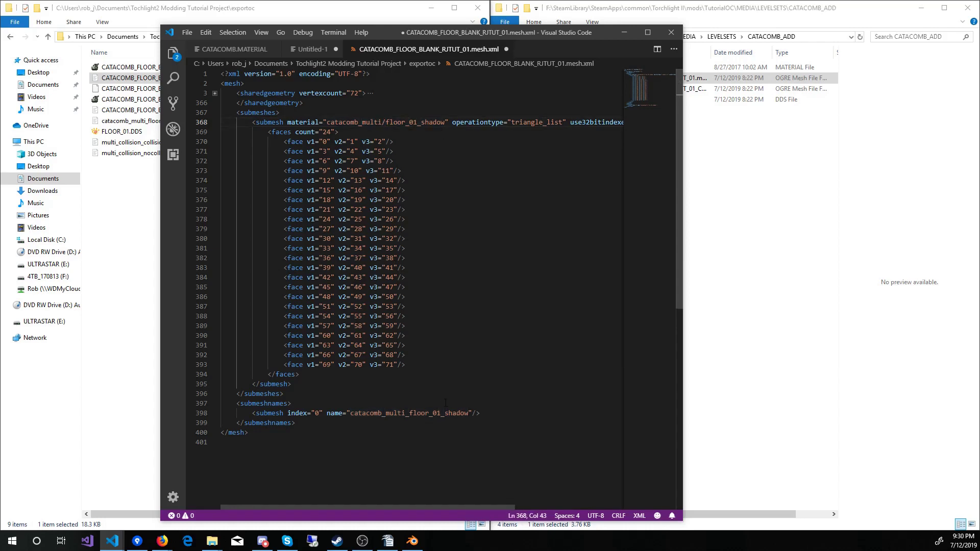
Delete the whole submeshnames block at the end of the mesh XML
click(410, 413)
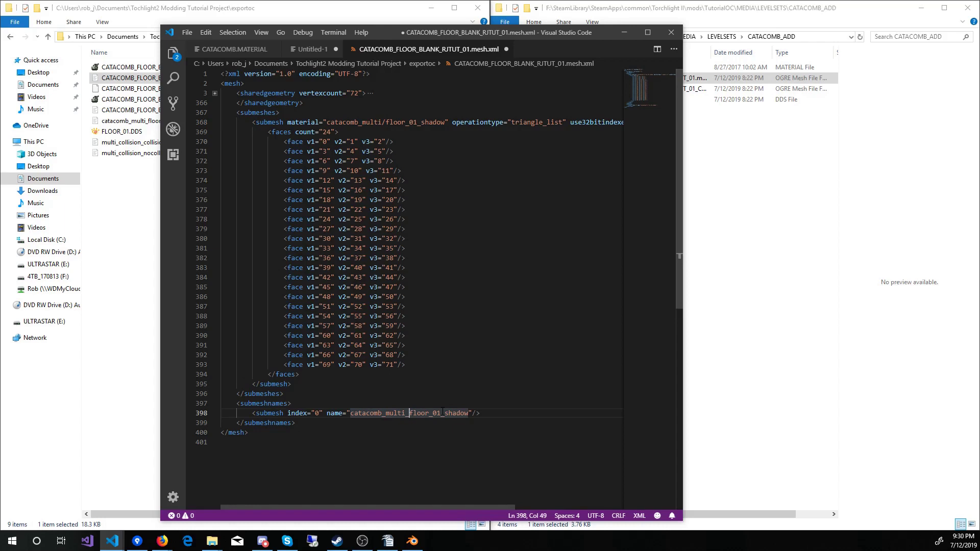
key(Up)
key(Up)
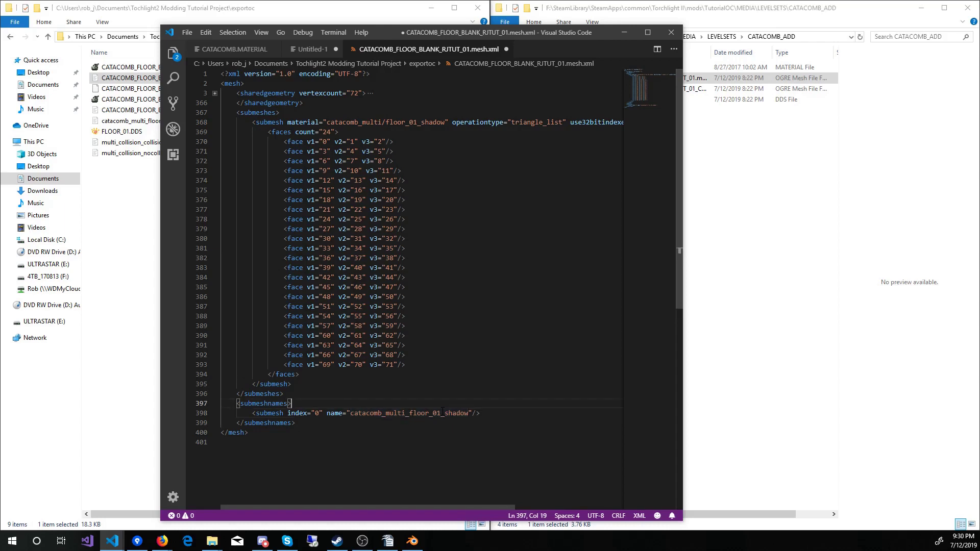
key(Right)
key(shift+Down)
key(shift+Down)
key(shift+Down)
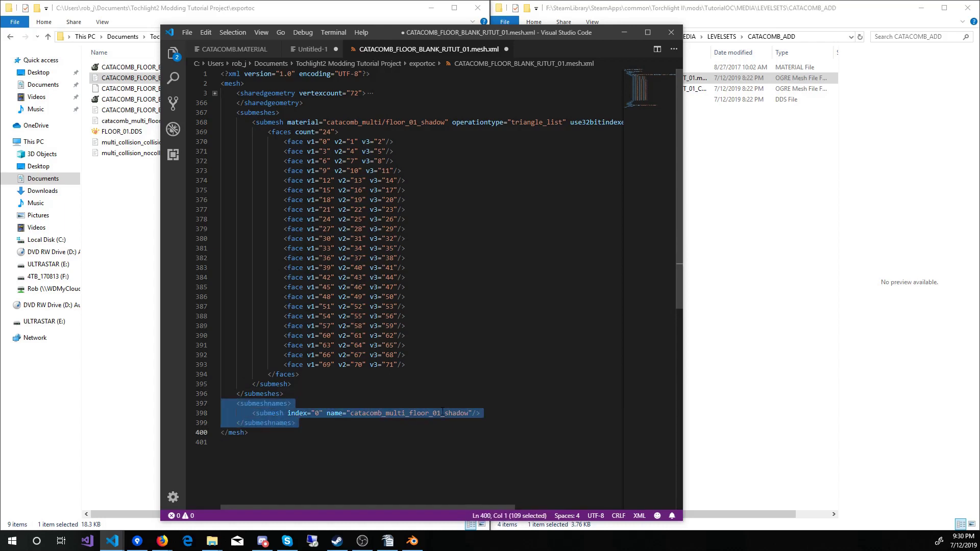
key(BackSpace)
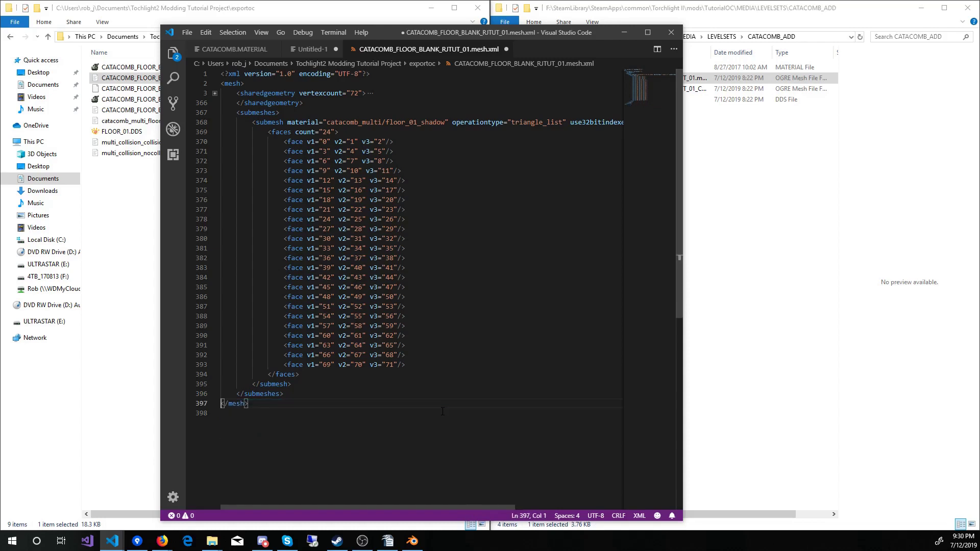
Save and close the mesh XML file, and minimize Visual Studio Code
click(187, 33)
click(204, 165)
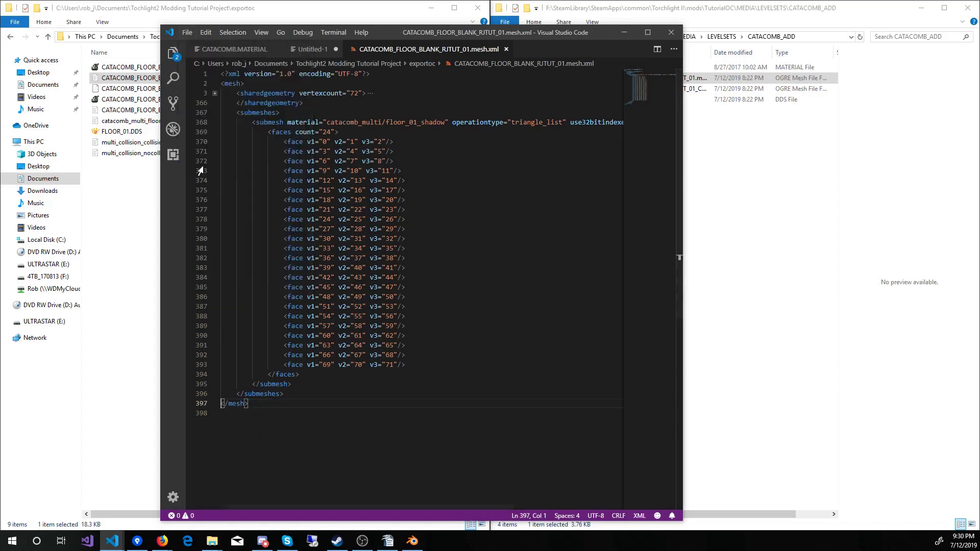
click(506, 49)
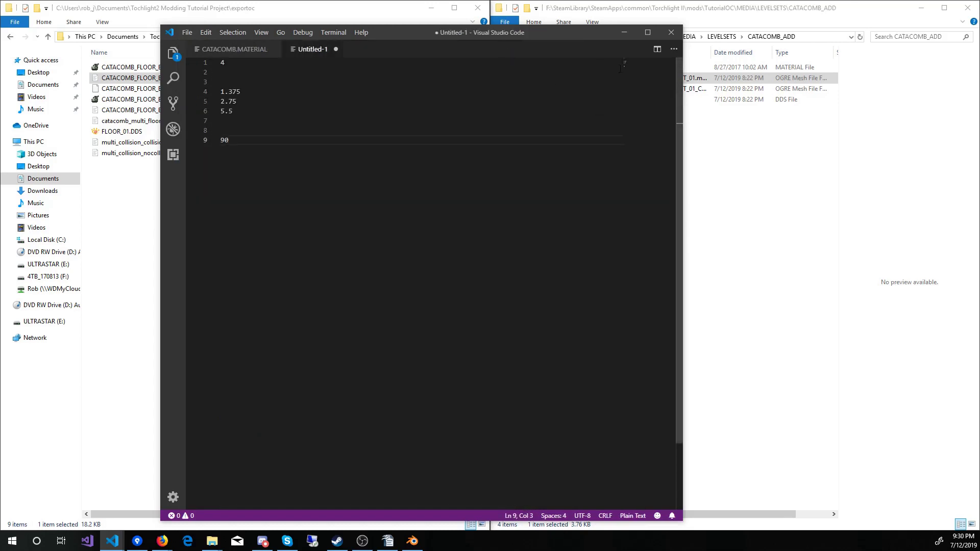
click(626, 35)
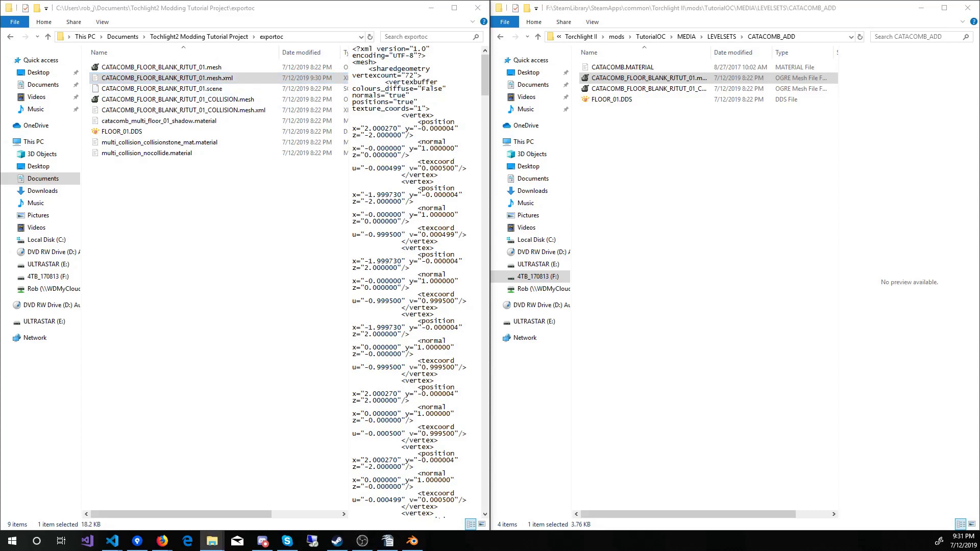
Convert CATACOMB_FLOOR_BLANK_RJTUT_01.mesh.xml with the OgreXMLConverter shortcut in OgreCommandLineTools_1.7.2 and copy the converted mesh into CATACOMB_ADD, replacing the existing file
drag(0, 122, 395, 187)
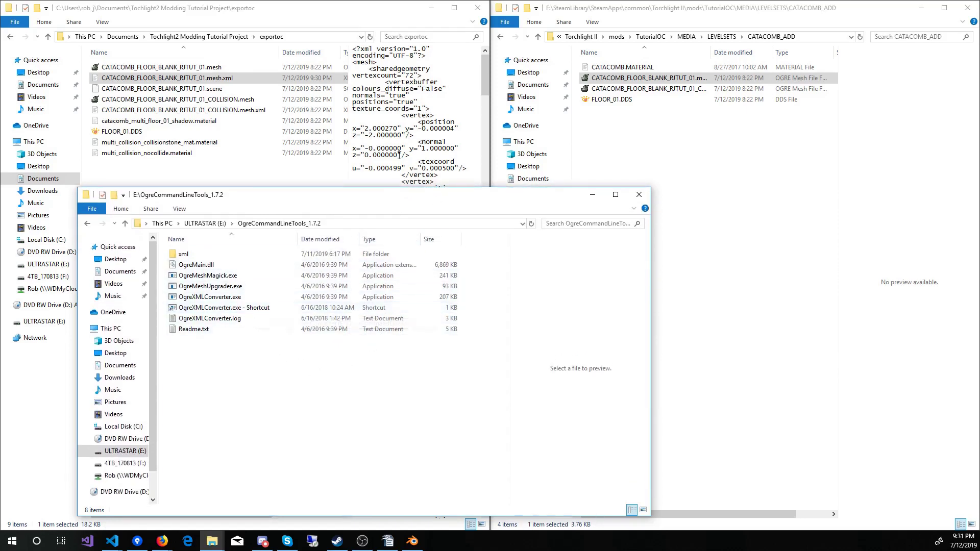
click(160, 82)
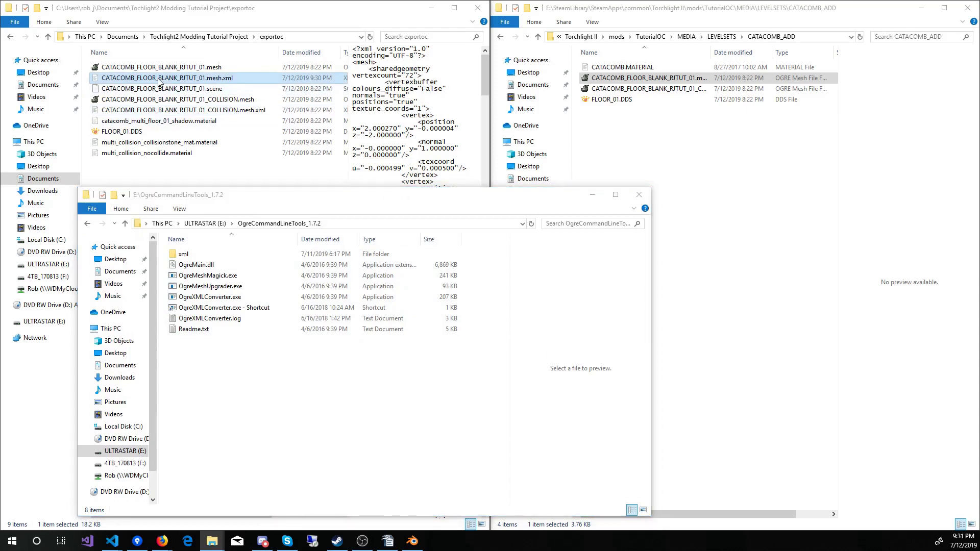
drag(159, 82, 286, 311)
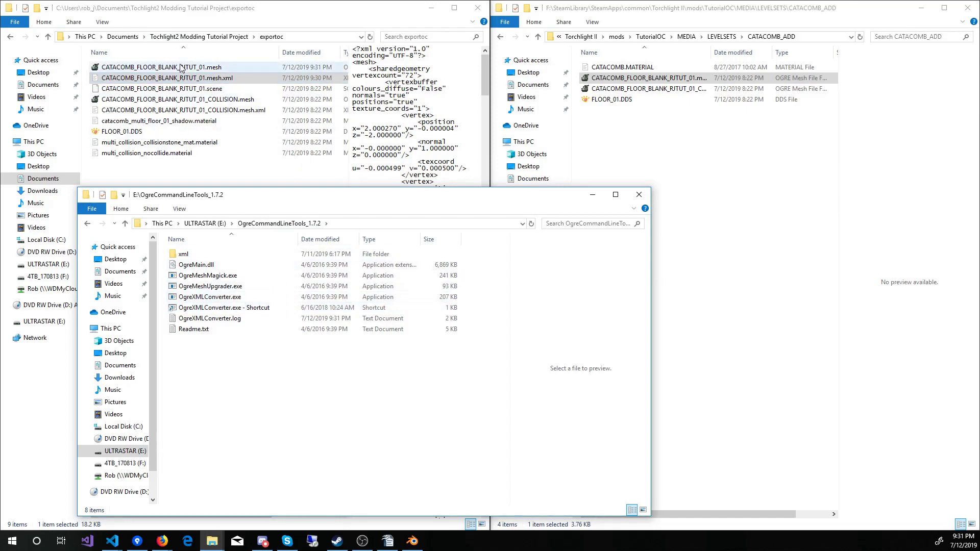
drag(181, 68, 779, 176)
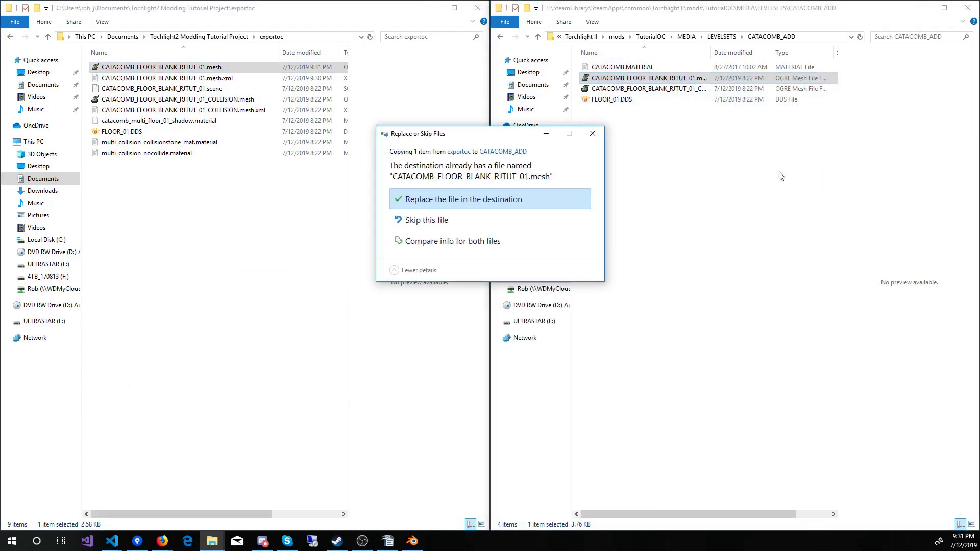
click(456, 207)
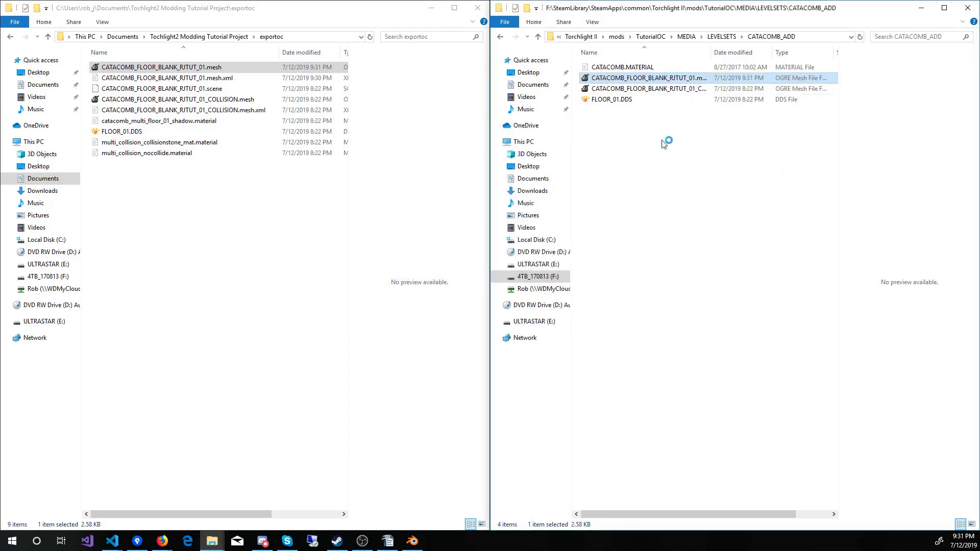
Preview the replaced CATACOMB_FLOOR_BLANK_RJTUT_01 mesh in Ogre Meshy, orbiting around it, and close the viewer
key(Return)
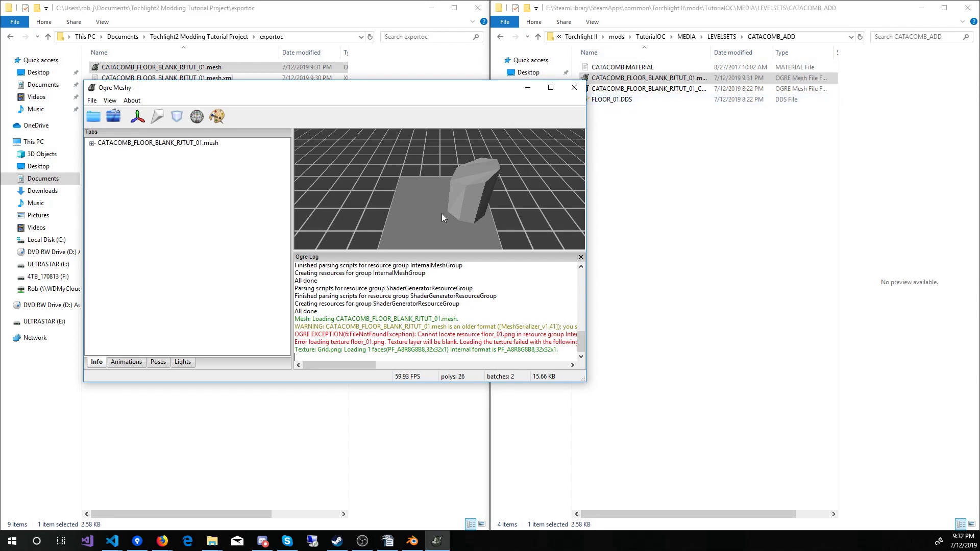
drag(452, 207, 444, 187)
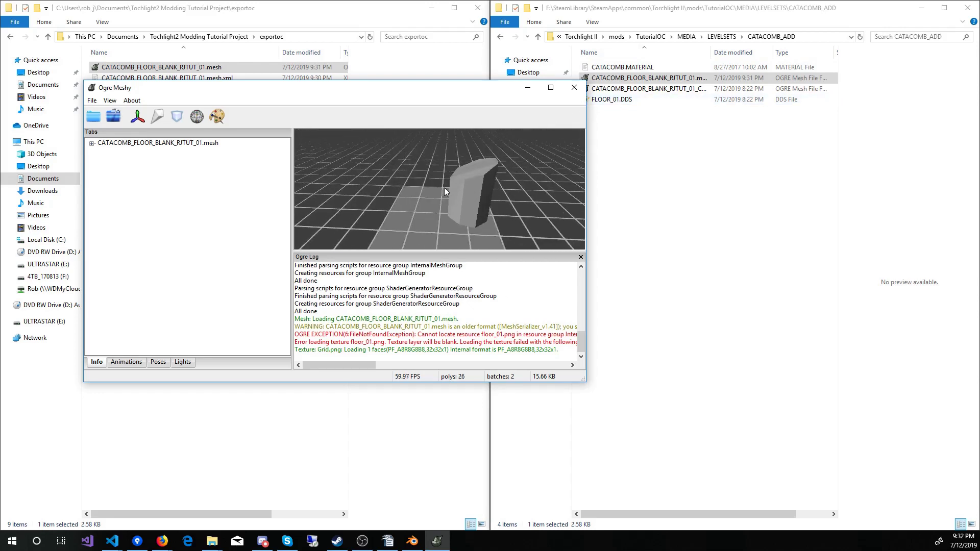
click(573, 88)
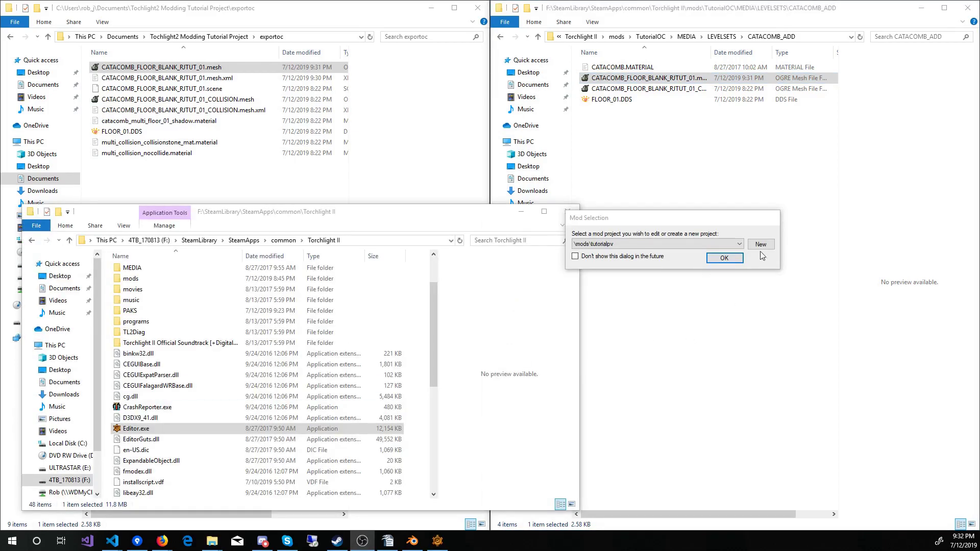
Select the \mods\tutorialoc project in the Mod Selection dialog and load it in GUTS
click(739, 244)
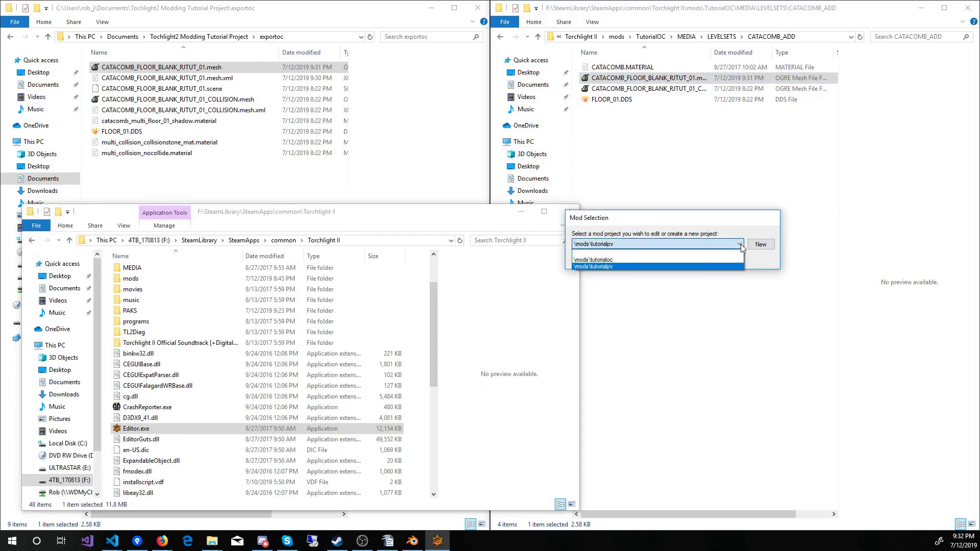
click(717, 260)
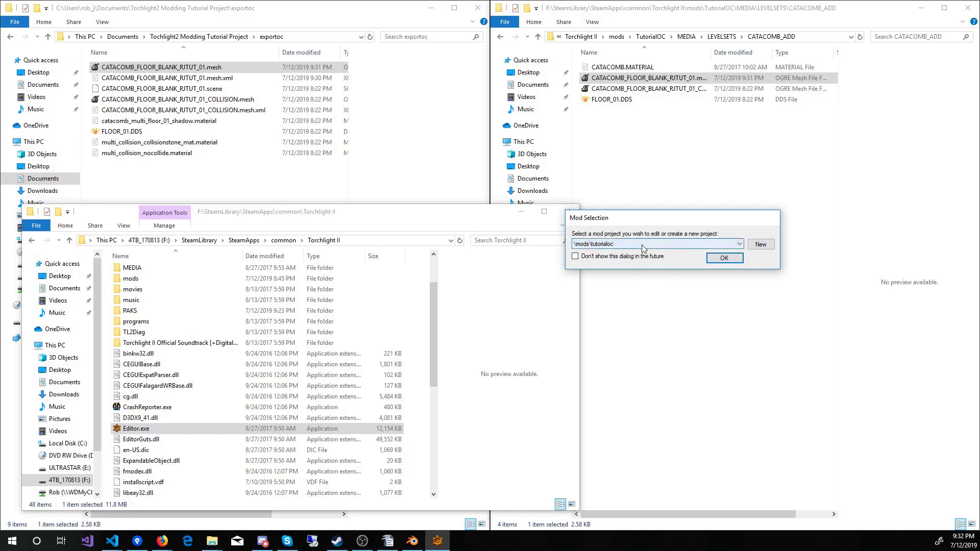
click(732, 262)
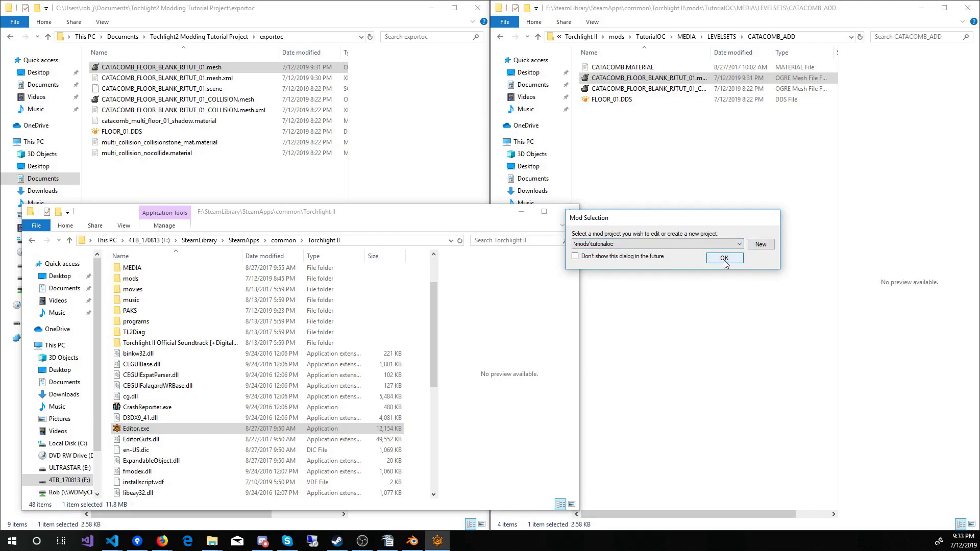
click(723, 259)
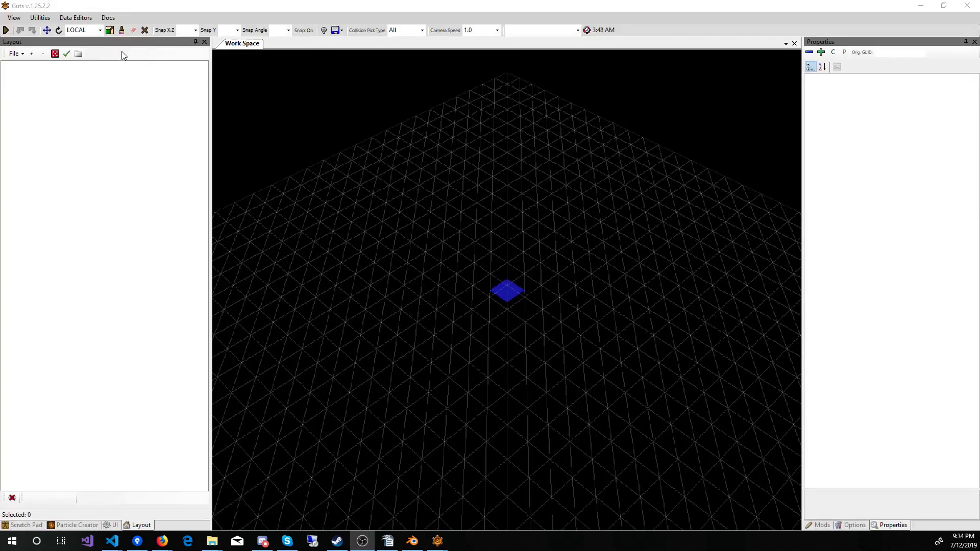
Open the Tile Set and Room Pieces editor and examine the snap properties of the Catacomb set's floor_blank_01 piece
click(75, 22)
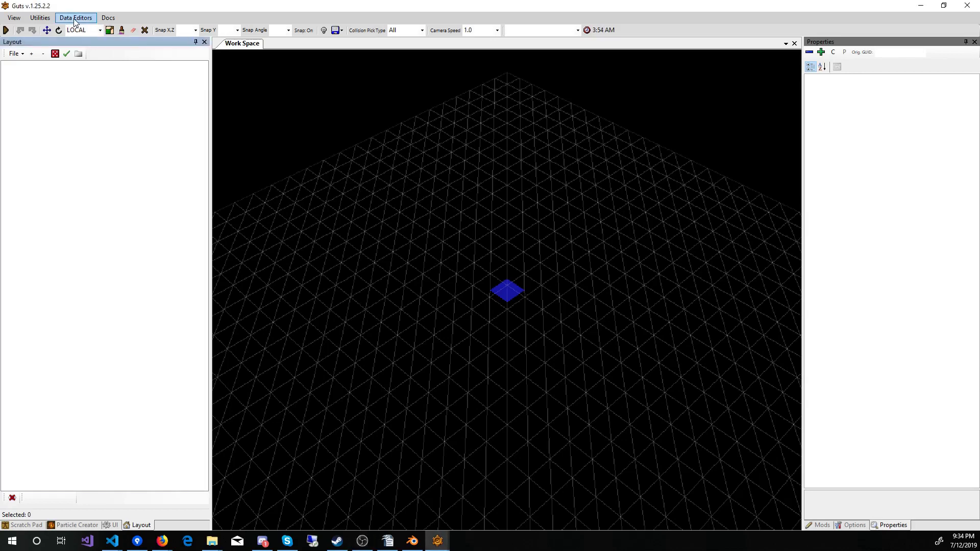
click(66, 19)
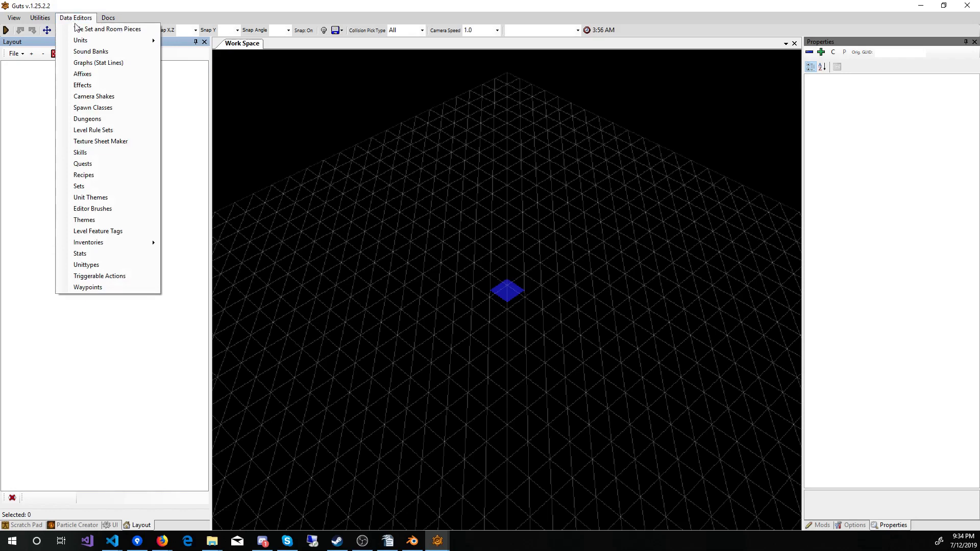
click(82, 29)
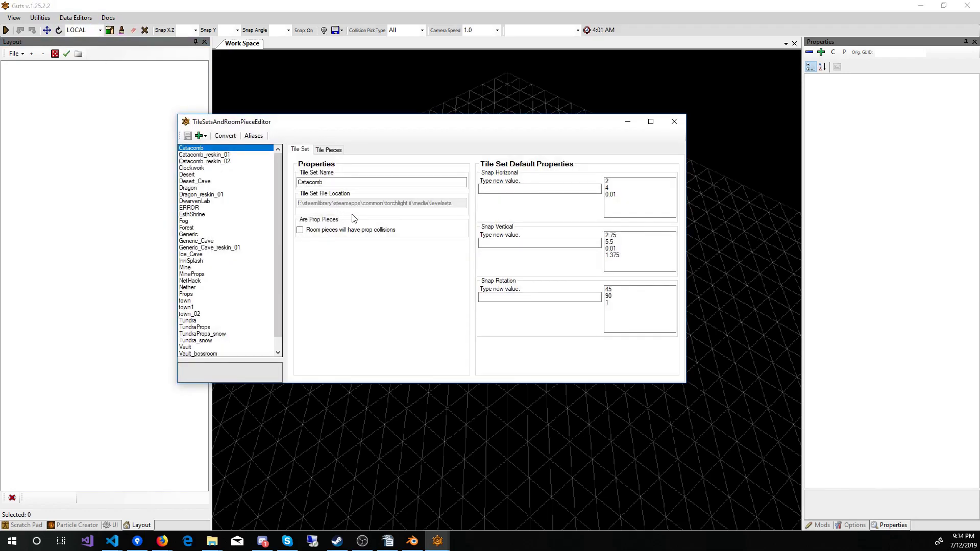
drag(277, 220, 288, 193)
click(327, 152)
scroll(331, 236, down, 8)
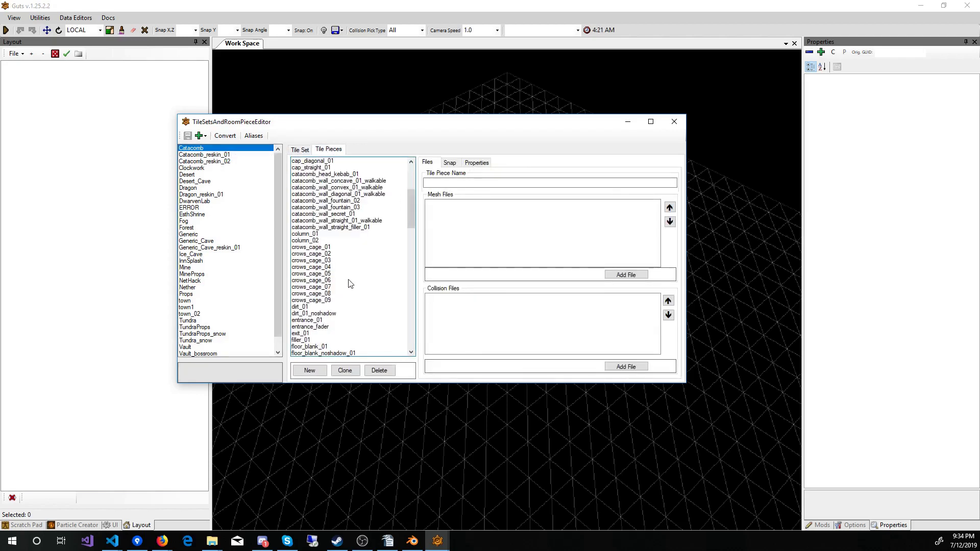
click(311, 347)
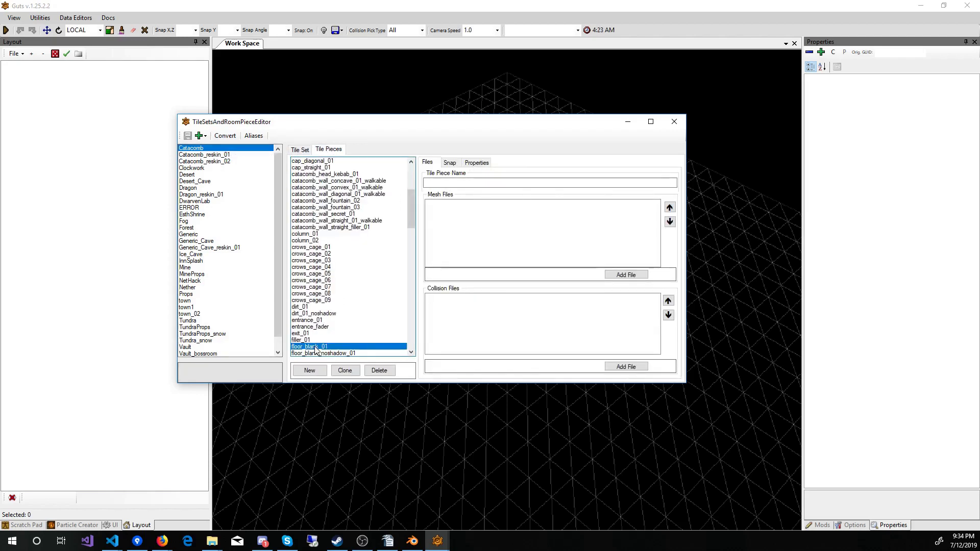
click(454, 164)
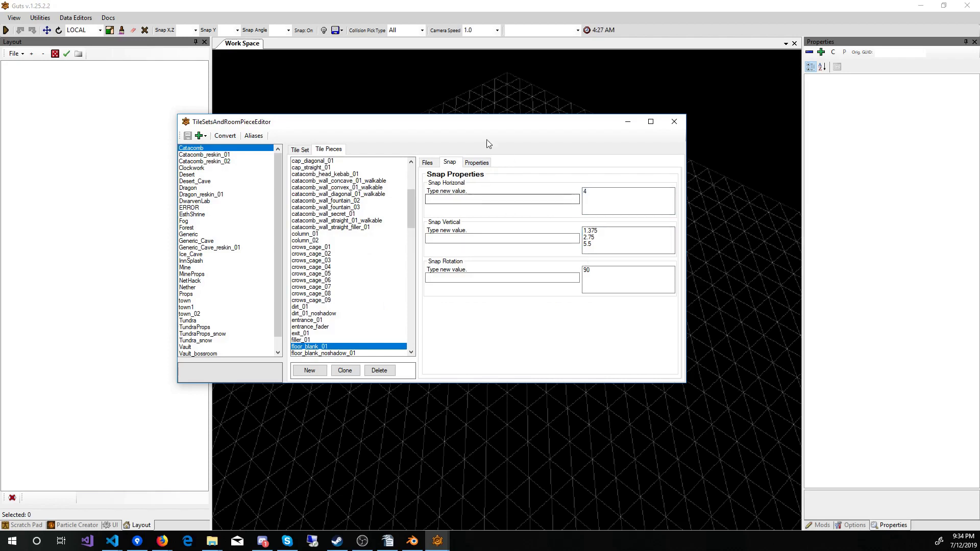
Check the floor_blank_01 piece's rendering and tag properties, and create a new tile set named CATACOMB_ADD
click(479, 164)
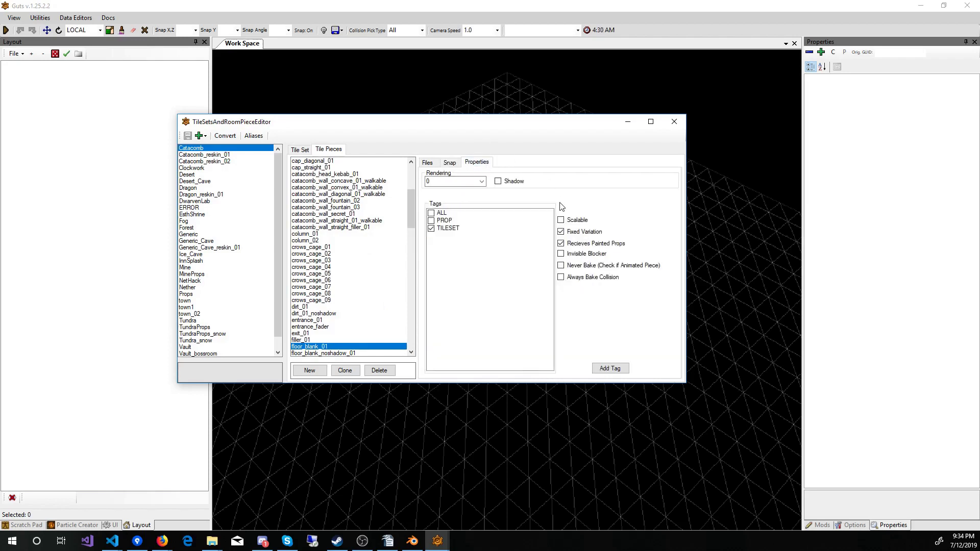
click(449, 162)
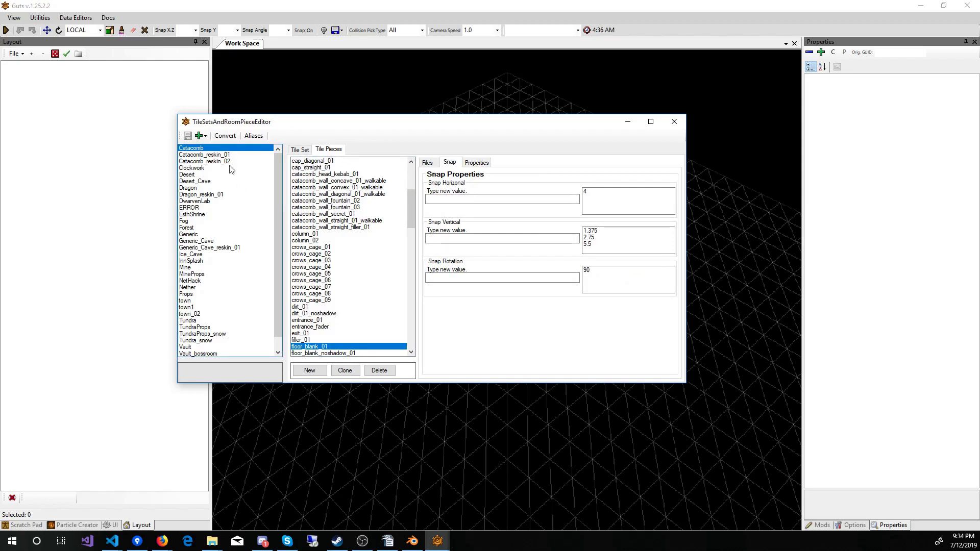
click(205, 137)
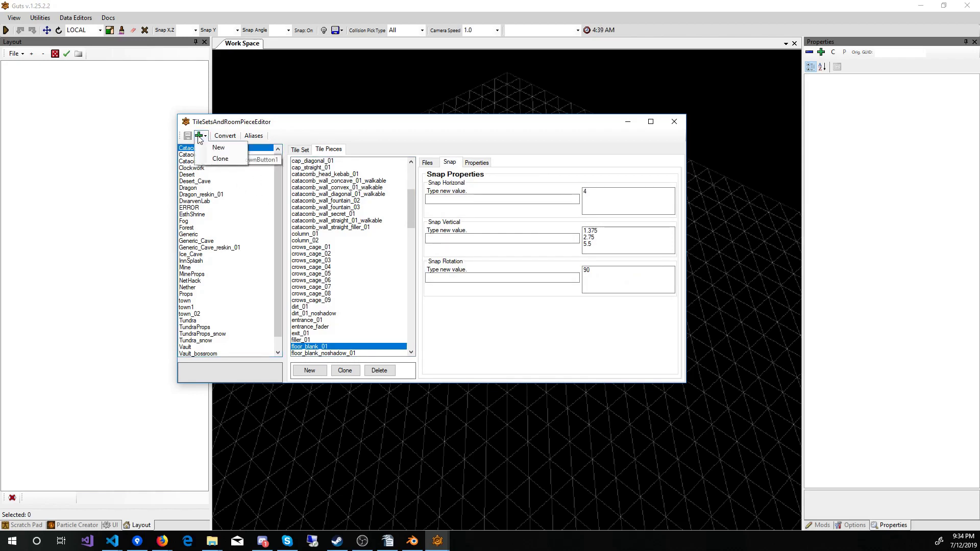
click(220, 147)
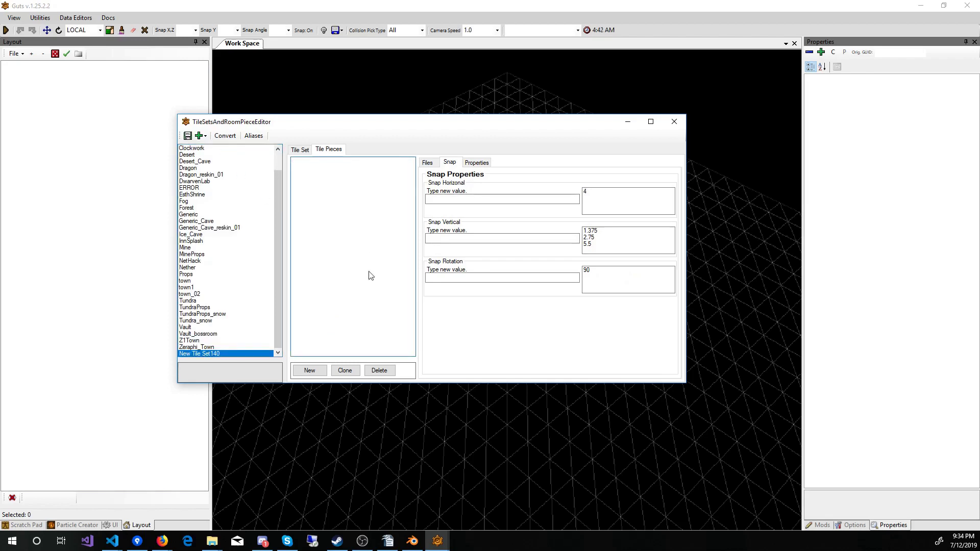
click(301, 151)
drag(340, 182, 293, 182)
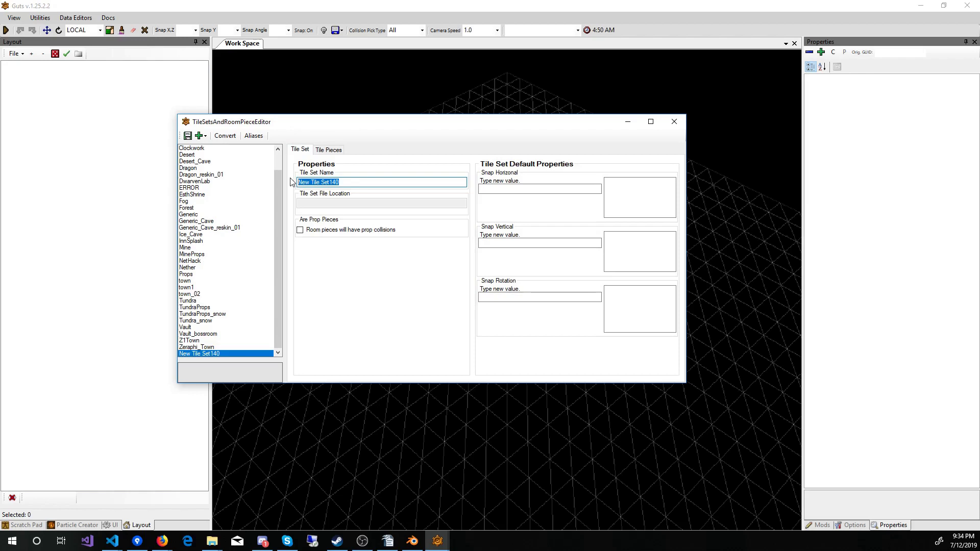
text(CATACOMB_ADD)
Add a new tile piece to the CATACOMB_ADD set and name it CATACOMB_FLOOR_OBSTICLE_01
click(328, 151)
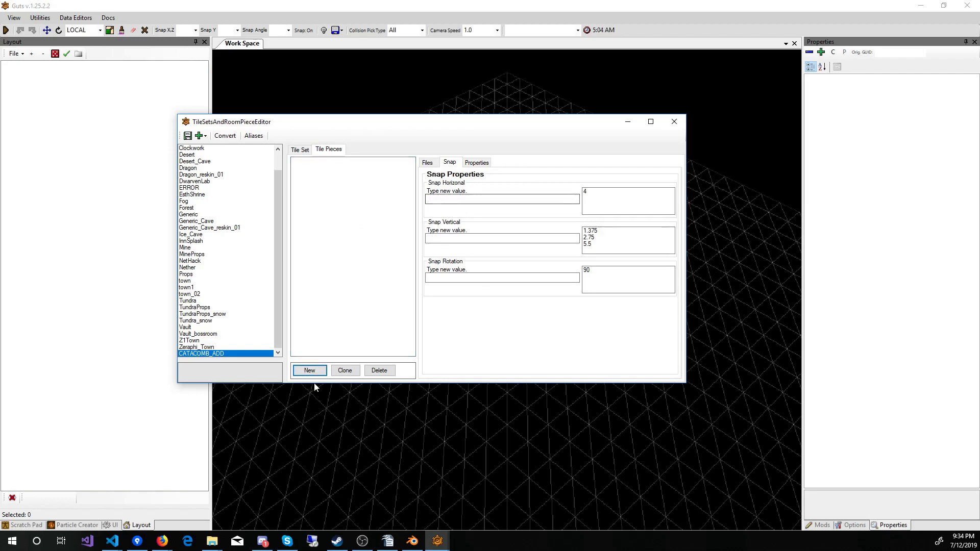
click(309, 370)
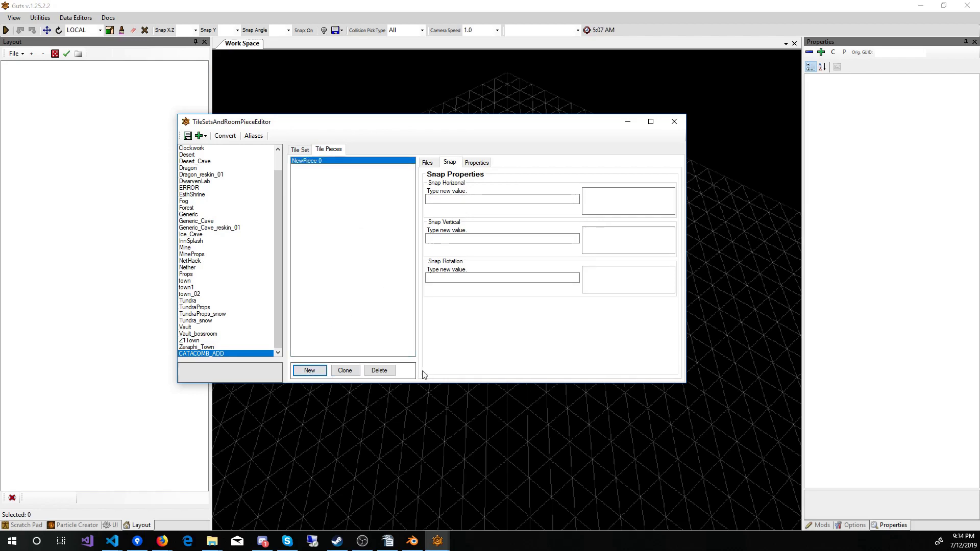
click(427, 162)
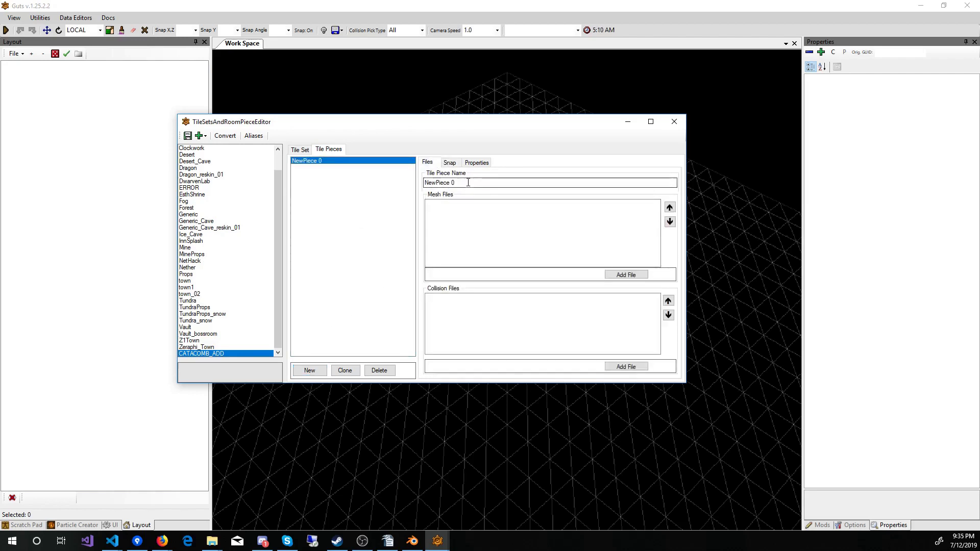
drag(468, 182, 424, 184)
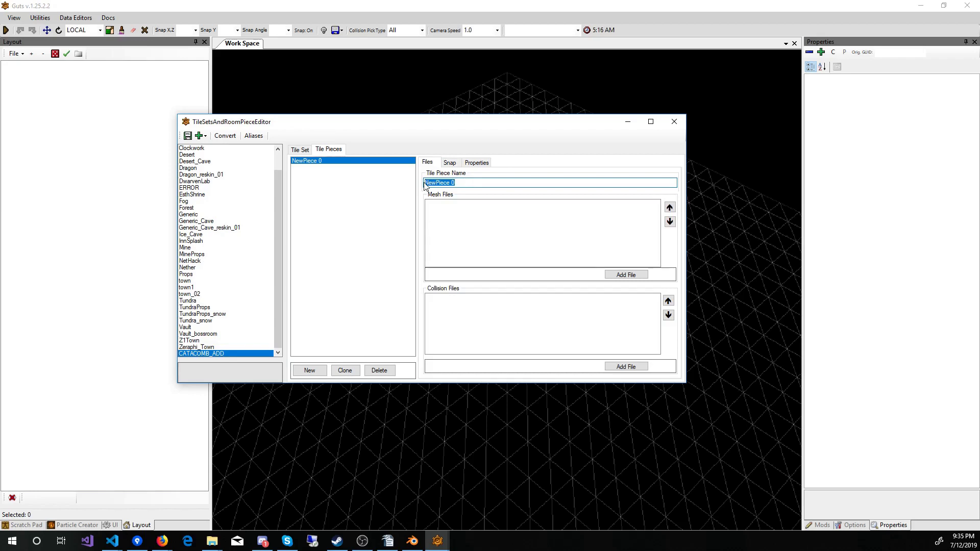
text(CATACOMB_FLOOR_OBSTICLE_01)
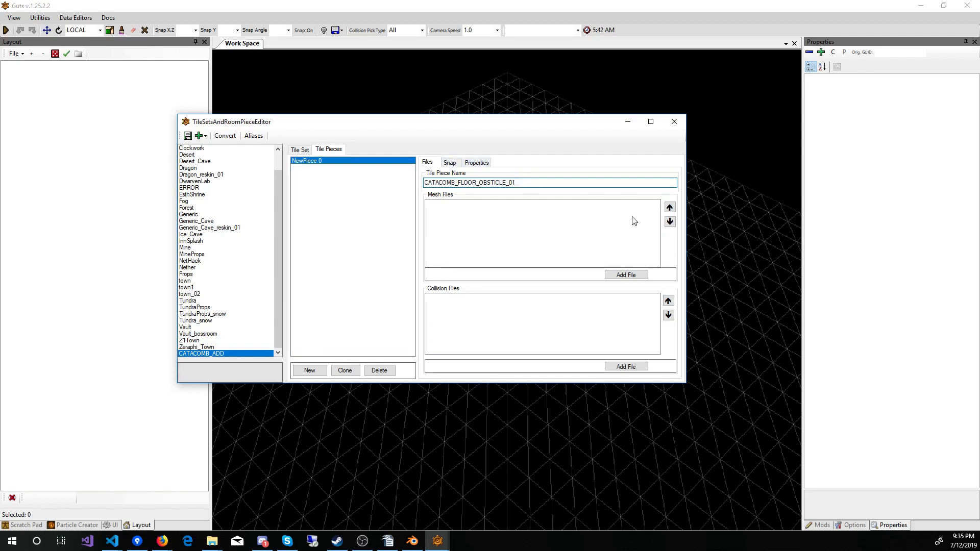
Add CATACOMB_FLOOR_BLANK_RJTUT_01.mesh from mods\TutorialOC\MEDIA\LEVELSETS\CATACOMB_ADD as the piece's mesh file
click(626, 274)
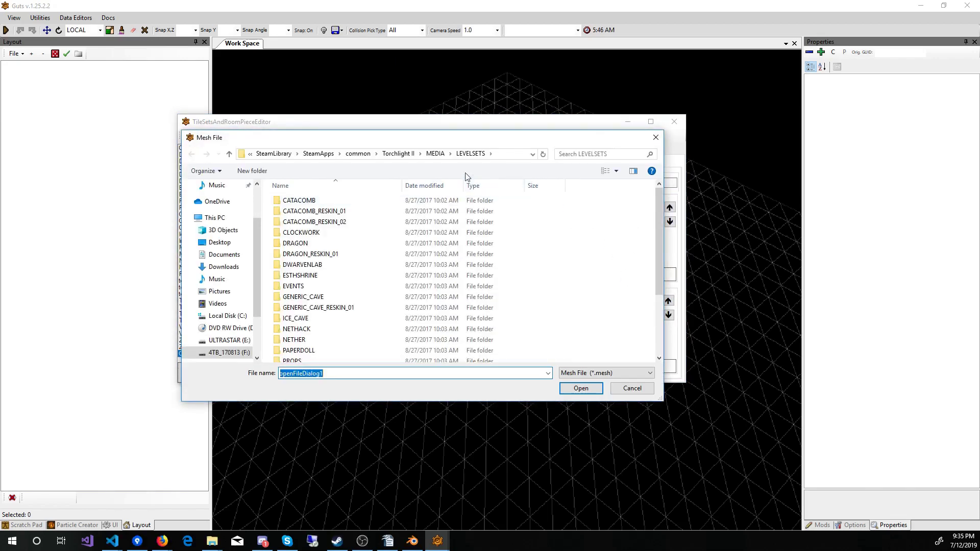
click(399, 153)
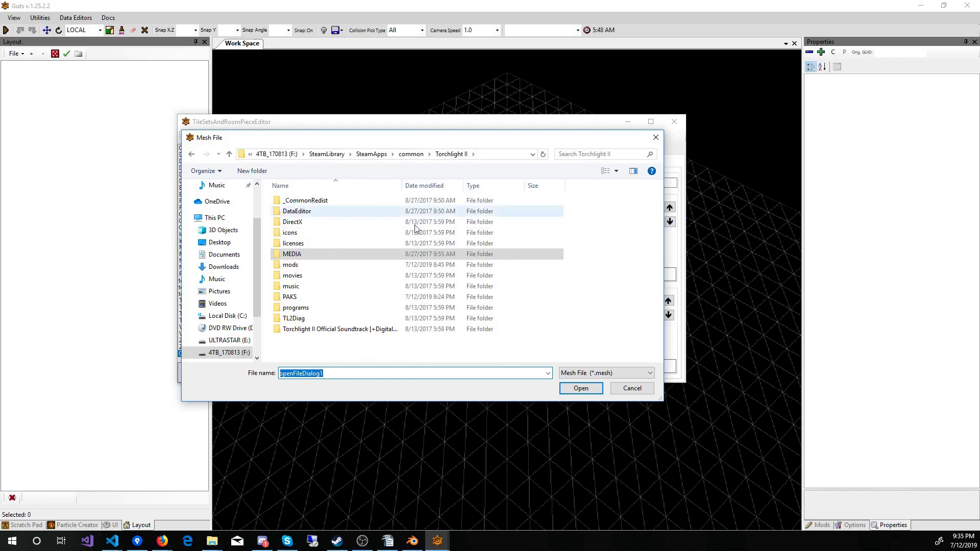
click(306, 265)
double_click(306, 264)
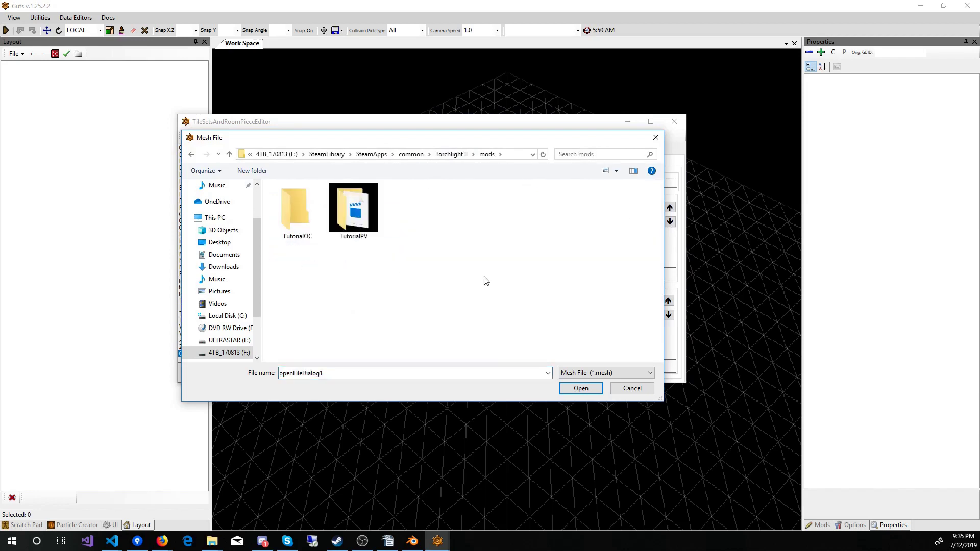
double_click(298, 215)
double_click(302, 202)
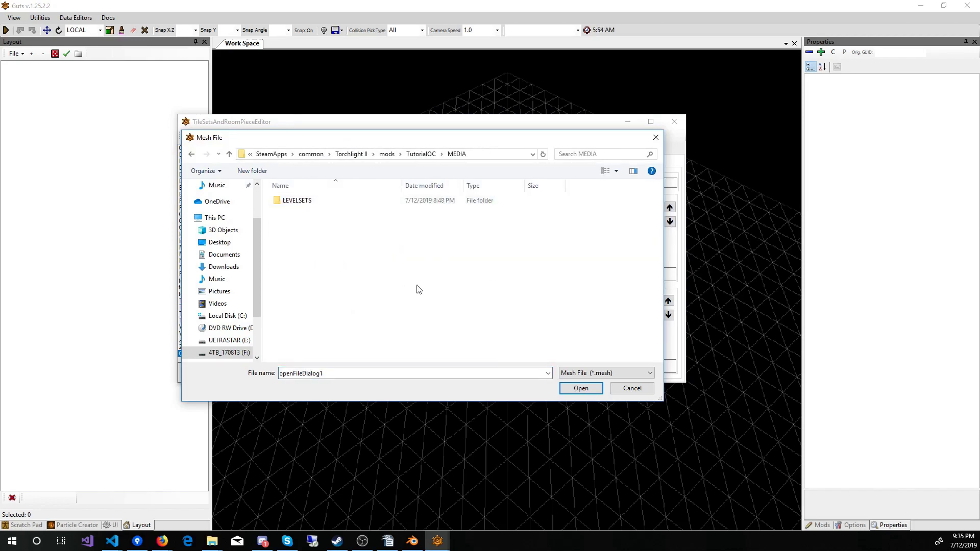
double_click(302, 202)
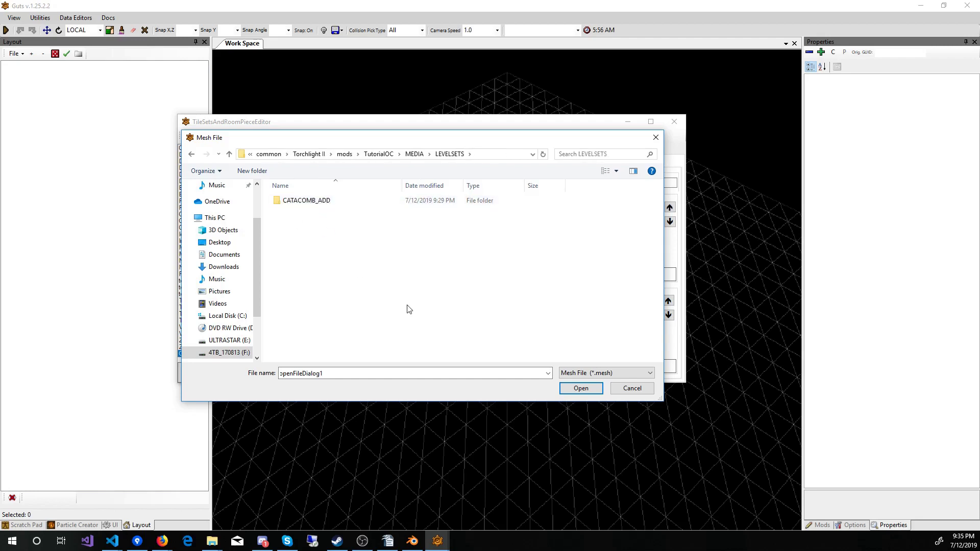
double_click(324, 203)
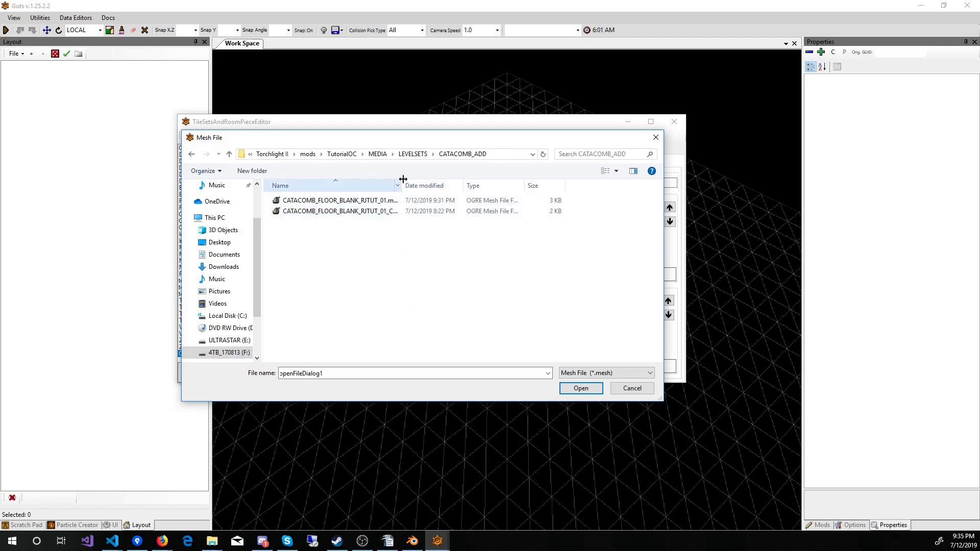
drag(407, 179, 485, 179)
click(363, 201)
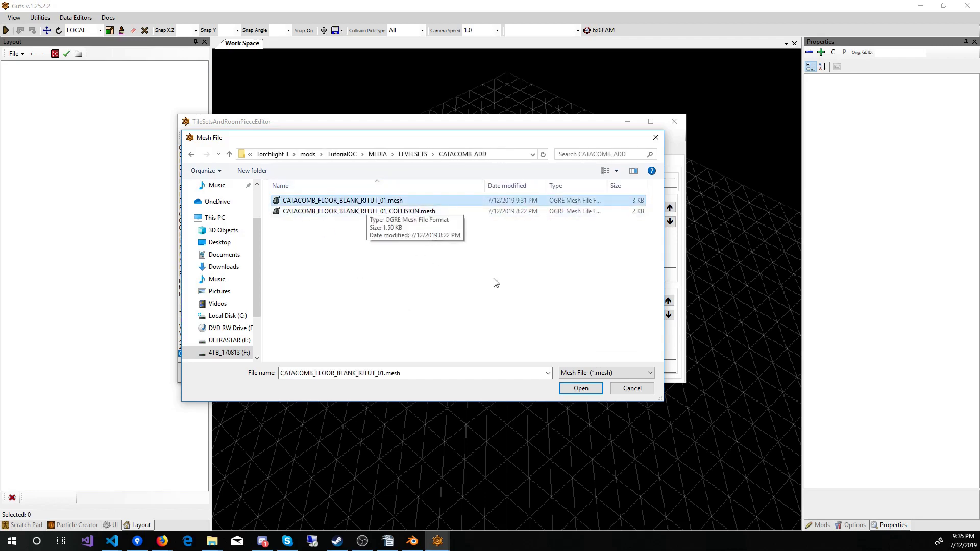
click(580, 388)
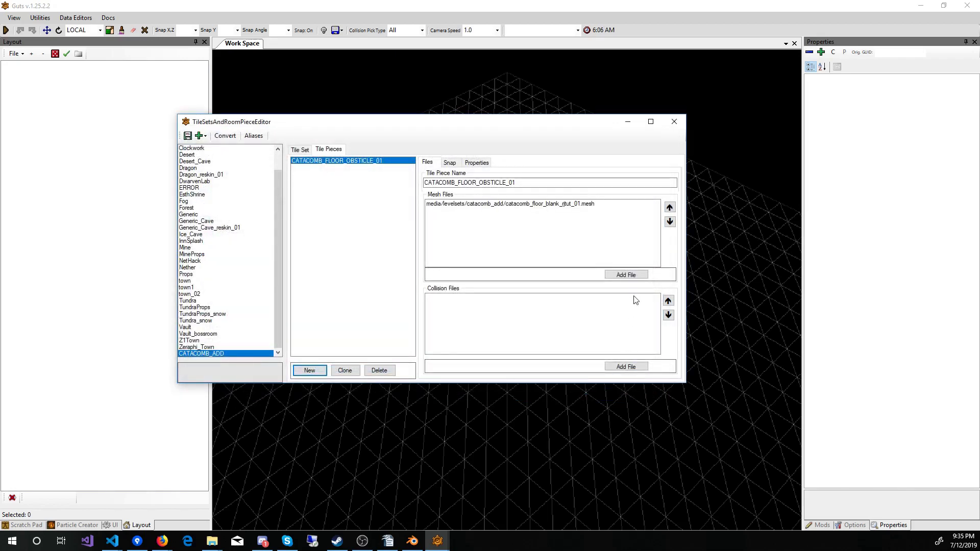
Add CATACOMB_FLOOR_BLANK_RJTUT_01_COLLISION.mesh from the TutorialOC mod's CATACOMB_ADD folder as the piece's collision file
click(626, 367)
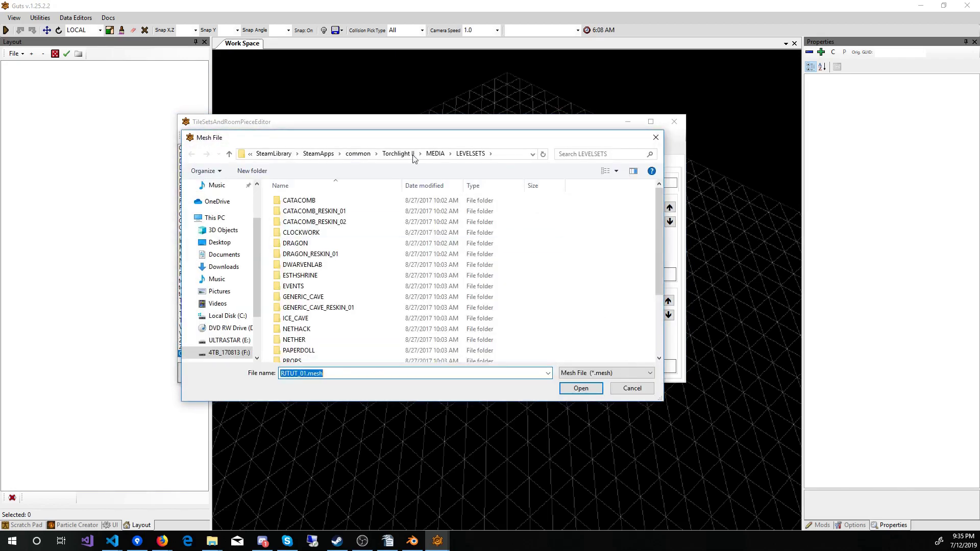
click(399, 154)
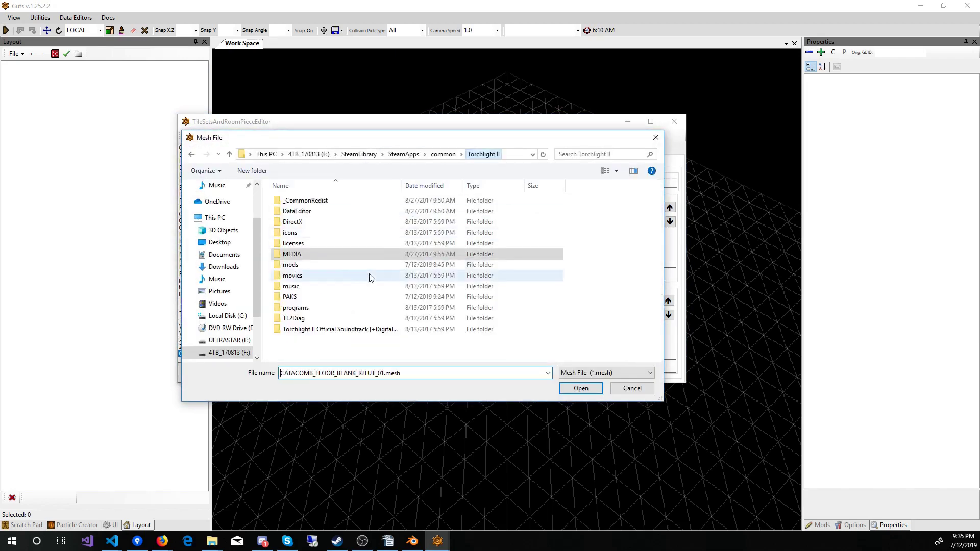
double_click(322, 267)
double_click(300, 210)
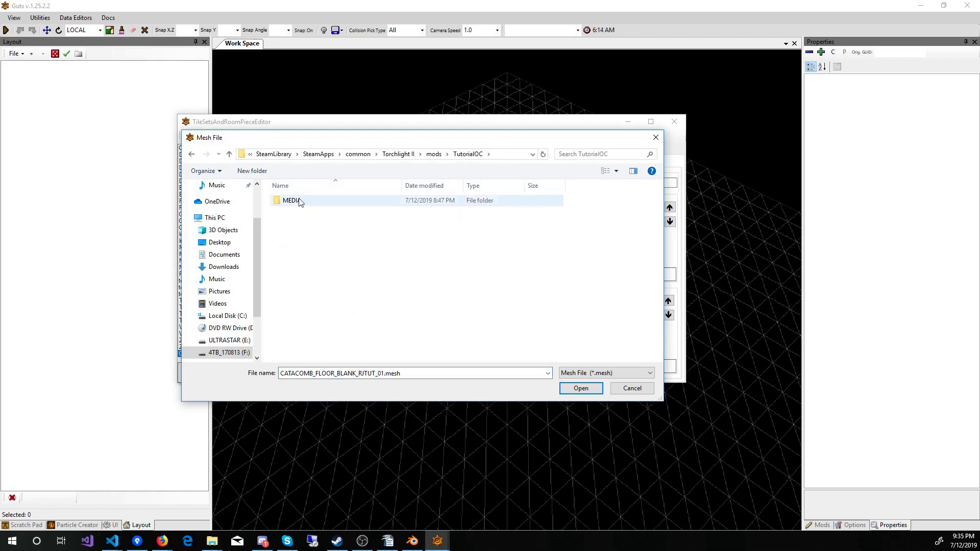
double_click(299, 200)
double_click(321, 200)
double_click(326, 200)
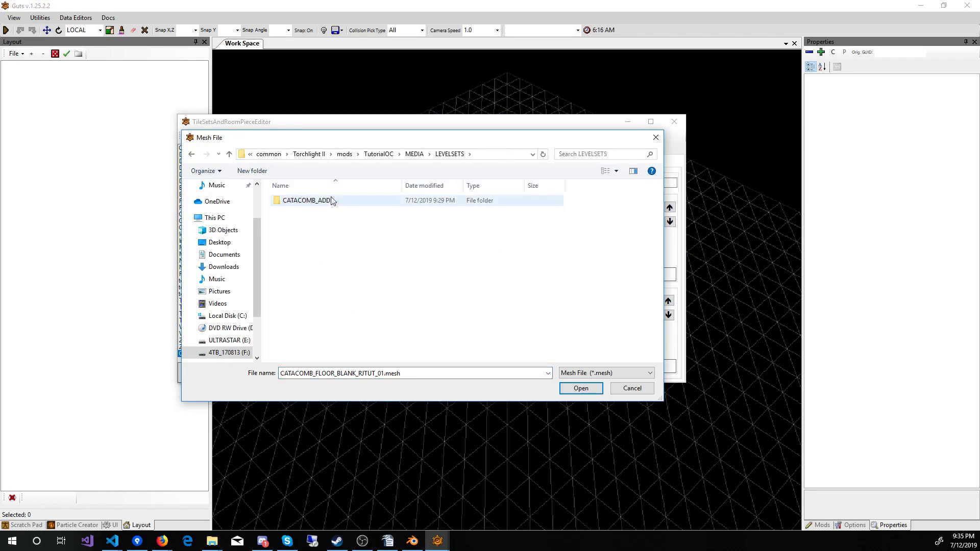
click(386, 212)
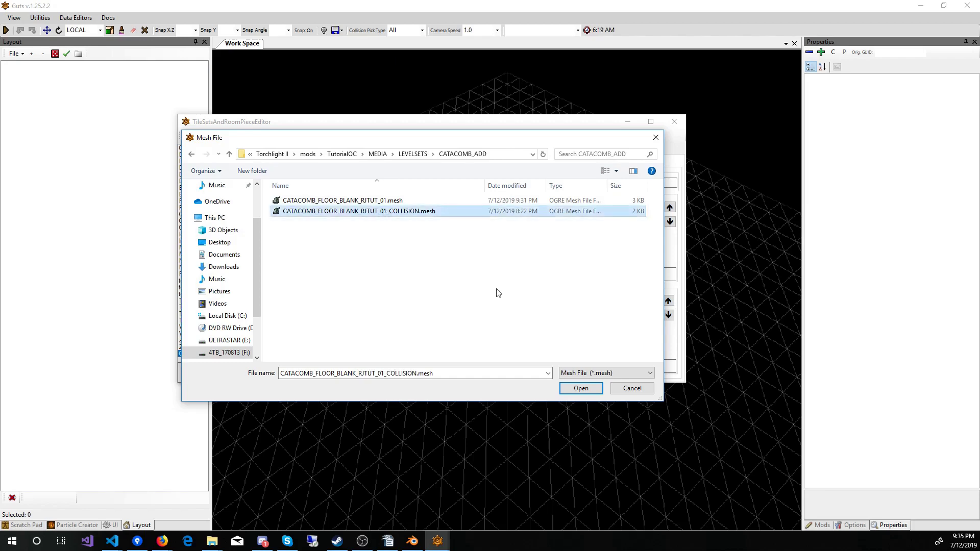
click(582, 388)
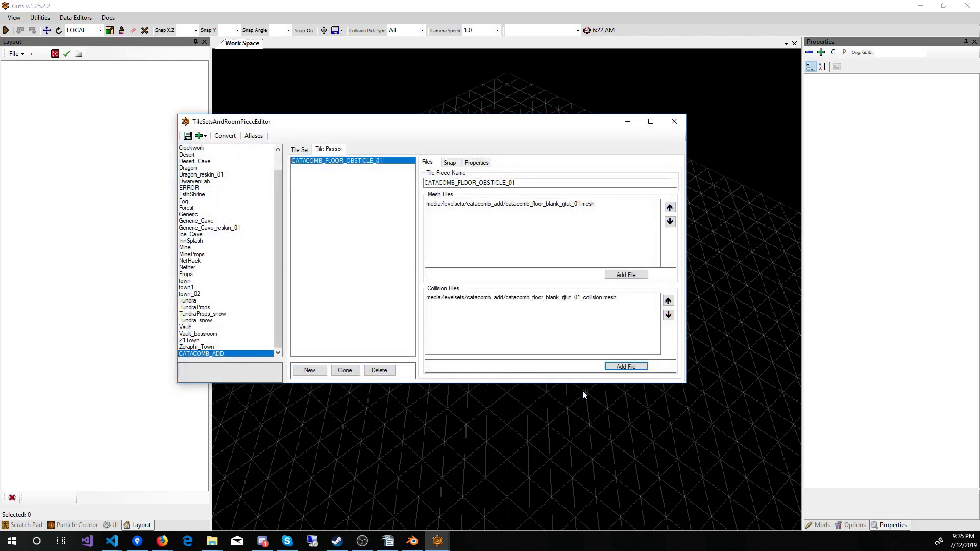
Set the piece's snap values to 4 horizontal, 1.375, 2.75 and 5.5 vertical, and 90 rotation
click(453, 163)
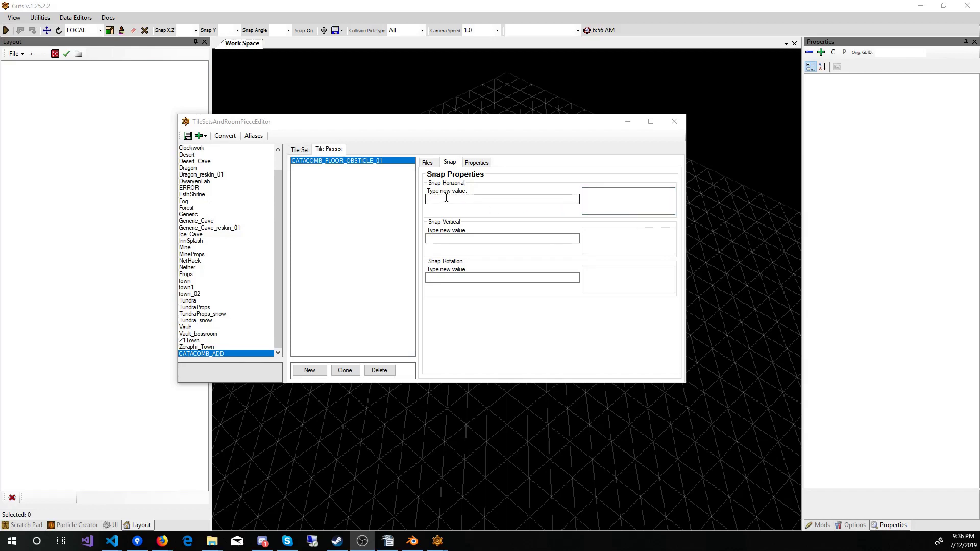
click(452, 198)
text(4)
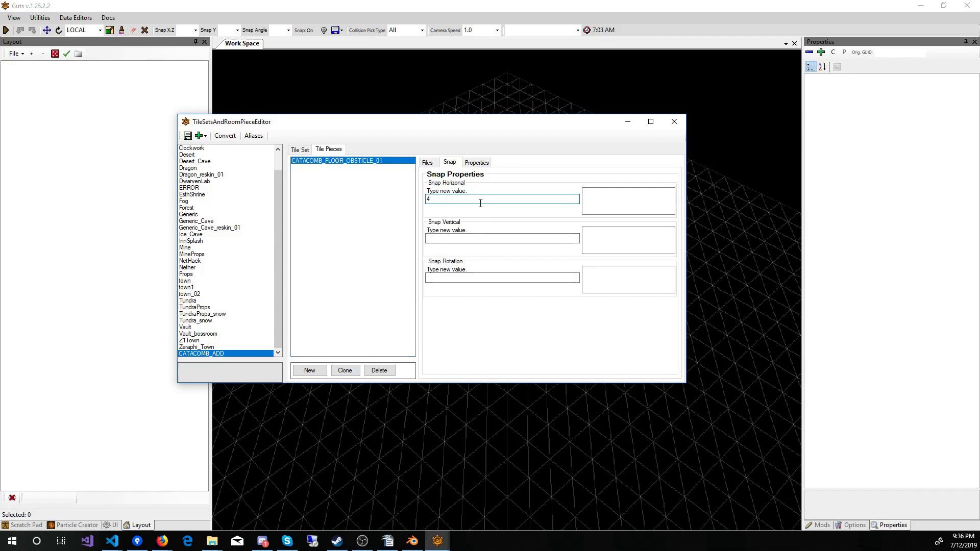
click(474, 238)
text(1.375)
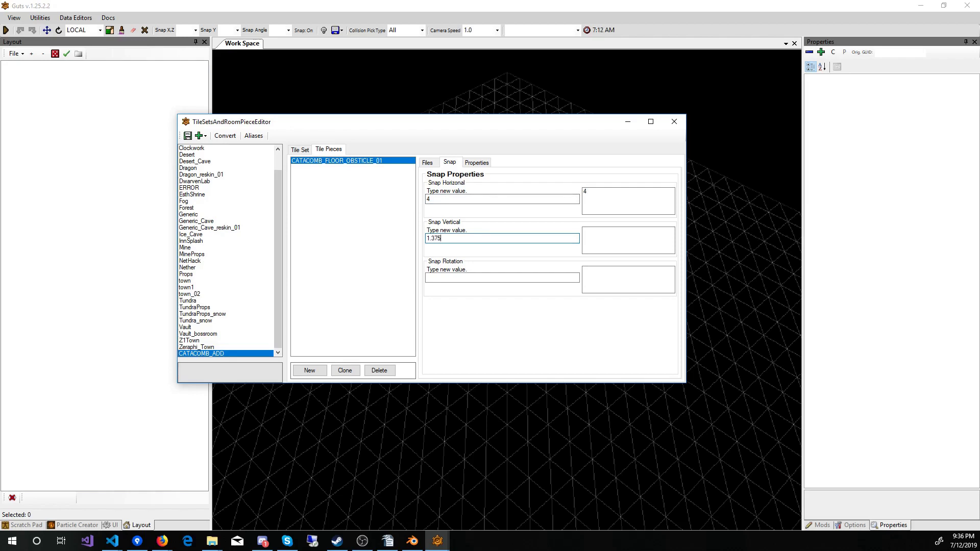
key(Return)
drag(453, 240, 405, 240)
text(2)
drag(445, 237, 401, 240)
text(5.5)
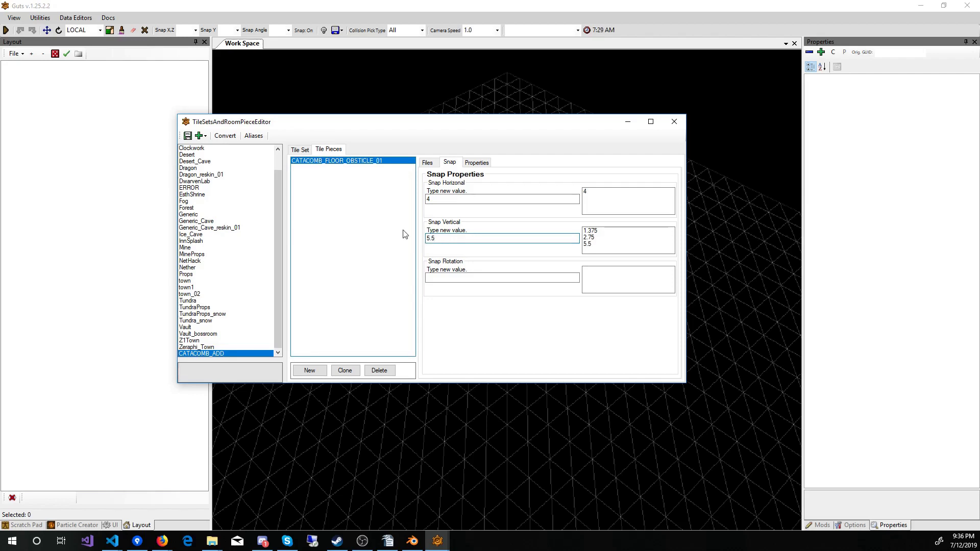
click(450, 279)
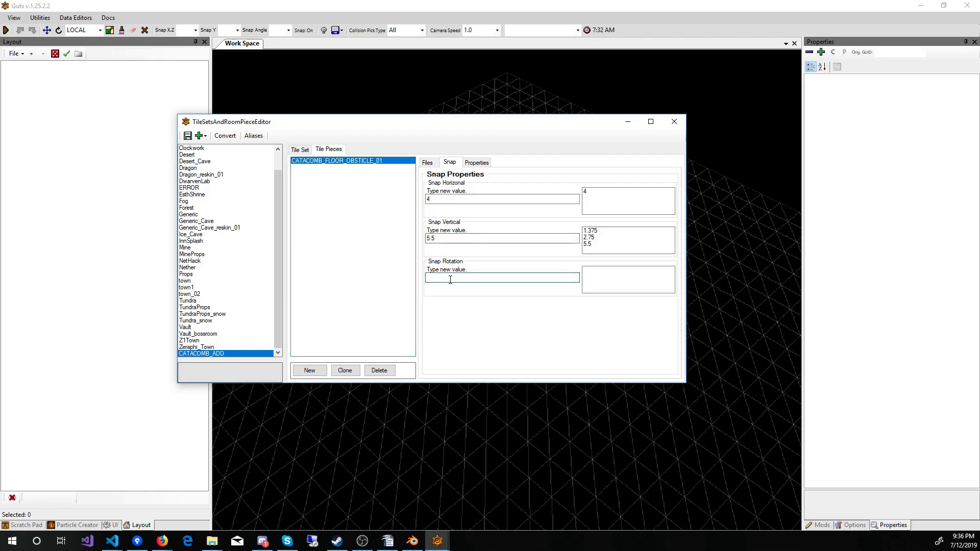
text(90)
Assign the TILESET tag to the CATACOMB_FLOOR_OBSTICLE_01 piece and save the tile set
click(476, 162)
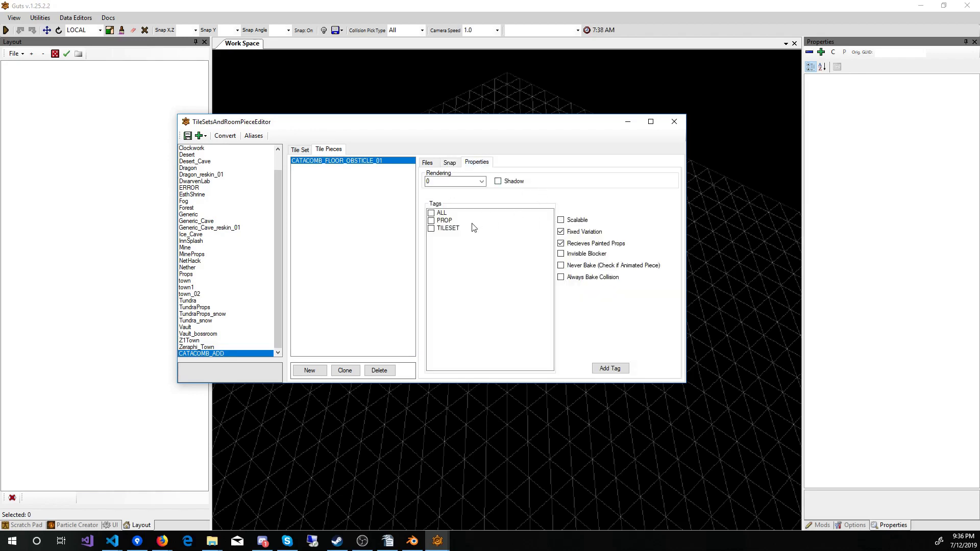
click(432, 229)
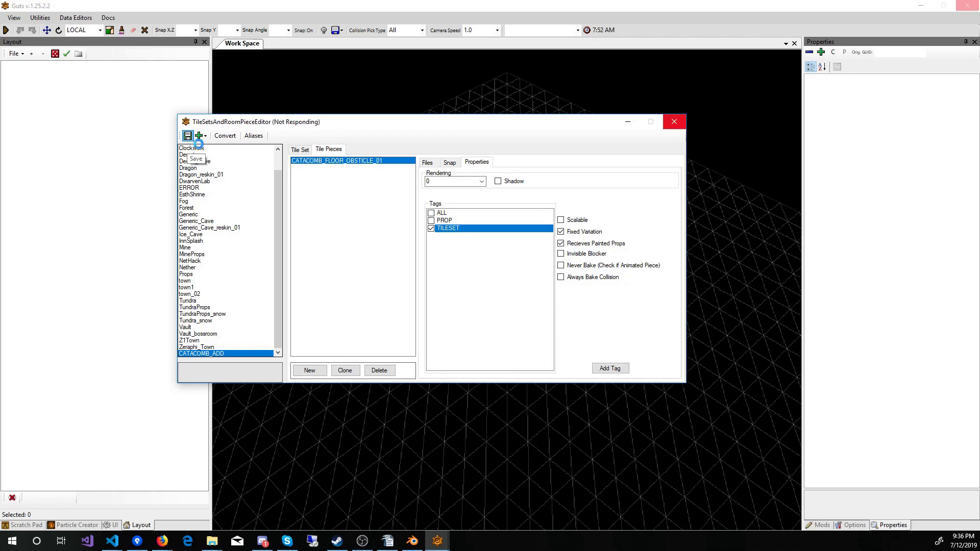
click(188, 136)
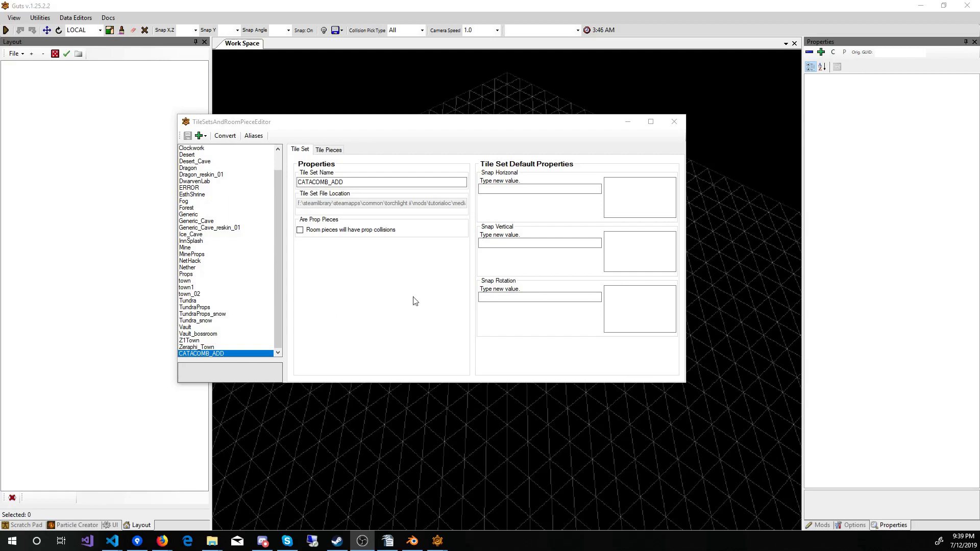
Rename the CATACOMB_ADD tile set to "Catacomb Add" and save it
click(351, 182)
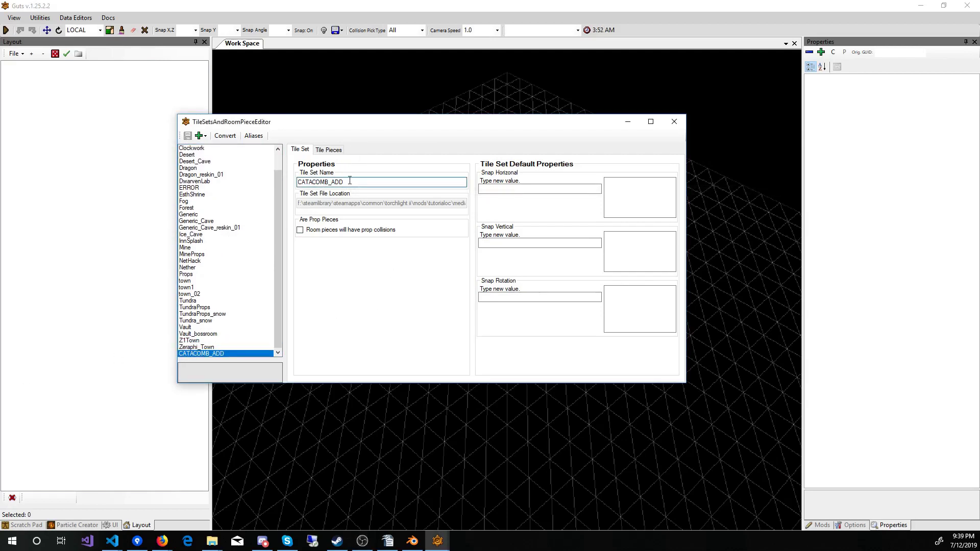
drag(350, 182, 291, 185)
text(Catacomb Add)
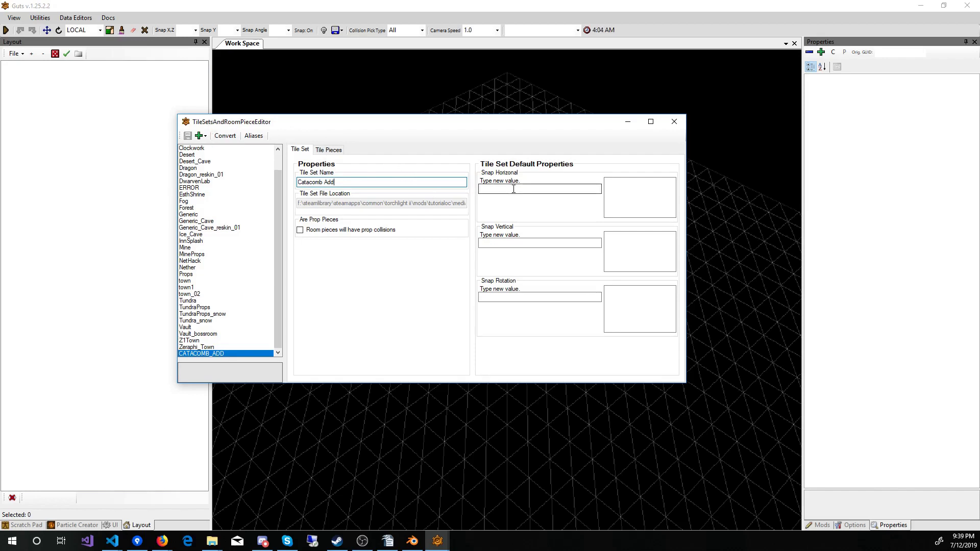
click(188, 136)
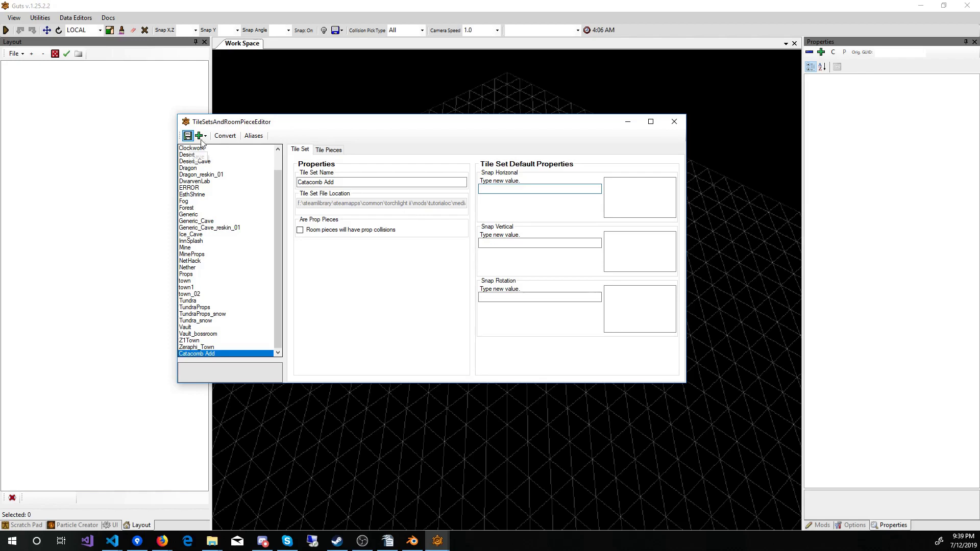
Save the Catacomb Add tile set and close the tile set editor
click(187, 136)
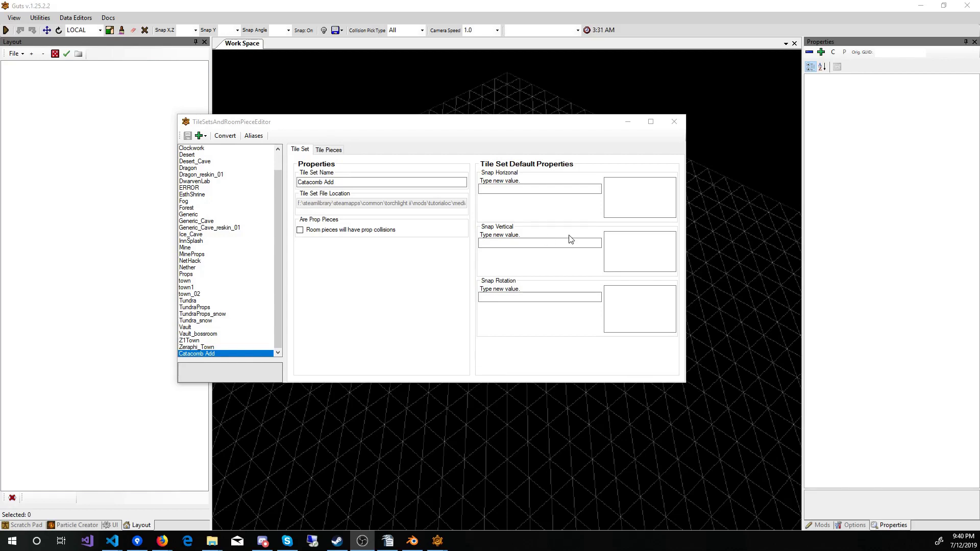
click(674, 122)
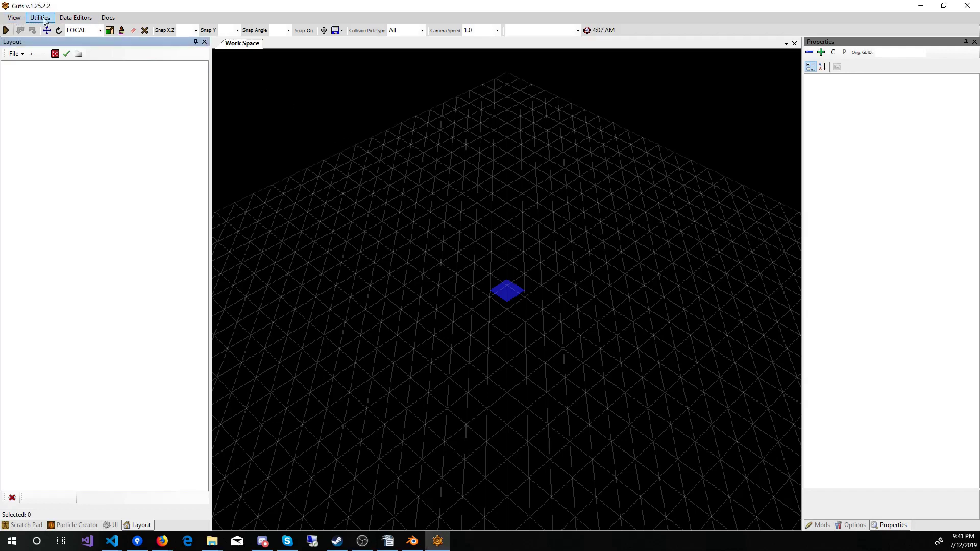
Open the Room Piece Palette and filter it to the Catacomb level set
click(10, 19)
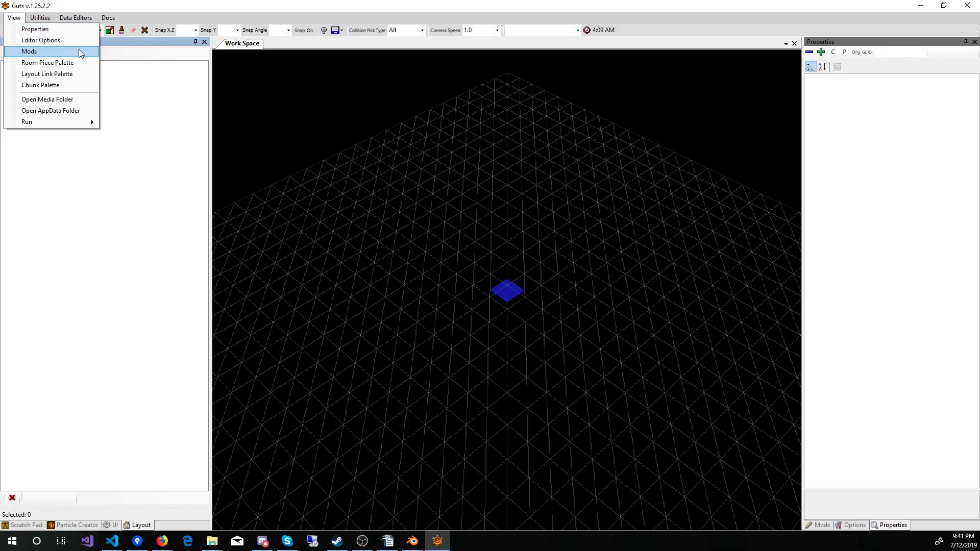
click(53, 62)
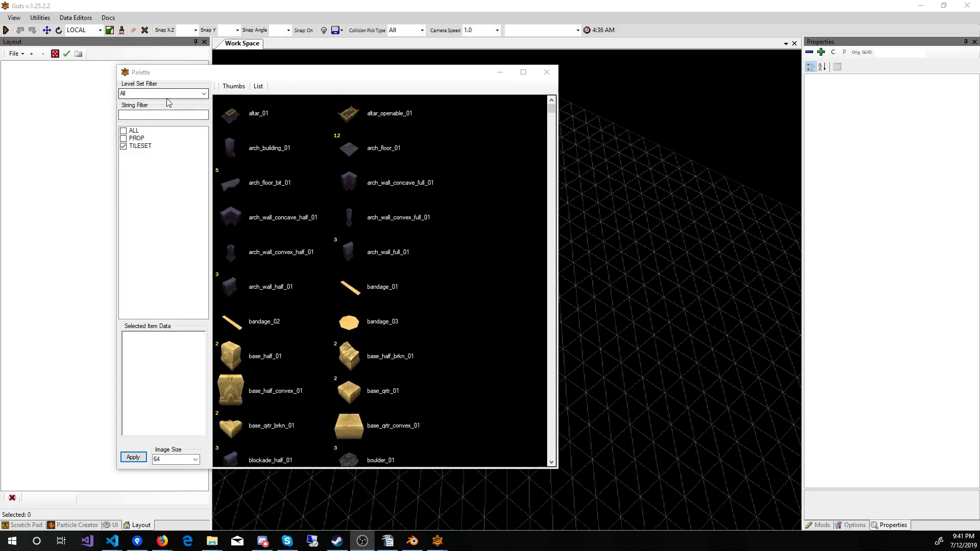
click(204, 94)
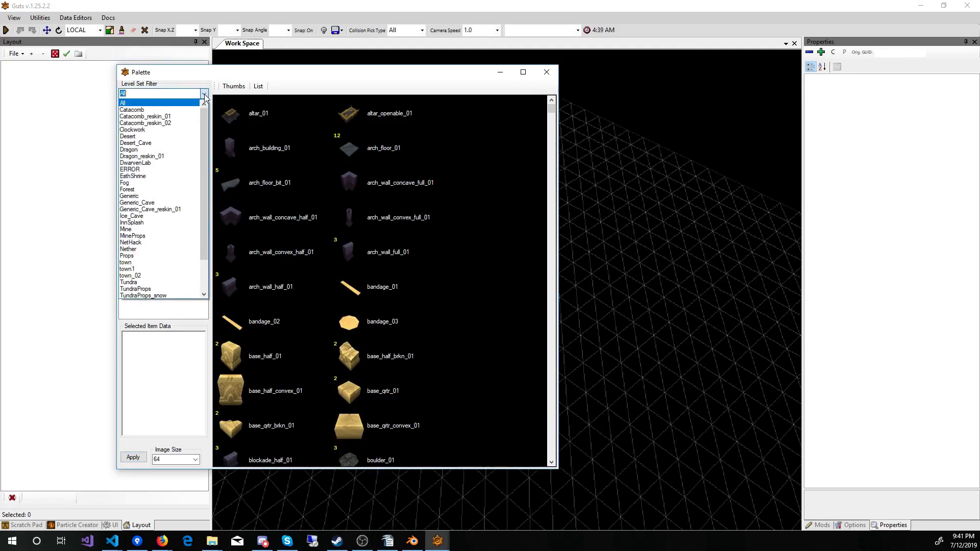
click(180, 104)
key(Down)
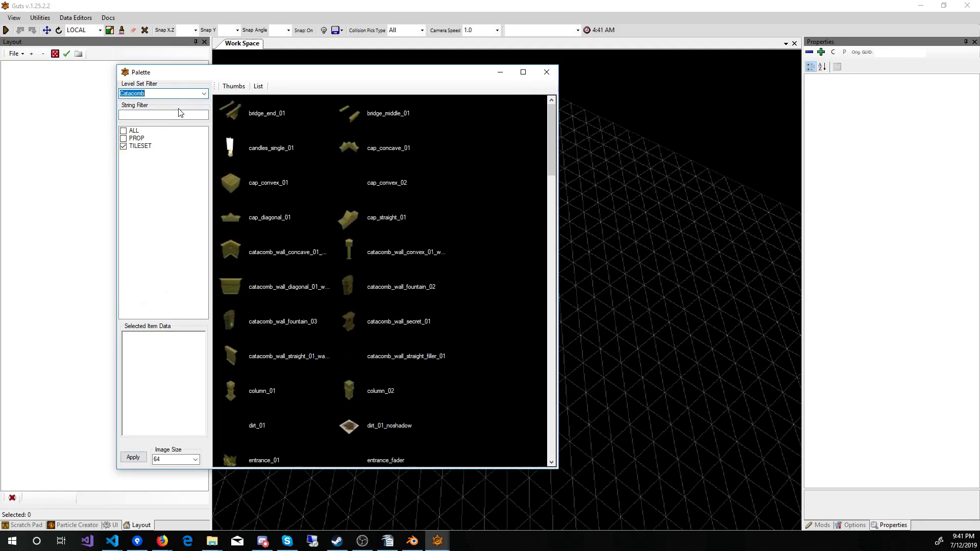
Place a floor_blank_01 piece near the grid's centre at position -1, 0, 2
scroll(380, 257, down, 3)
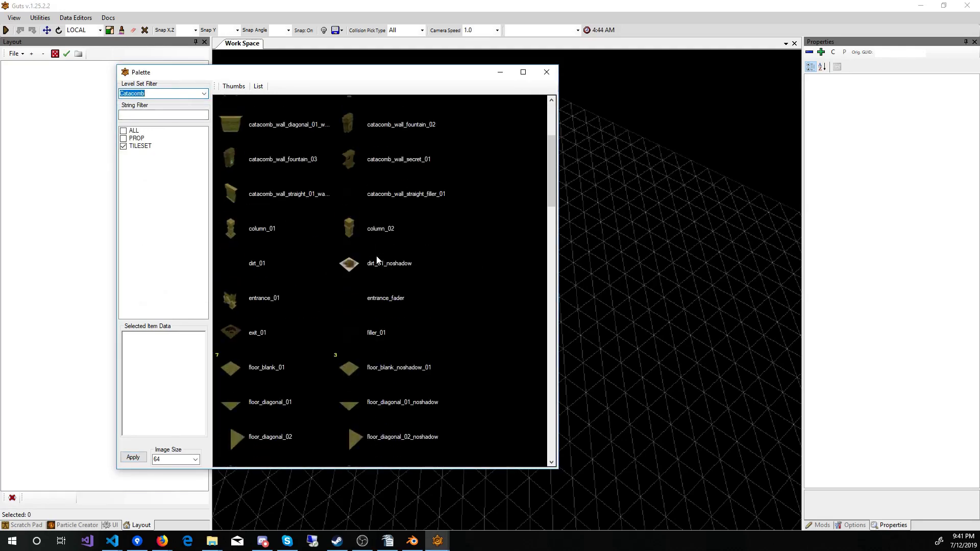
click(252, 368)
double_click(235, 369)
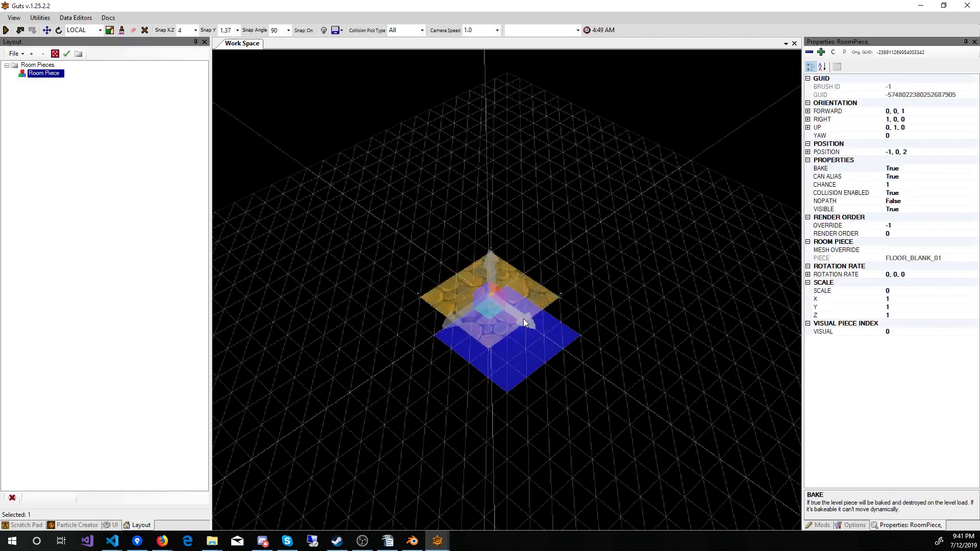
Duplicate the floor piece across the grid to fill a solid 5 by 5 square of floor tiles
mouse_move(523, 322)
mouse_down()
mouse_move(611, 408)
mouse_move(599, 369)
mouse_move(526, 317)
mouse_up()
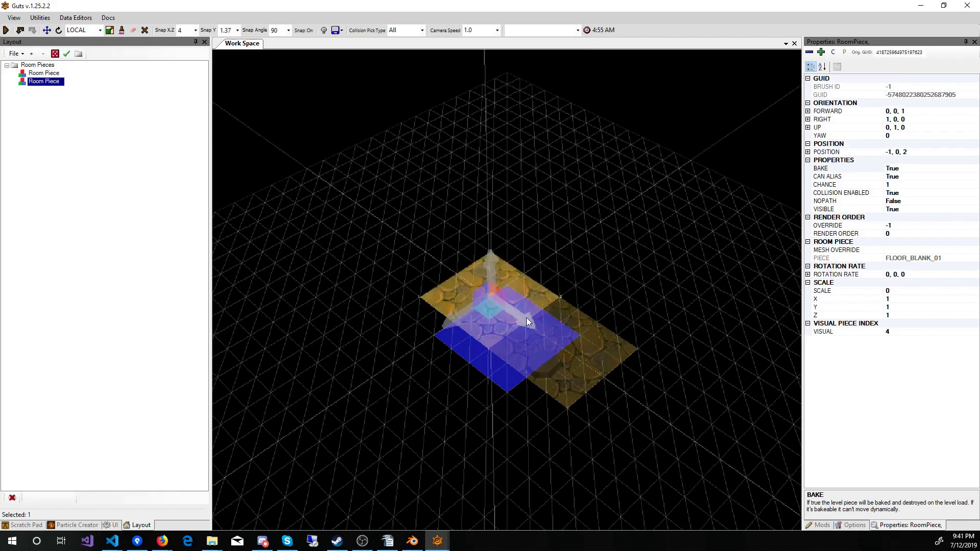
mouse_move(457, 313)
shift+mouse_down()
mouse_move(553, 262)
mouse_move(757, 384)
mouse_move(729, 263)
mouse_move(752, 280)
mouse_move(670, 237)
shift+mouse_up()
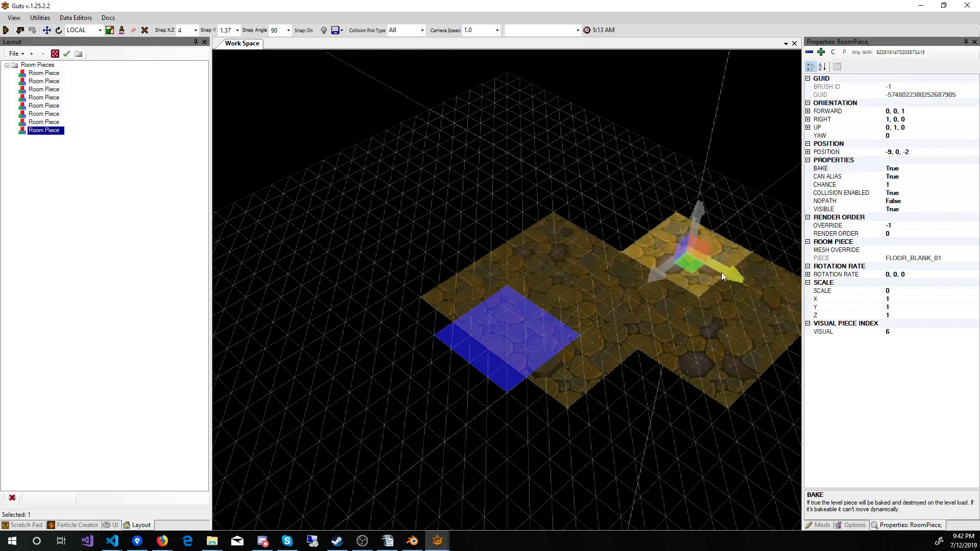
mouse_move(721, 273)
shift+mouse_down()
mouse_move(666, 238)
mouse_move(679, 240)
mouse_move(588, 205)
mouse_move(505, 193)
mouse_move(469, 236)
mouse_move(339, 299)
mouse_move(324, 316)
mouse_move(342, 312)
mouse_move(260, 341)
shift+mouse_up()
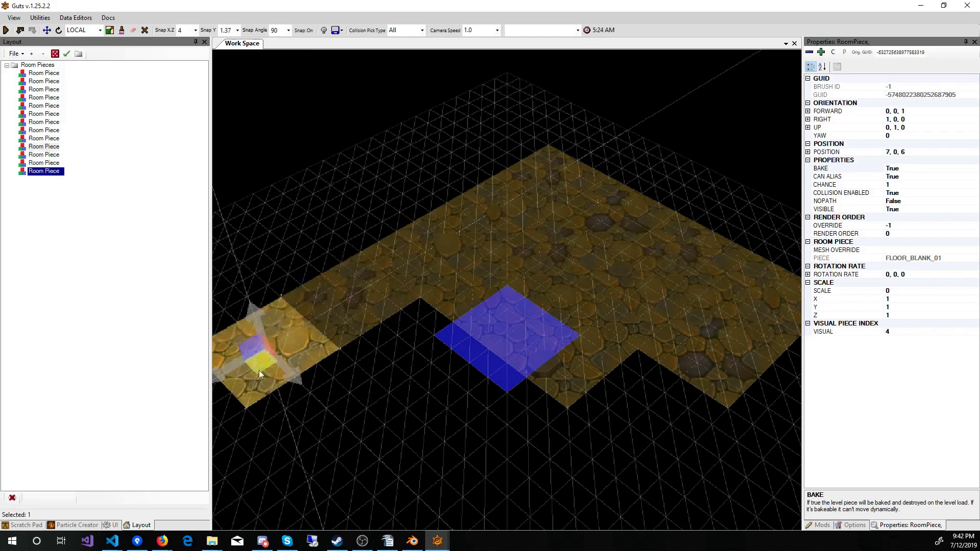
mouse_move(293, 373)
shift+mouse_down()
mouse_move(332, 449)
mouse_move(368, 466)
shift+mouse_up()
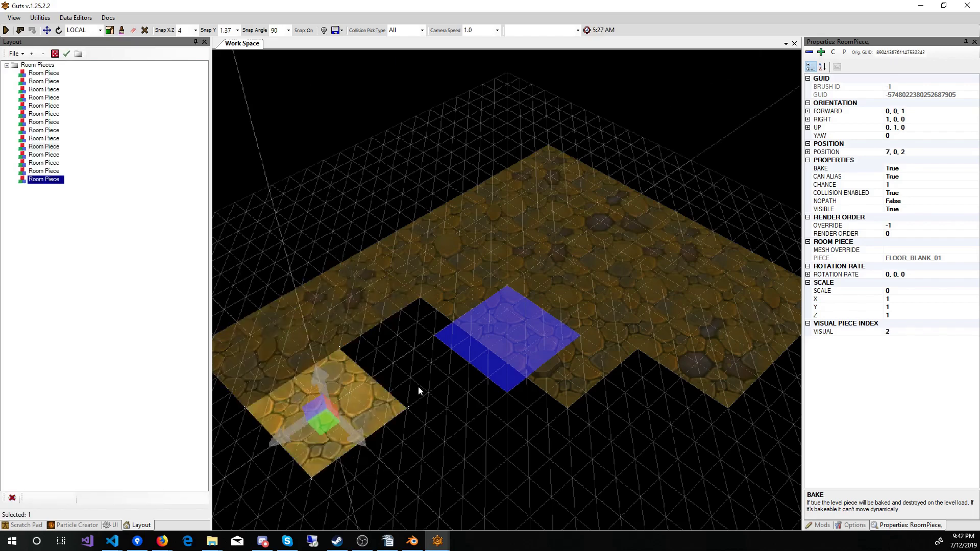
mouse_move(291, 434)
shift+mouse_down()
mouse_move(394, 370)
mouse_move(458, 379)
mouse_move(528, 467)
shift+mouse_up()
scroll(545, 427, down, 5)
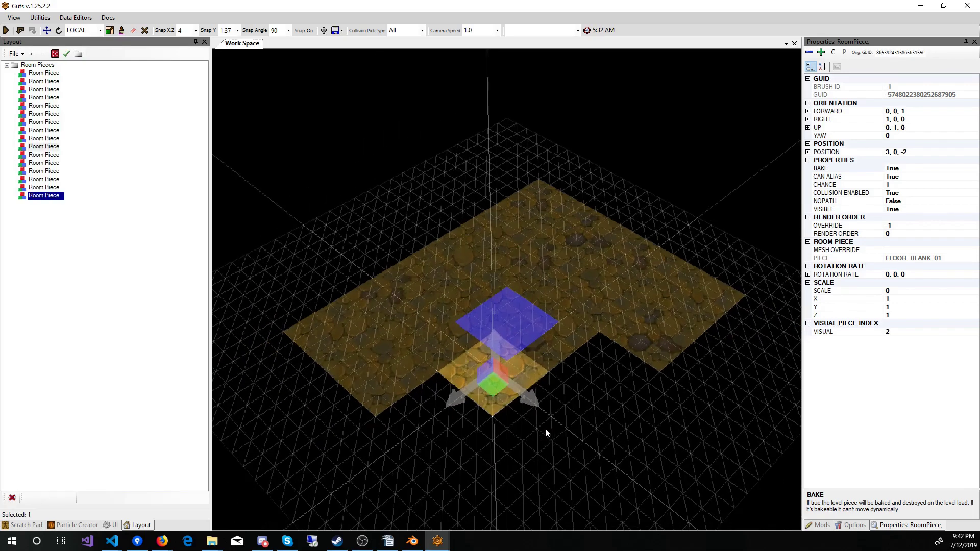
mouse_move(547, 369)
shift+mouse_down()
mouse_move(596, 423)
mouse_move(549, 365)
mouse_move(608, 364)
mouse_move(657, 399)
mouse_move(644, 410)
shift+mouse_up()
shift+drag(584, 403, 653, 334)
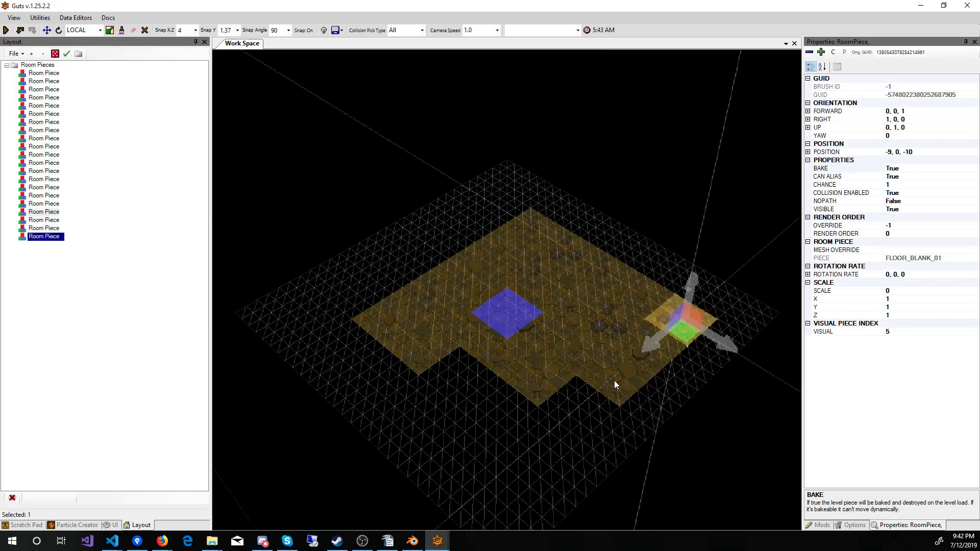
shift+drag(614, 384, 511, 457)
mouse_move(582, 459)
shift+mouse_down()
mouse_move(516, 425)
mouse_move(498, 403)
shift+mouse_up()
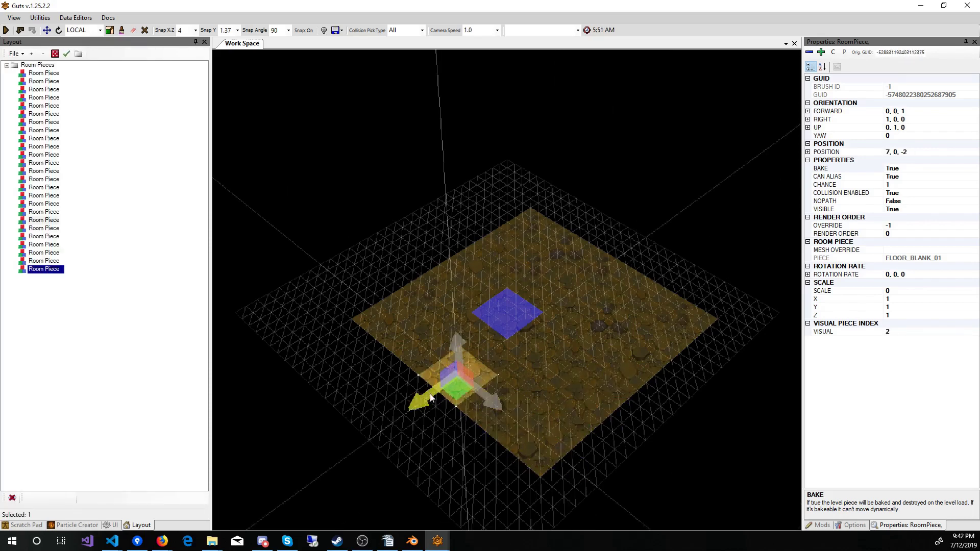
Replace the floor tile at -5, 0, -2 with the CATACOMB_FLOOR_OBSTICLE_01 piece from the Catacomb Add level set
click(418, 319)
click(429, 327)
click(449, 318)
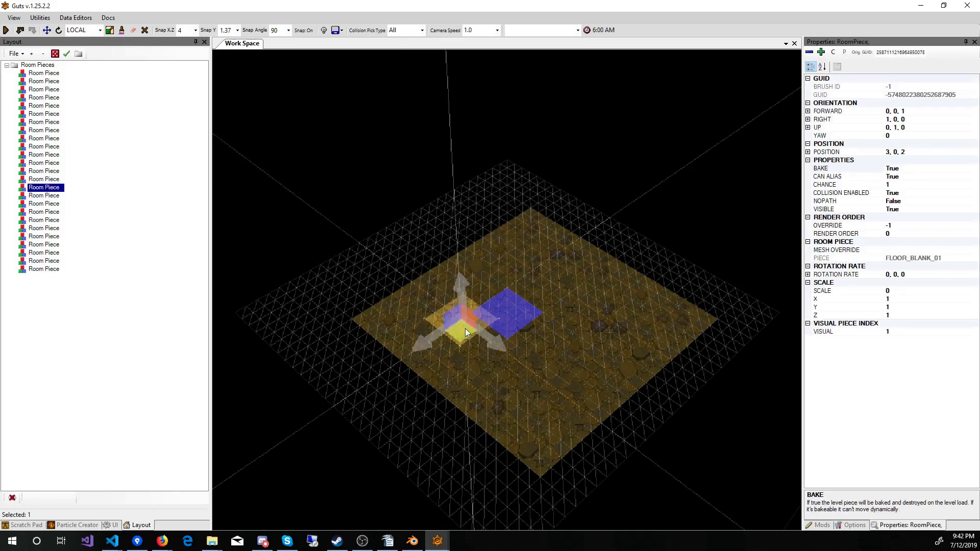
click(528, 255)
click(563, 281)
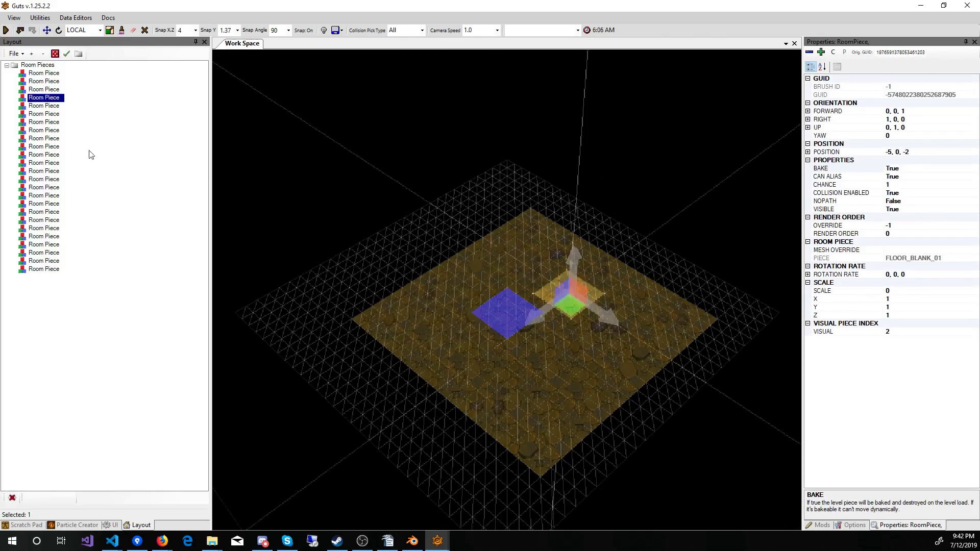
mouse_move(438, 540)
click(484, 493)
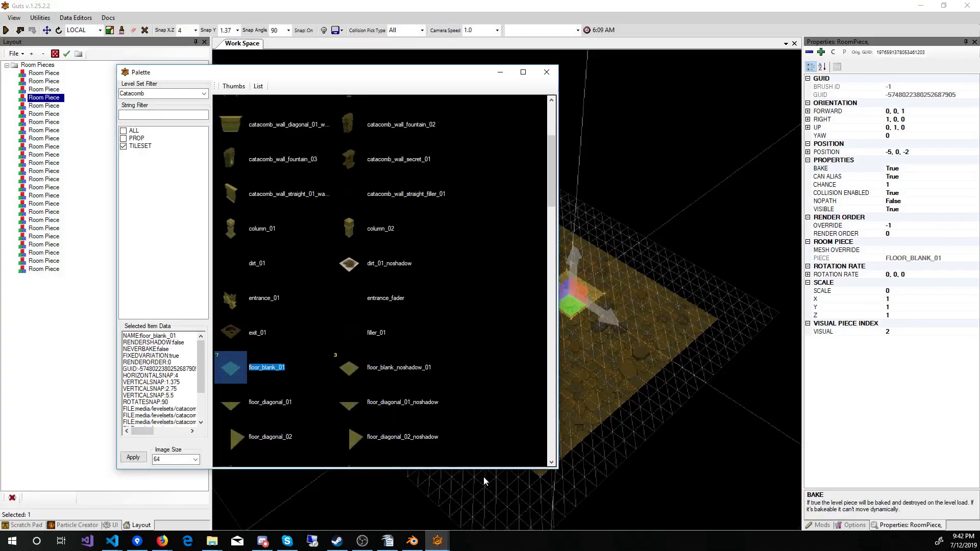
click(204, 94)
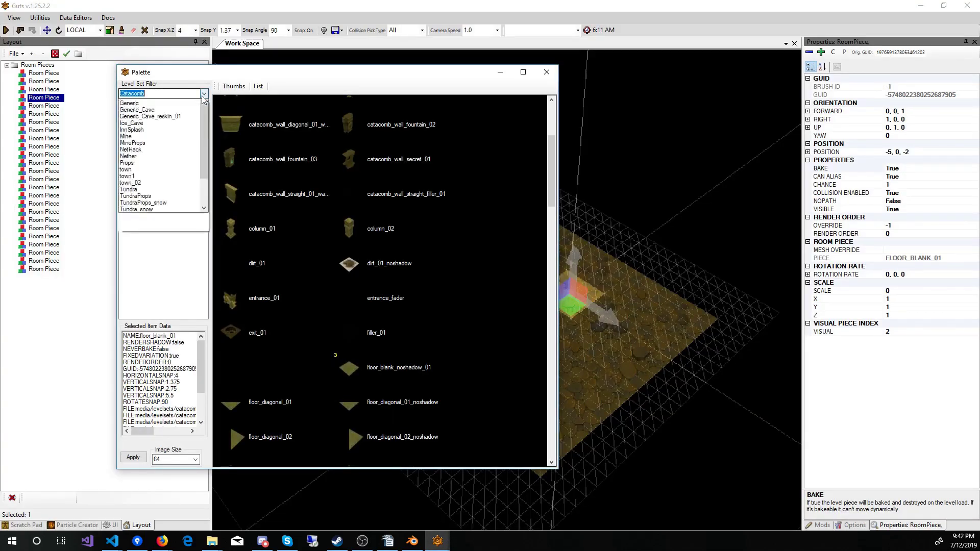
click(161, 296)
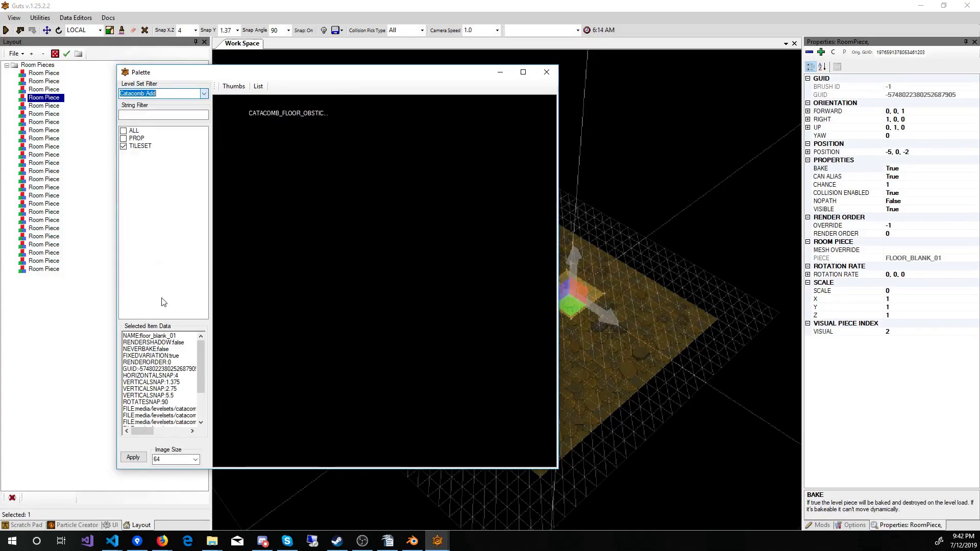
double_click(274, 114)
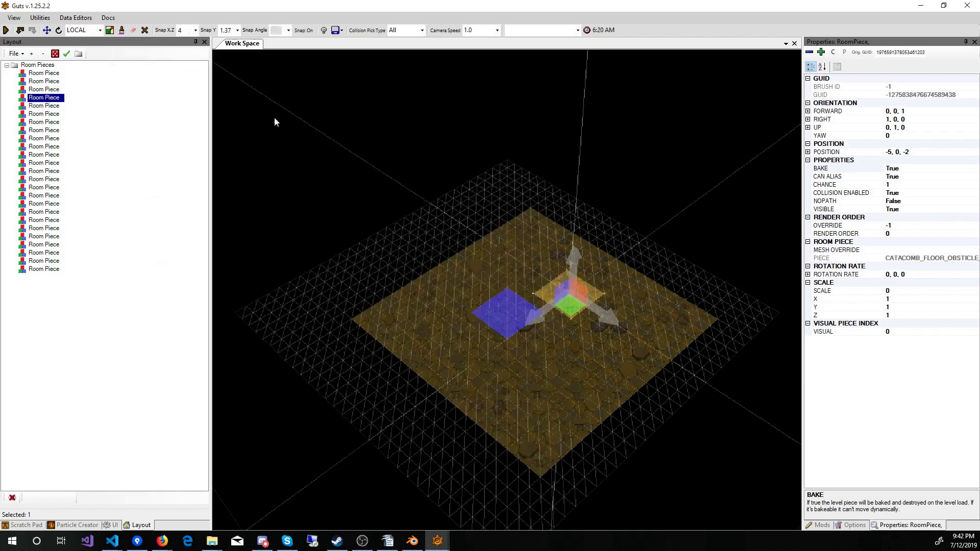
Playtest the layout in game mode, attacking the zombie and walking the character around the obstacle piece
scroll(512, 225, up, 8)
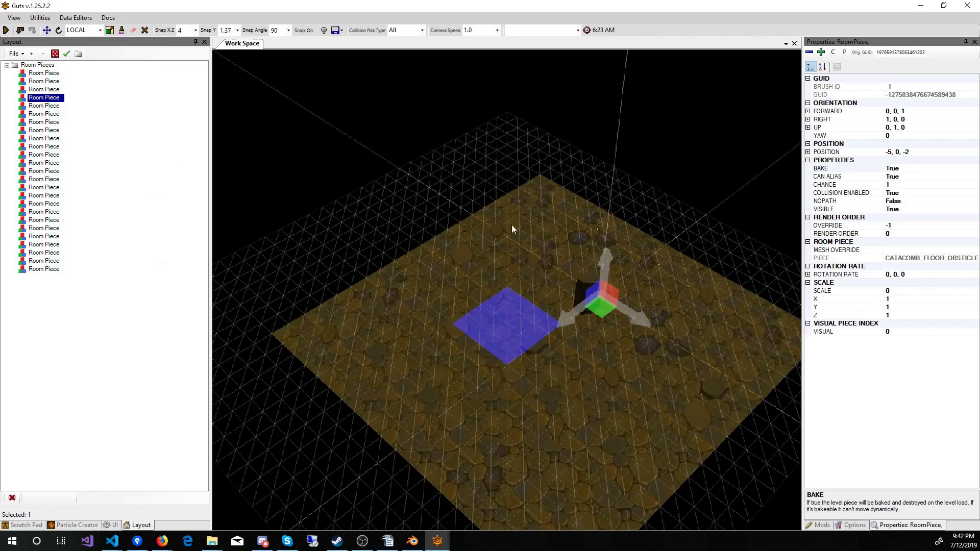
scroll(602, 271, down, 3)
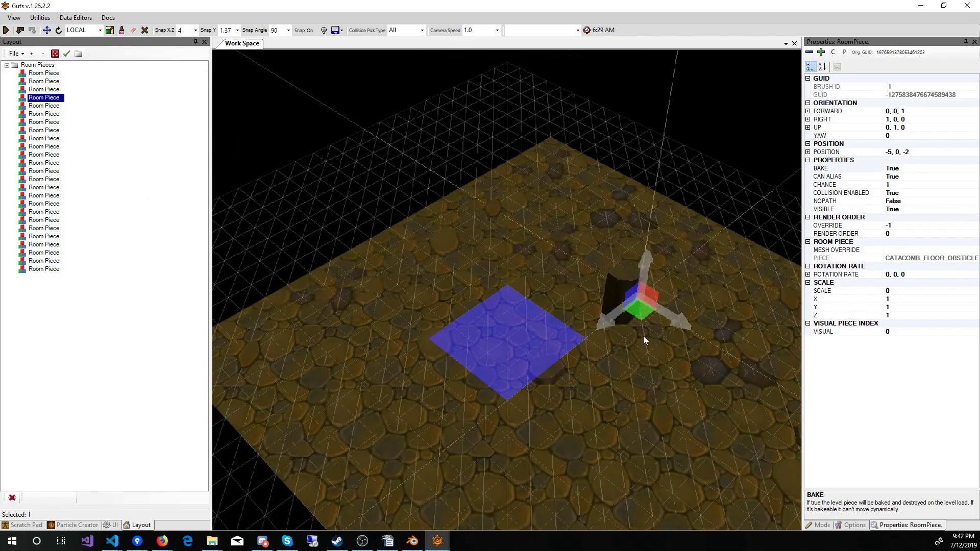
scroll(437, 250, down, 5)
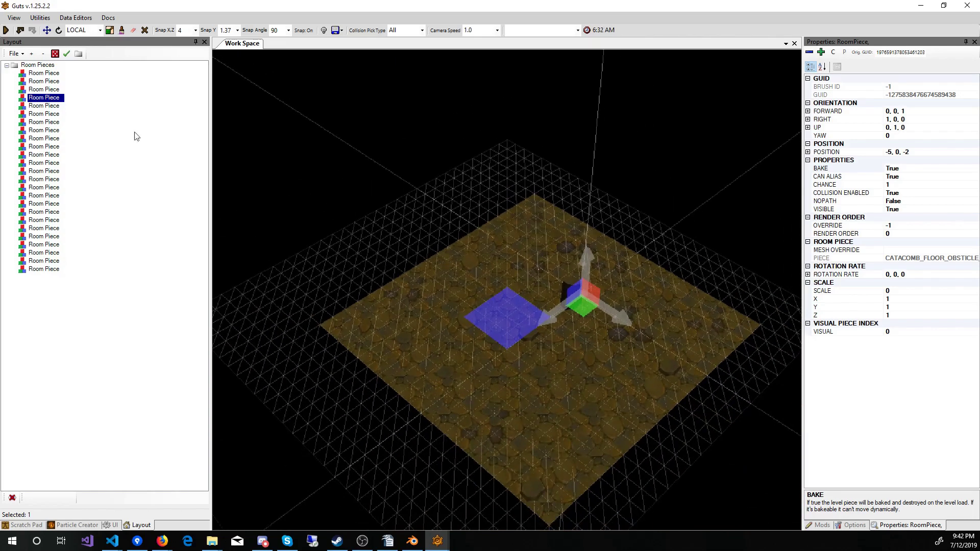
click(7, 31)
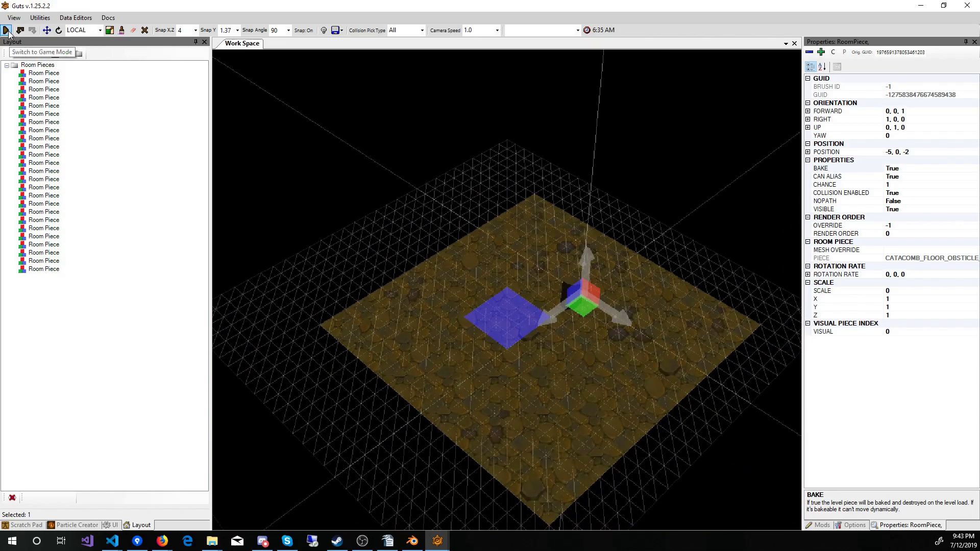
click(6, 31)
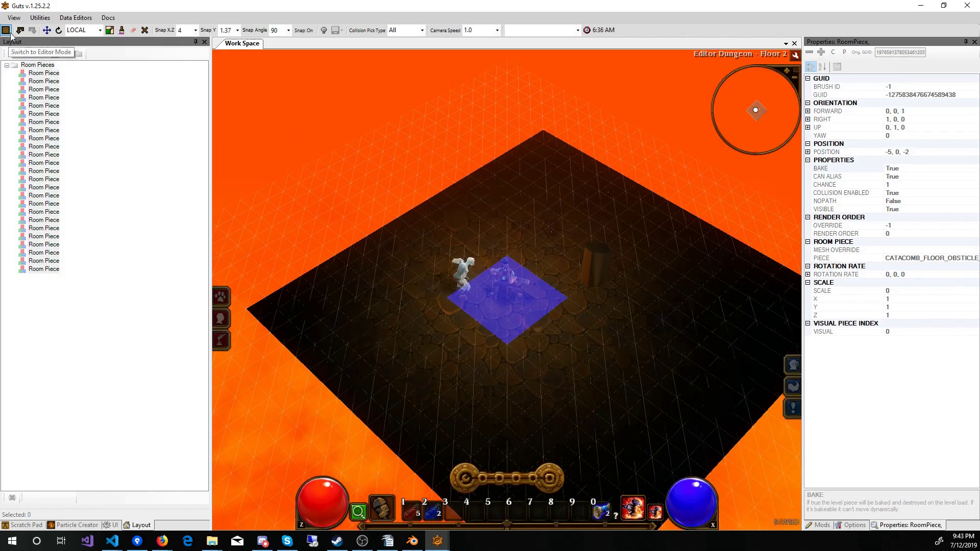
click(461, 281)
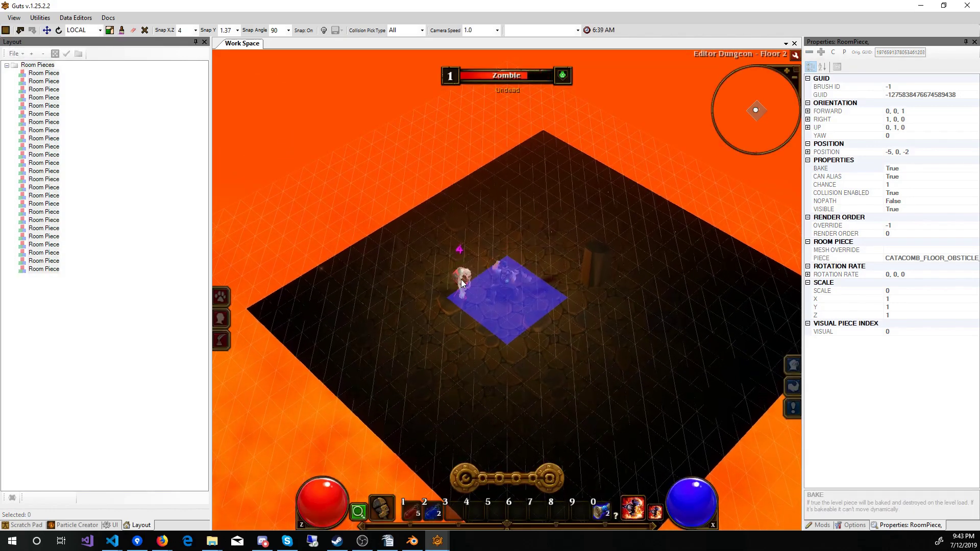
mouse_move(466, 280)
mouse_down()
mouse_move(577, 333)
mouse_move(555, 280)
mouse_move(463, 263)
mouse_move(488, 314)
mouse_move(544, 276)
mouse_move(466, 299)
mouse_move(542, 291)
mouse_move(478, 319)
mouse_move(505, 285)
mouse_move(492, 339)
mouse_move(510, 272)
mouse_move(531, 335)
mouse_move(488, 296)
mouse_move(551, 333)
mouse_move(466, 275)
mouse_move(566, 323)
mouse_move(525, 283)
mouse_up()
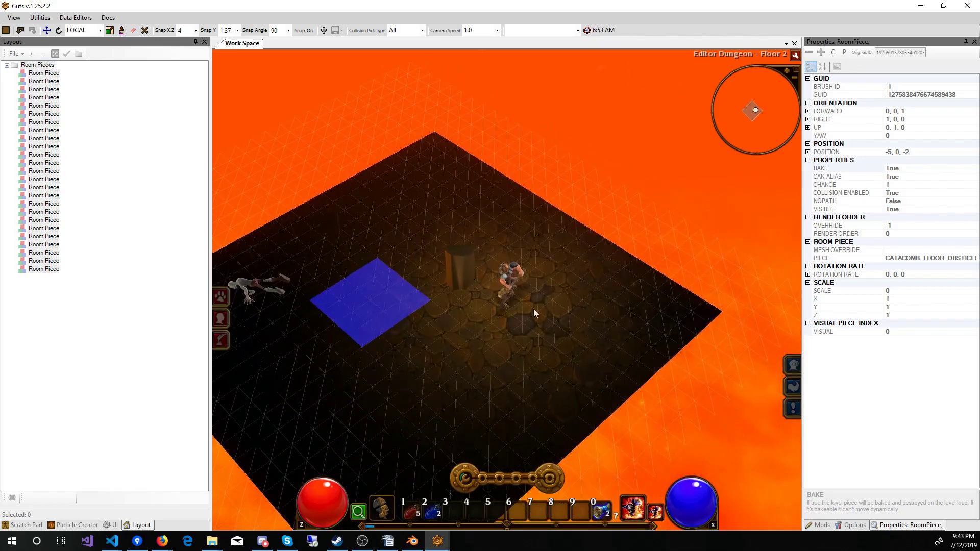
mouse_move(528, 336)
mouse_down()
mouse_move(500, 323)
mouse_move(457, 255)
mouse_move(526, 244)
mouse_move(542, 344)
mouse_move(482, 327)
mouse_move(541, 337)
mouse_move(502, 333)
mouse_move(476, 258)
mouse_move(486, 259)
mouse_move(537, 331)
mouse_move(457, 304)
mouse_move(551, 319)
mouse_move(486, 280)
mouse_move(560, 300)
mouse_move(452, 295)
mouse_move(545, 283)
mouse_move(488, 315)
mouse_up()
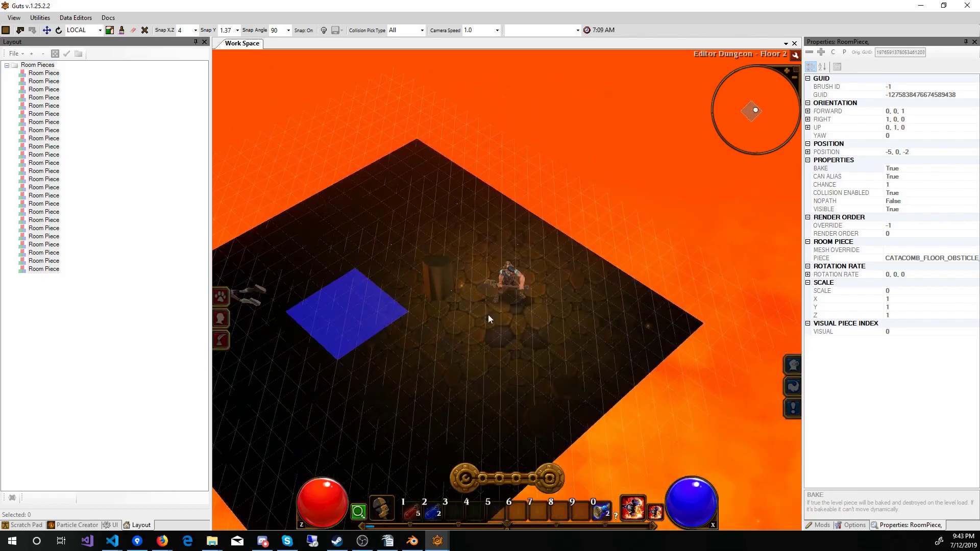
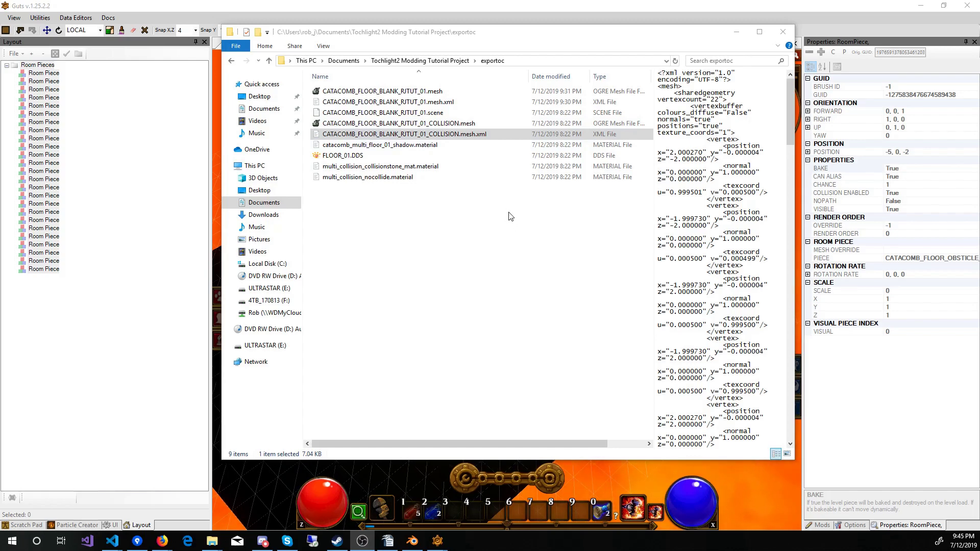
Return the layout to editor mode and cancel closing the program with unsaved layout changes
click(6, 34)
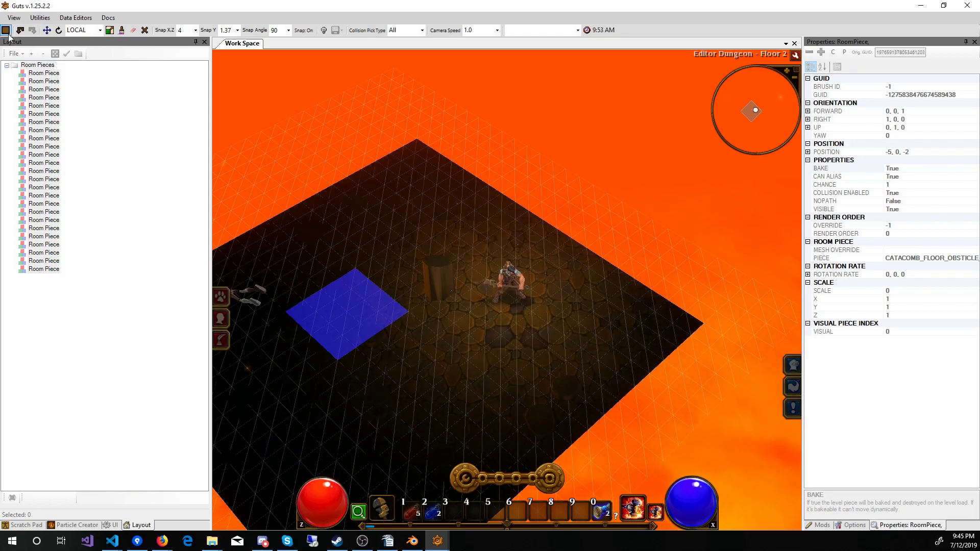
click(6, 30)
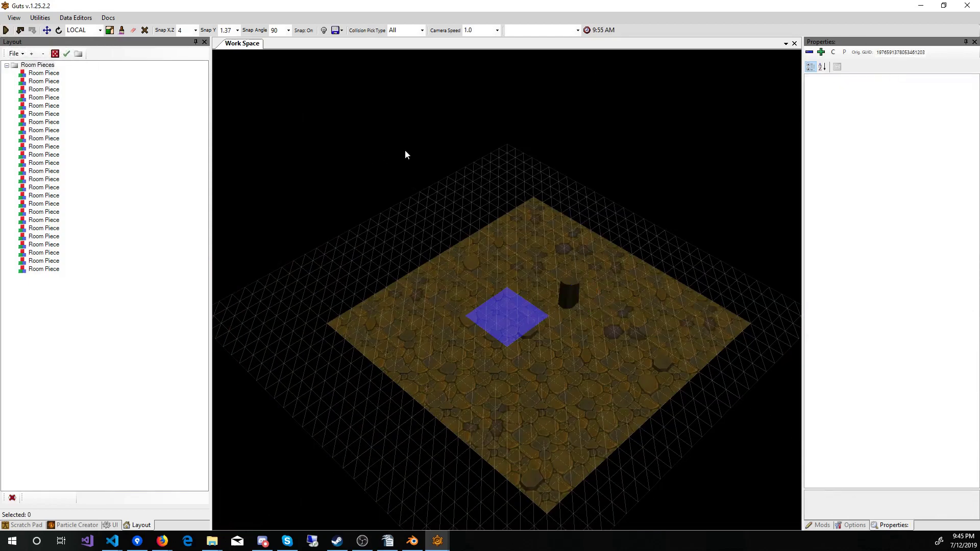
click(967, 5)
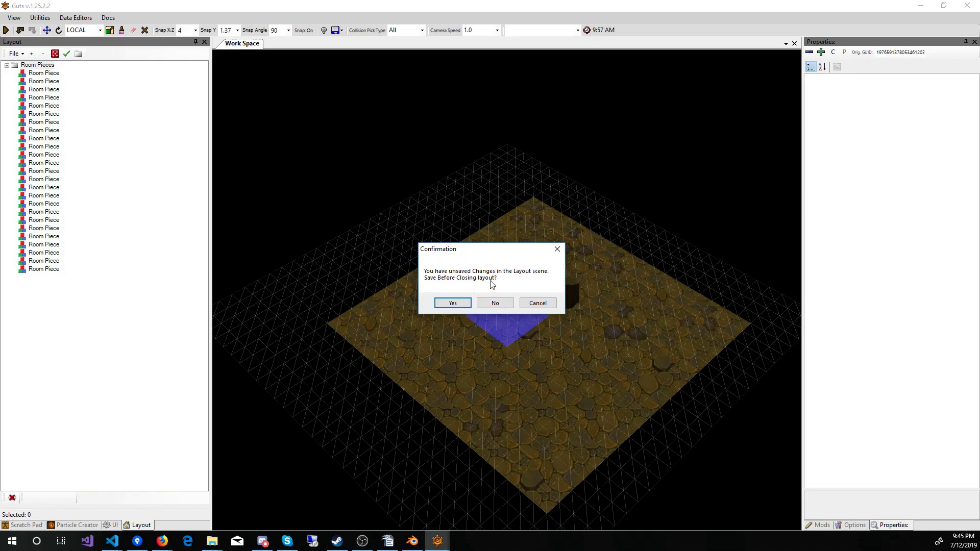
click(541, 305)
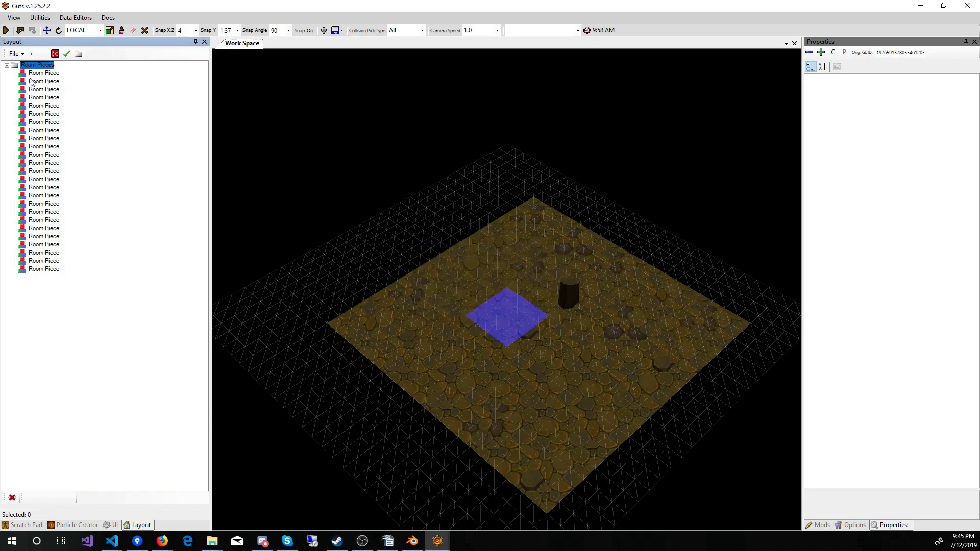
Save the layout as TestFloor in the TutorialOC mod's LEVELSETS folder and close the editor
click(12, 53)
click(11, 53)
click(17, 55)
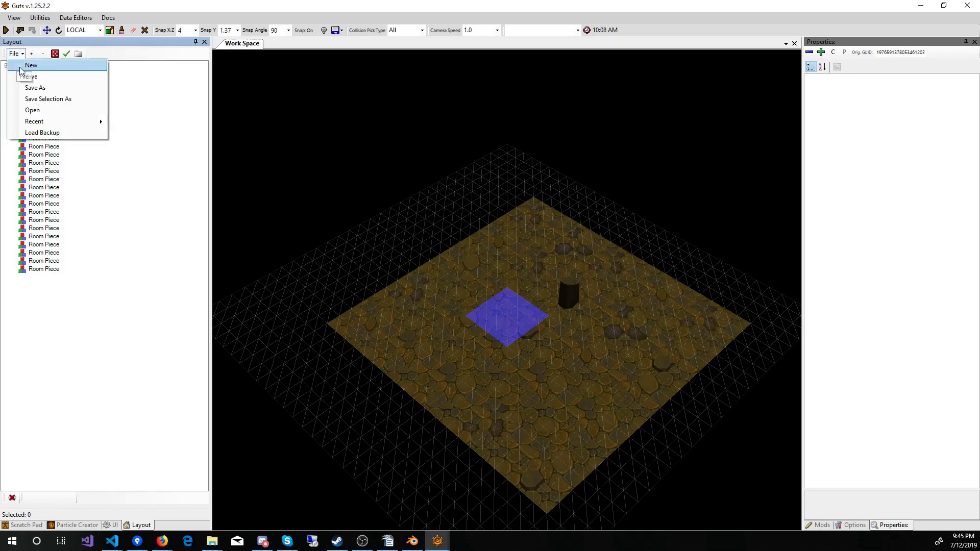
click(27, 78)
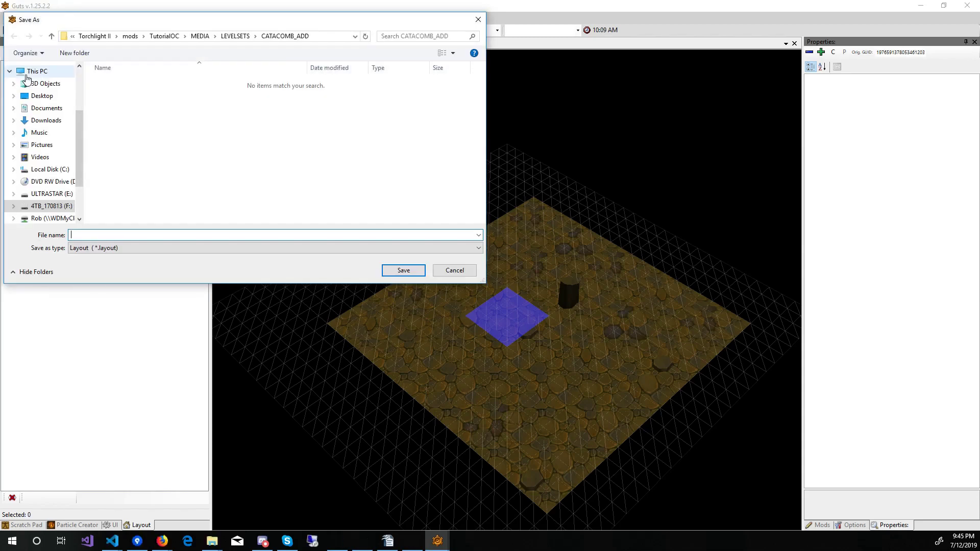
click(235, 36)
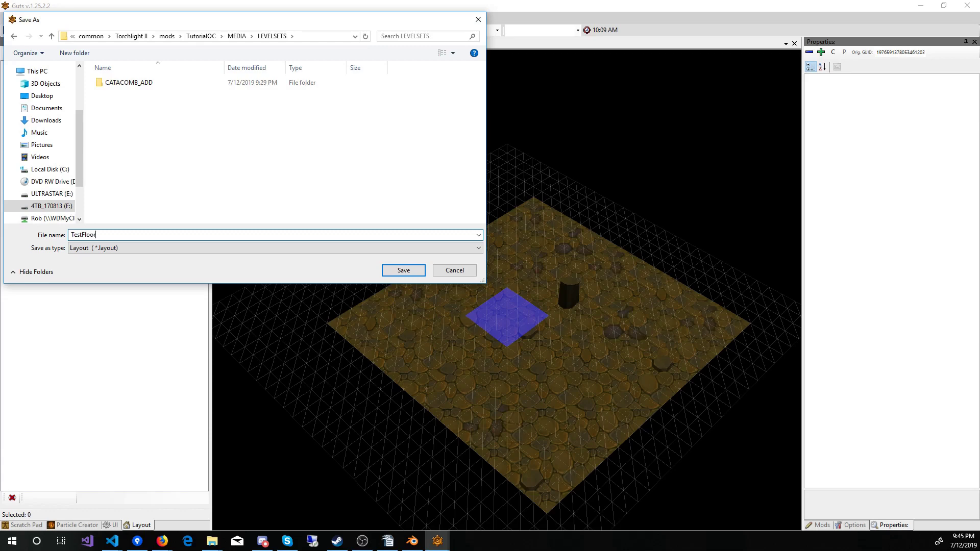
key(Return)
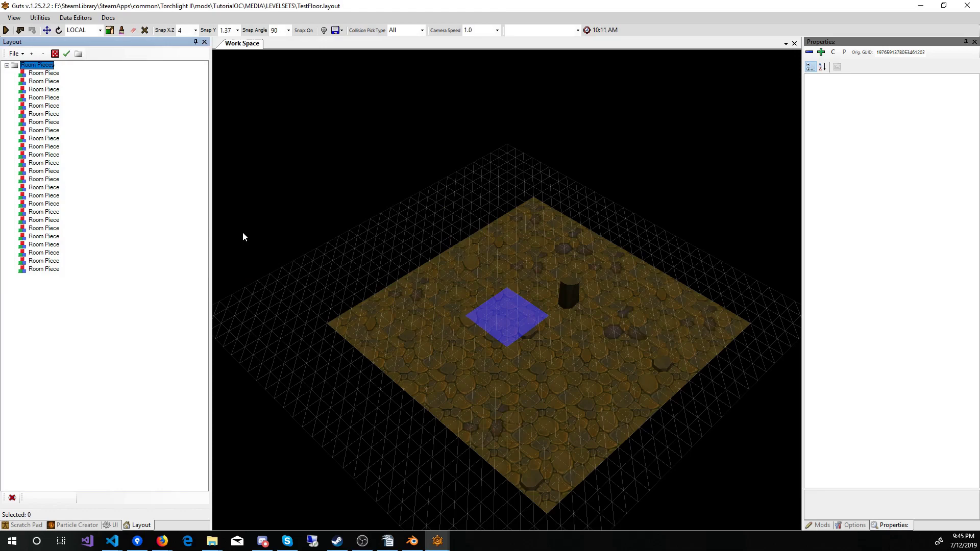
click(967, 6)
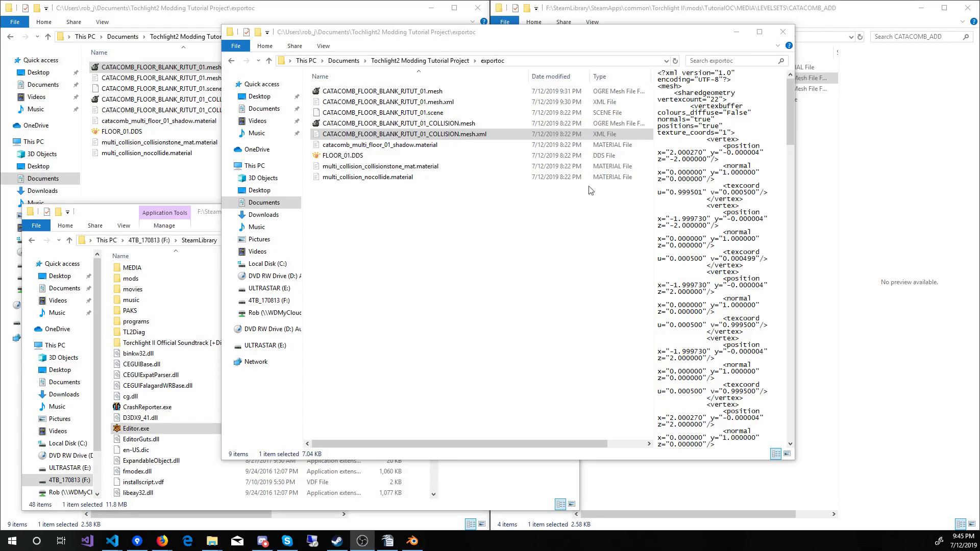
Open CATACOMB_FLOOR_BLANK_RJTUT_01_COLLISION.mesh.xml in Visual Studio Code and collapse its sharedgeometry block
right_click(288, 134)
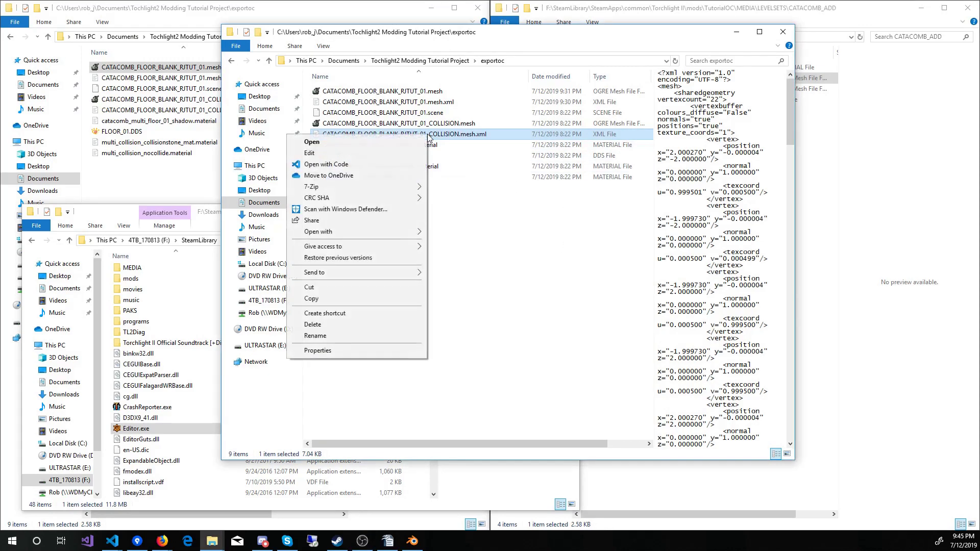
click(377, 163)
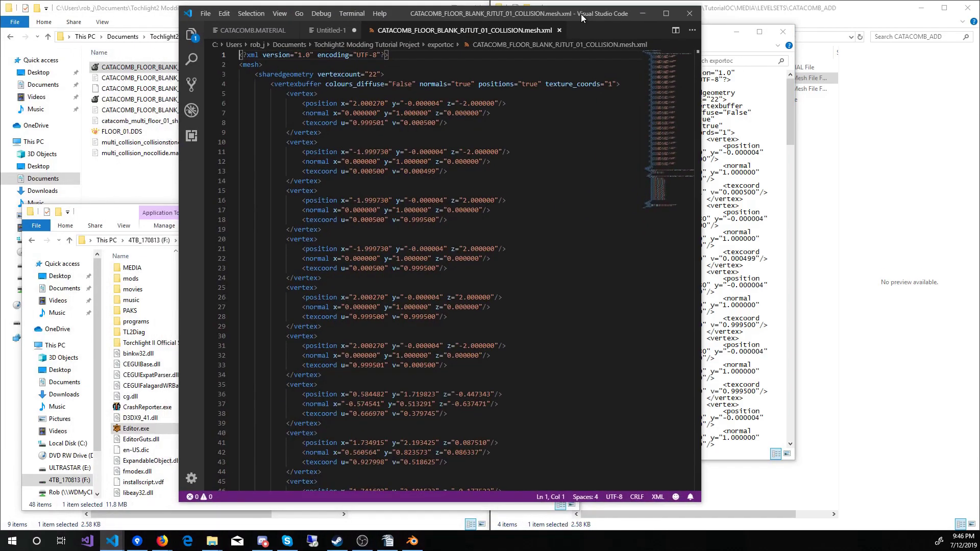
drag(581, 14, 577, 22)
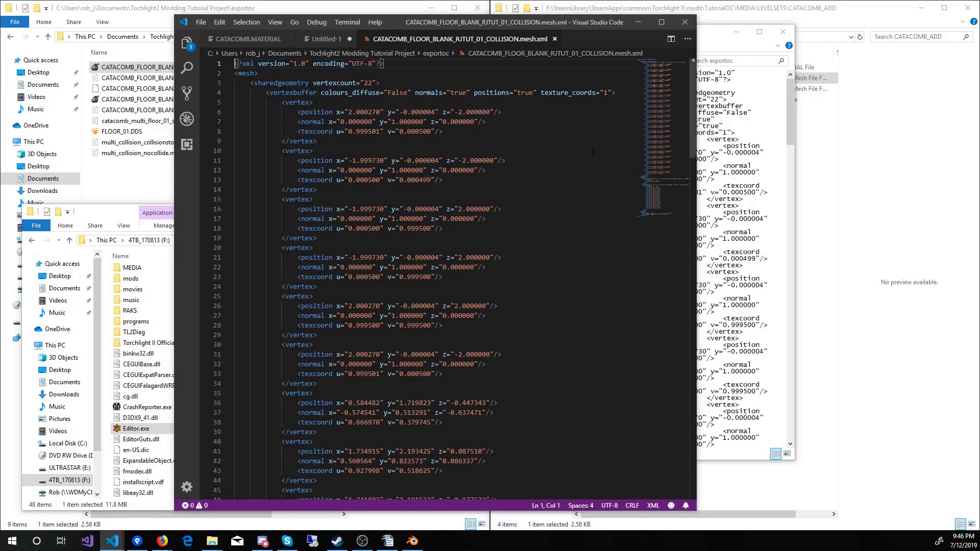
click(229, 86)
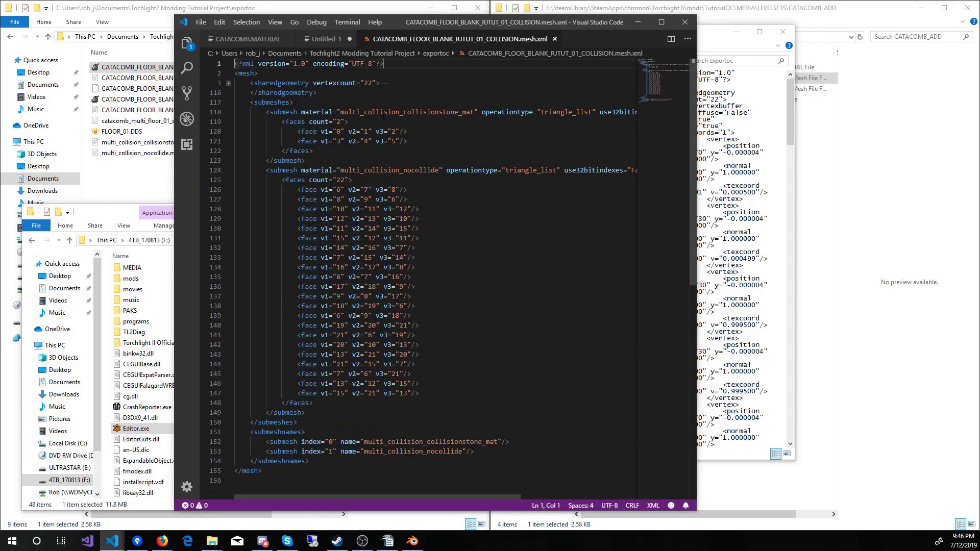
Rename the two submesh materials to multi_collision/collisionstone_mat and multi_collision/nocollide
click(403, 113)
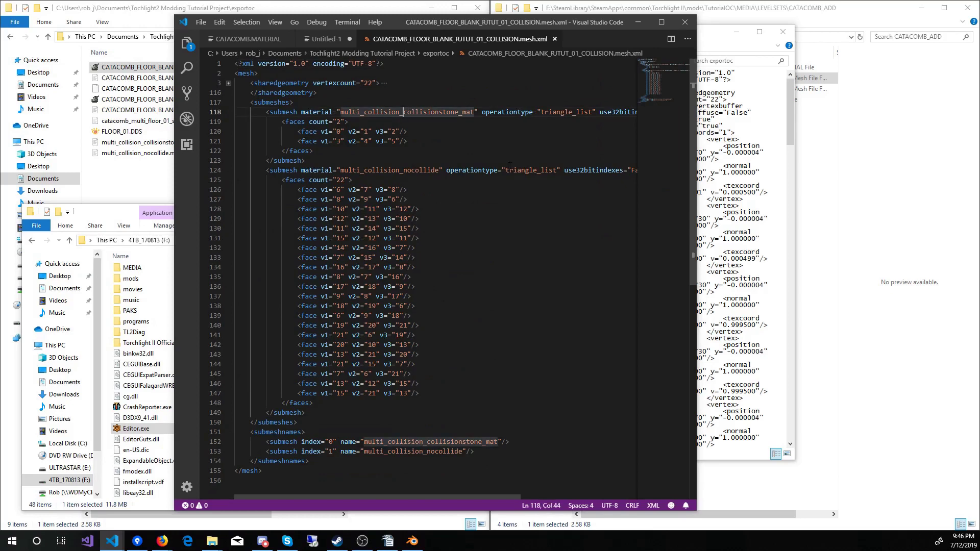
key(BackSpace)
text(/)
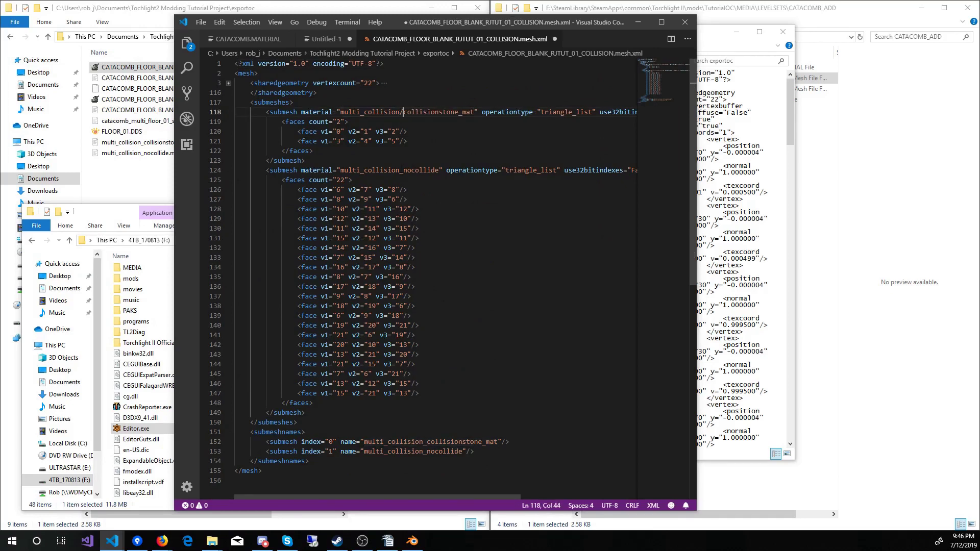
key(BackSpace)
text(/)
Delete the whole submeshnames block from the collision mesh XML and save the file
click(316, 422)
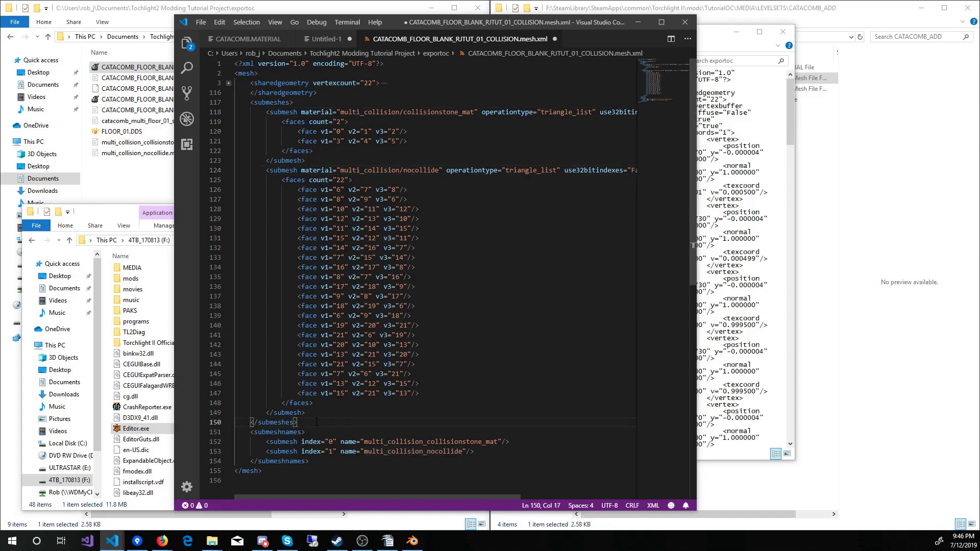
key(Right)
key(shift+Down)
key(shift+Down)
key(shift+Down)
key(shift+Down)
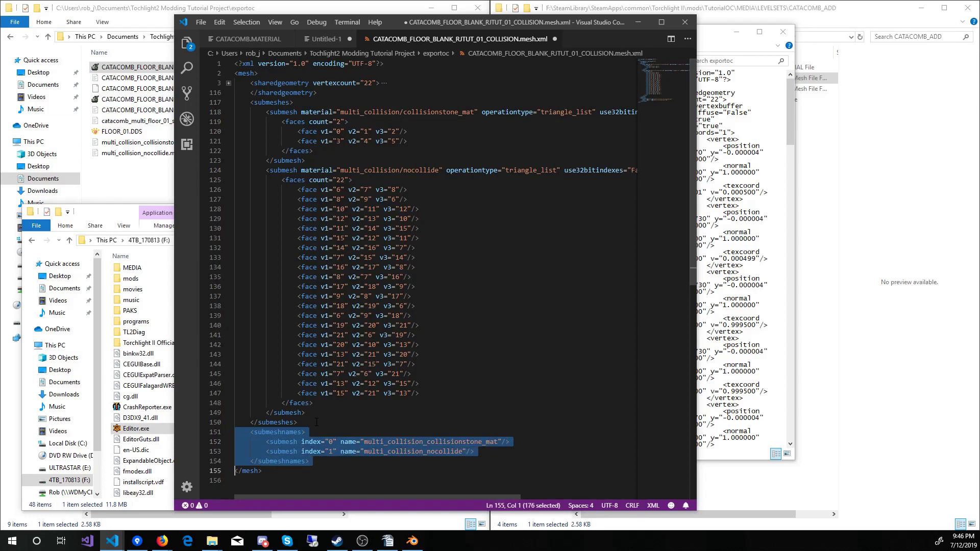
key(Delete)
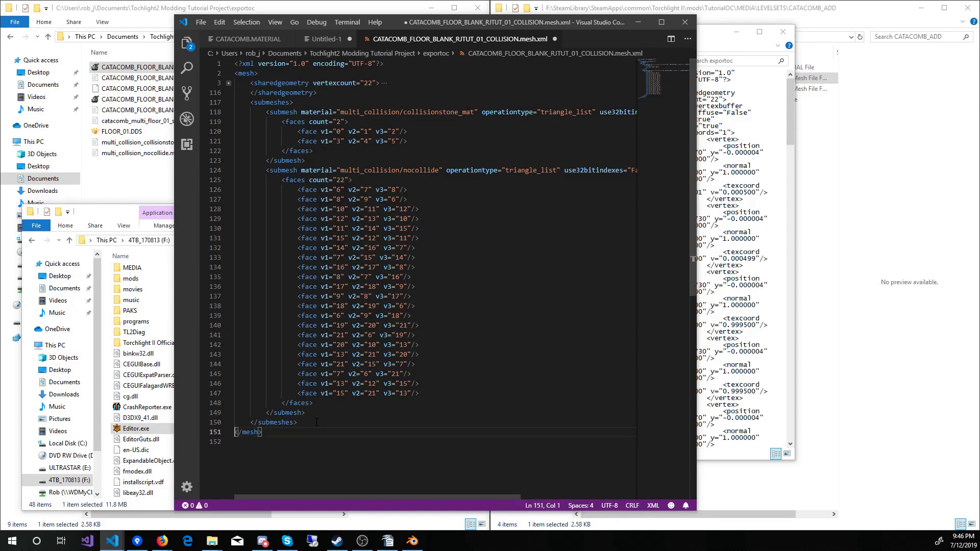
key(alt+f)
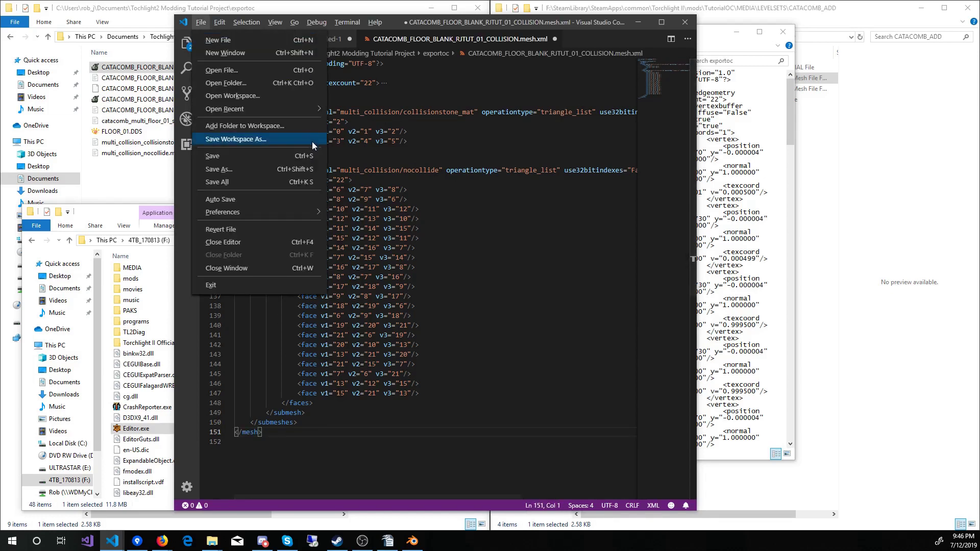
key(s)
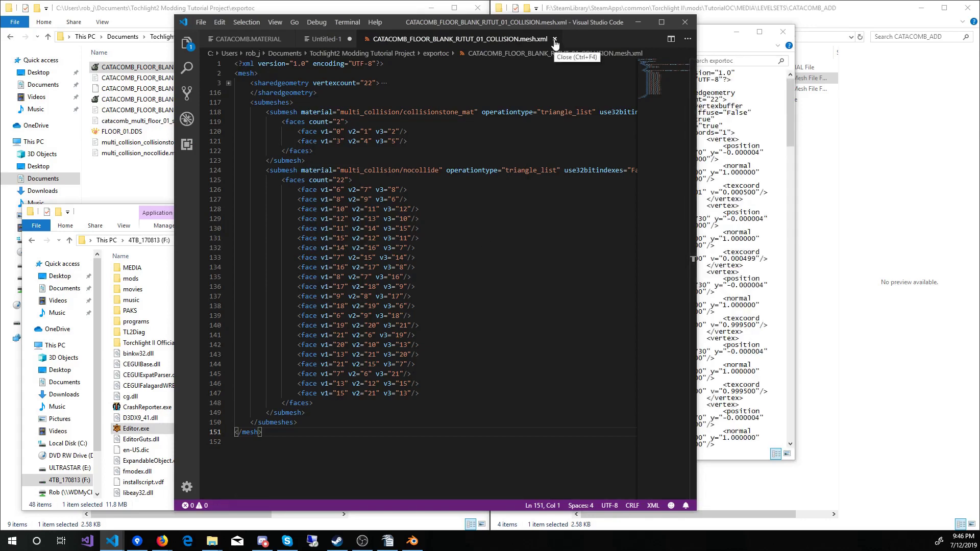
Convert the edited collision mesh XML into a mesh file with the OgreXMLConverter shortcut
click(639, 22)
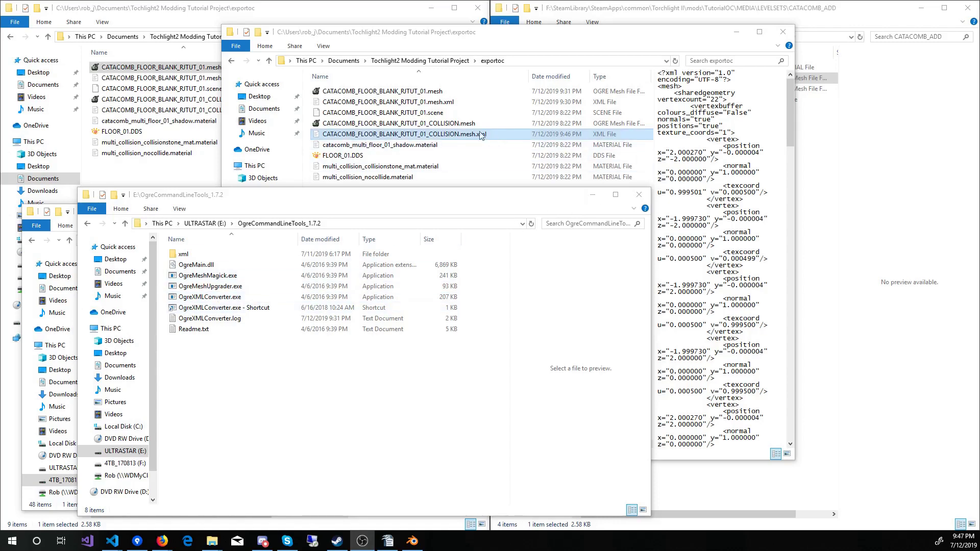
drag(466, 138, 280, 308)
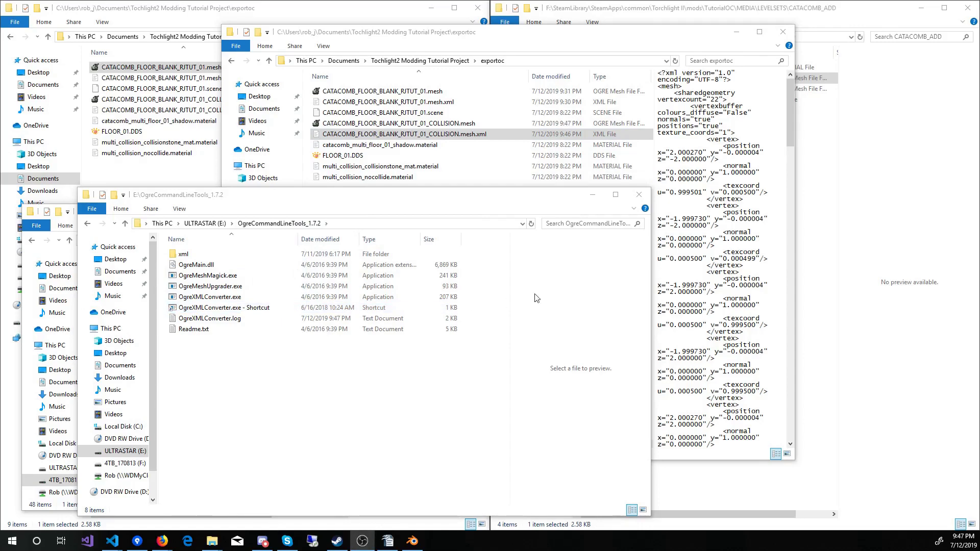
Check the material names of the converted collision mesh in Ogre Meshy, then close the viewer
click(444, 124)
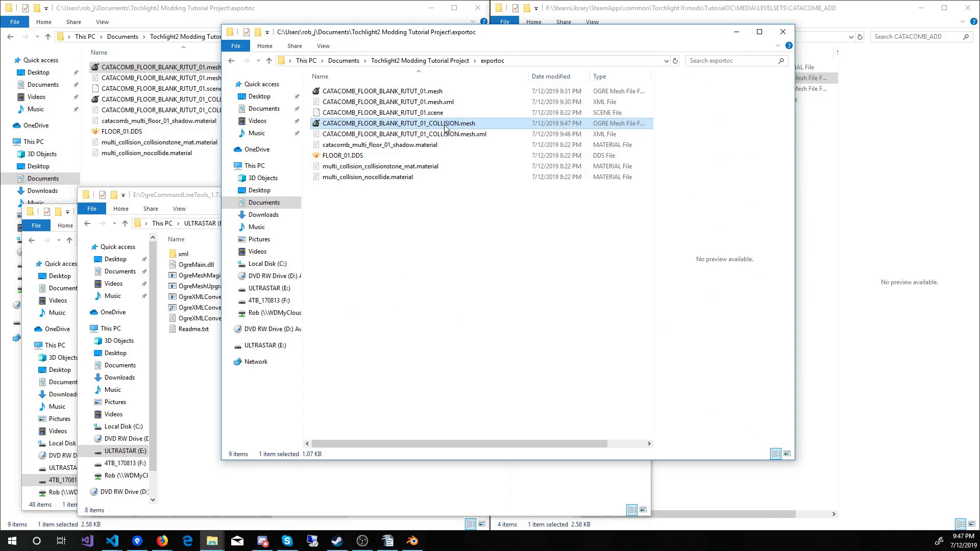
double_click(445, 124)
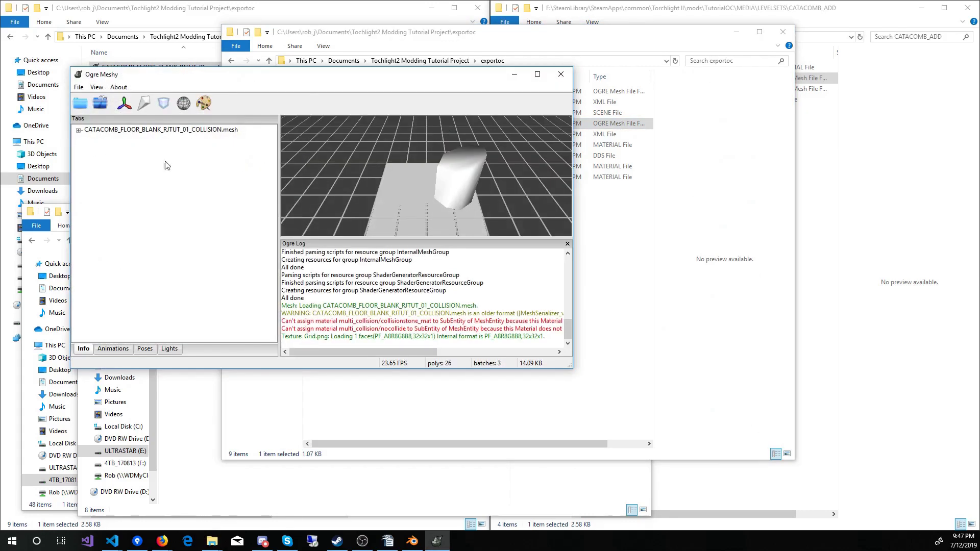
click(79, 131)
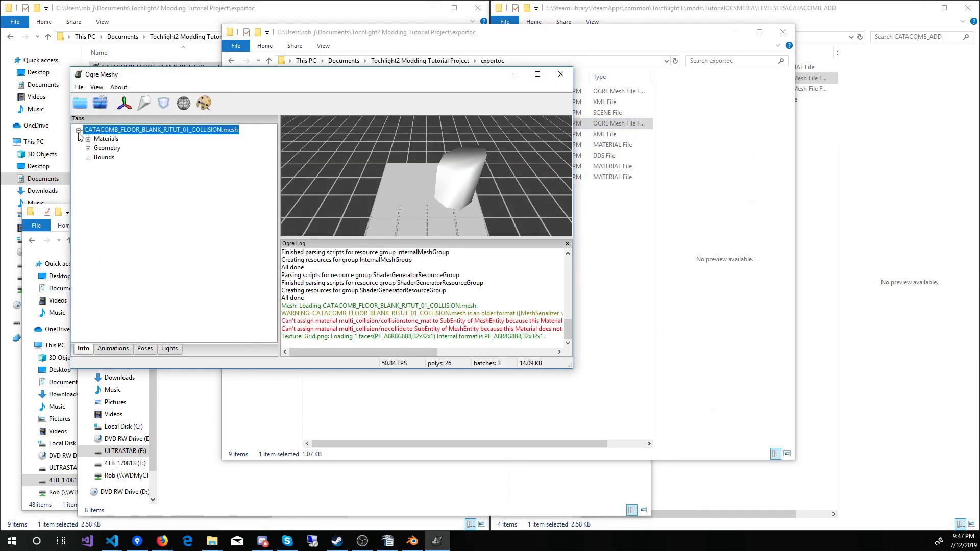
drag(380, 320, 389, 330)
click(89, 140)
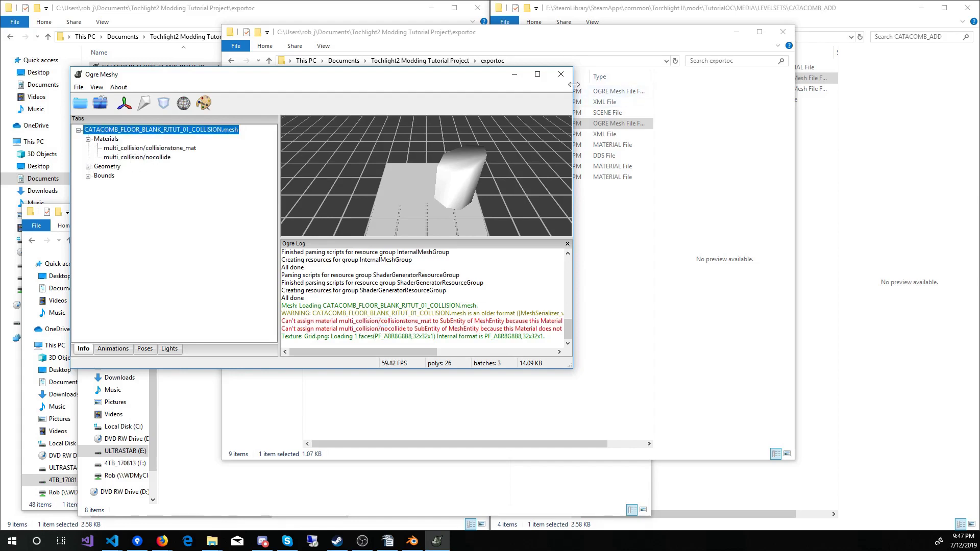
click(561, 74)
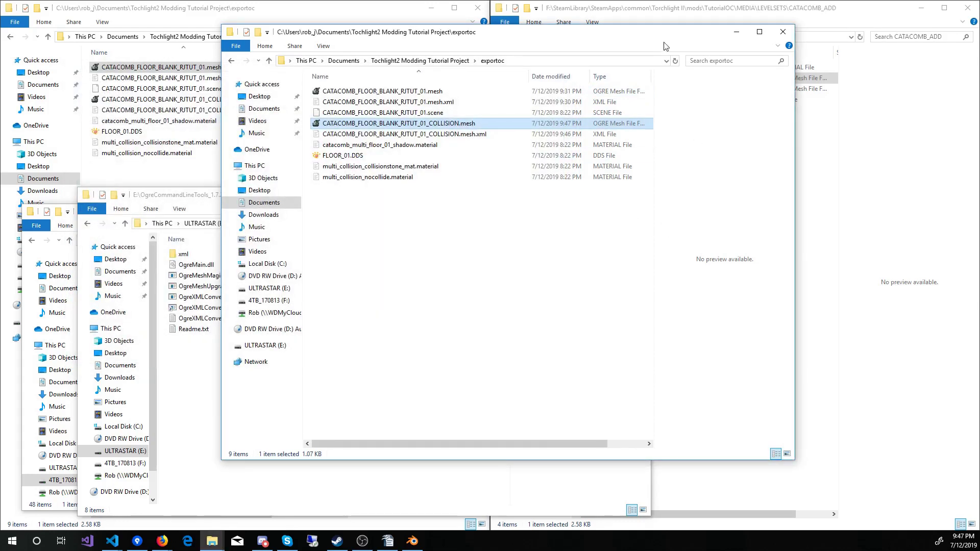
Copy CATACOMB_FLOOR_BLANK_RJTUT_01_COLLISION.mesh from exportoc into the mod's CATACOMB_ADD folder, replacing the existing file
drag(665, 46, 518, 79)
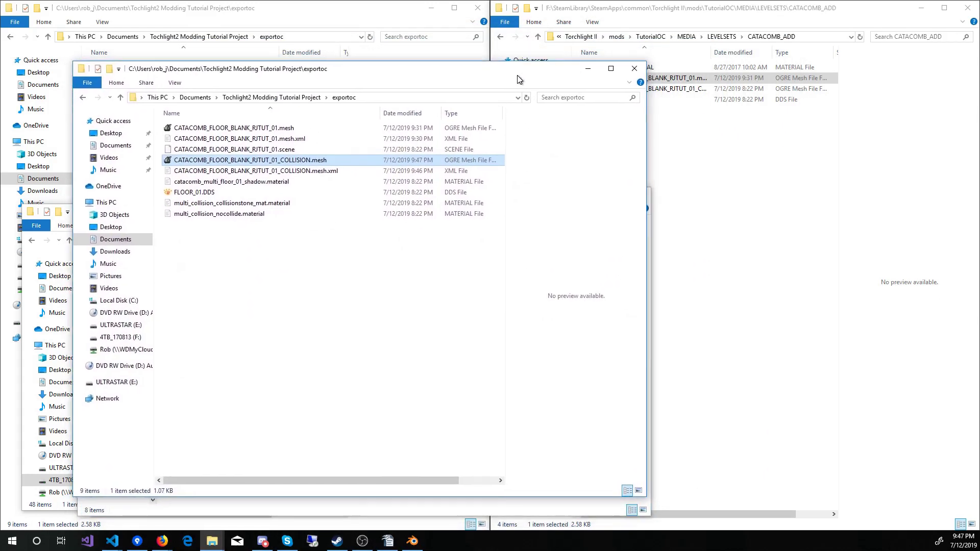
click(805, 148)
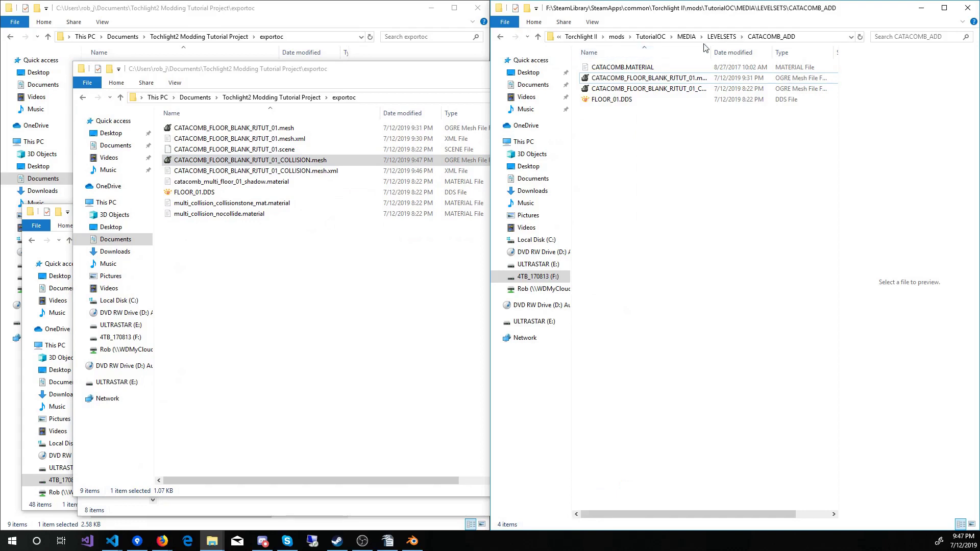
drag(285, 161, 774, 188)
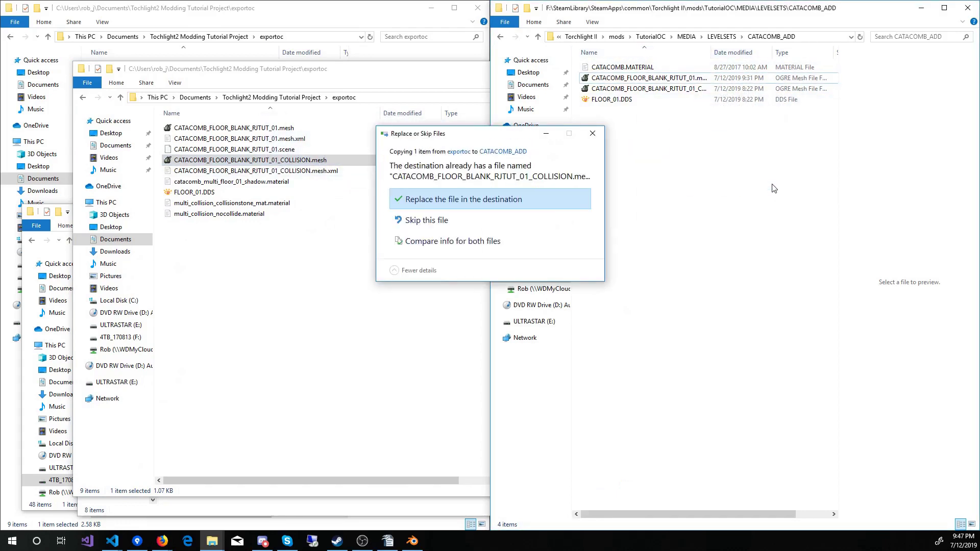
click(453, 201)
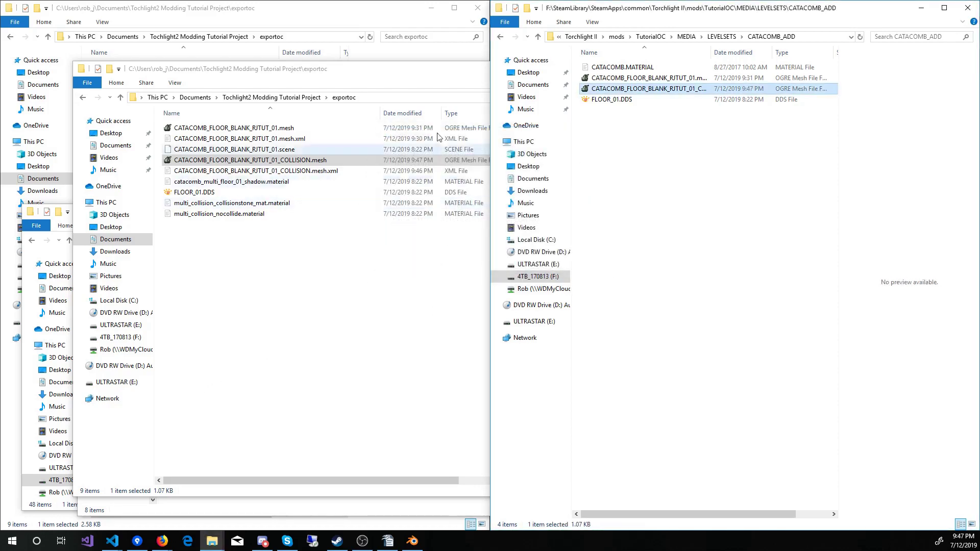
Clear away the export and Ogre tools windows and relaunch Editor.exe with the \mods\tutorialoc project
click(469, 83)
click(586, 74)
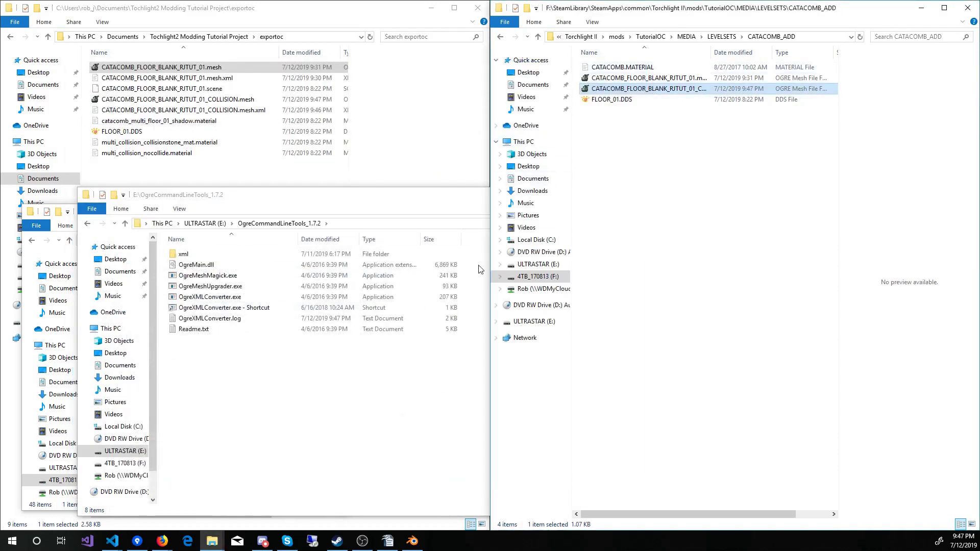
click(388, 203)
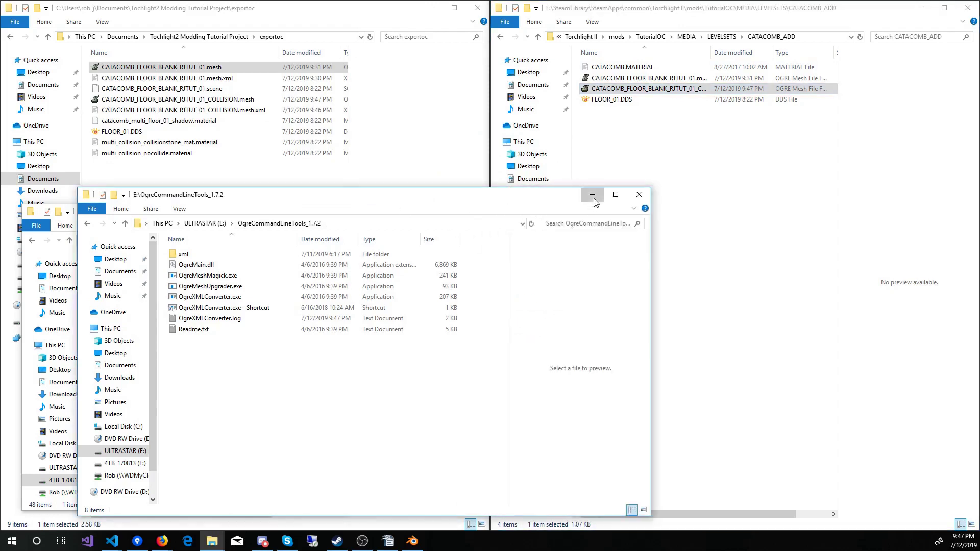
click(591, 195)
double_click(184, 429)
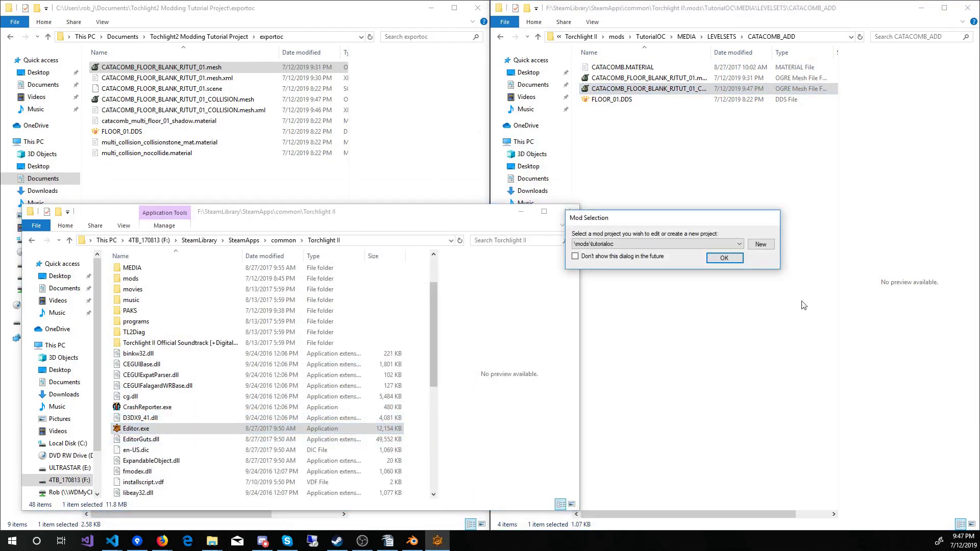
click(724, 258)
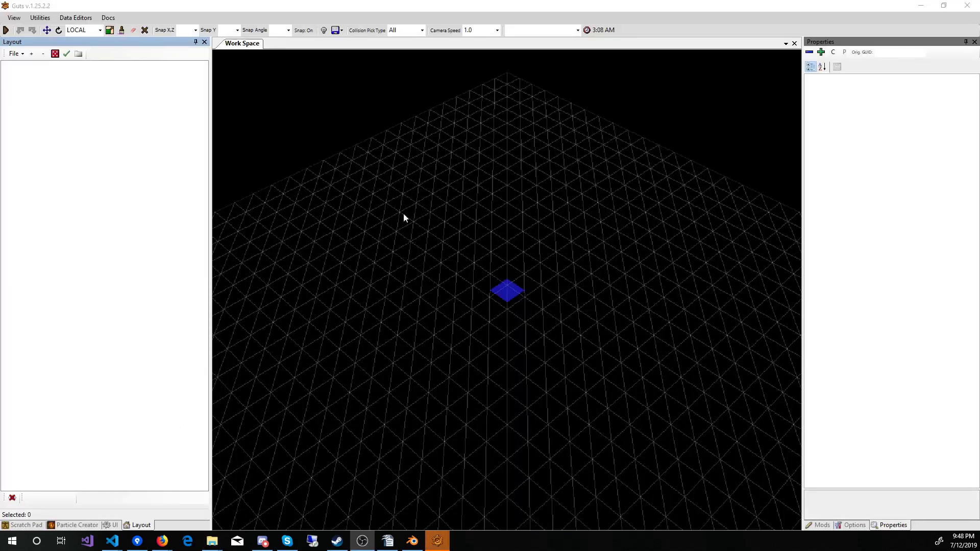
Reopen the recent TestFloor.layout from the TutorialOC mod's LEVELSETS folder
click(15, 54)
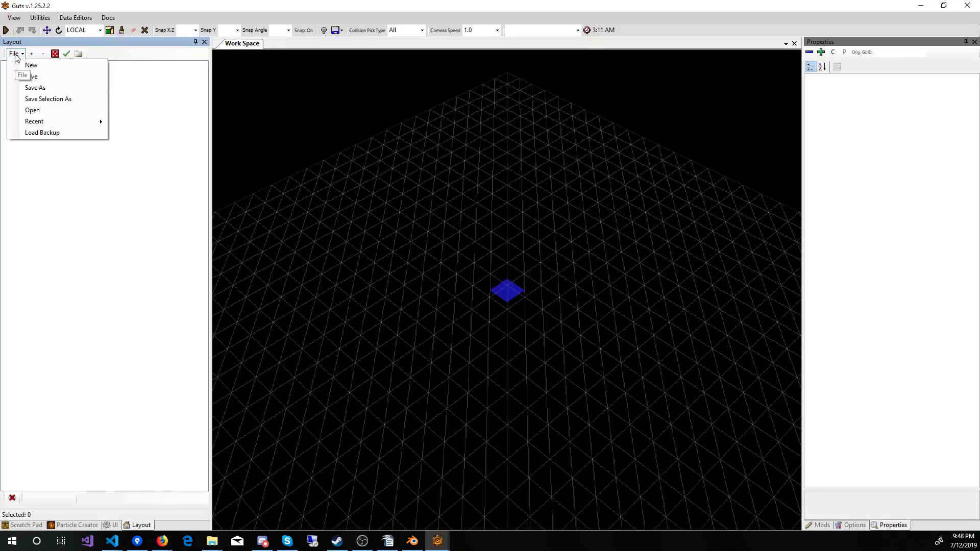
mouse_move(53, 120)
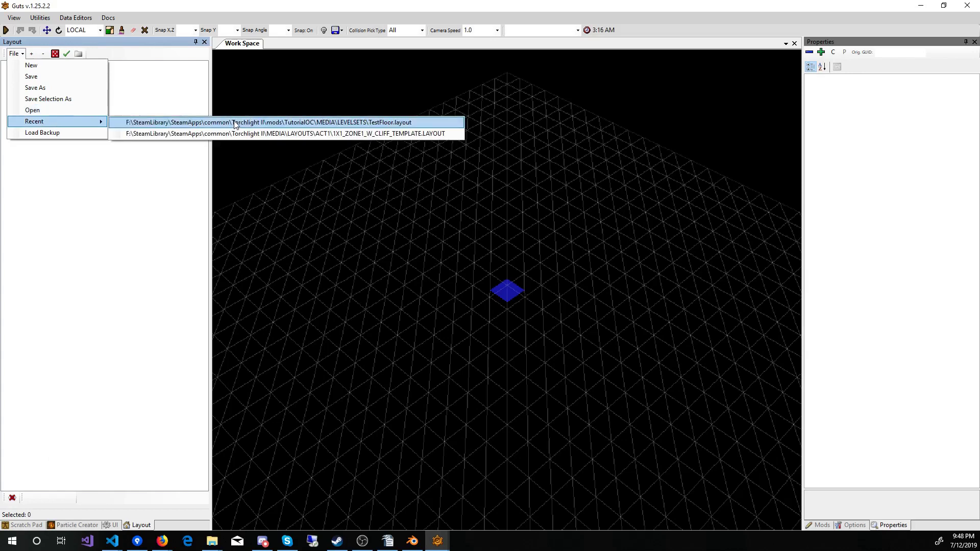
click(214, 122)
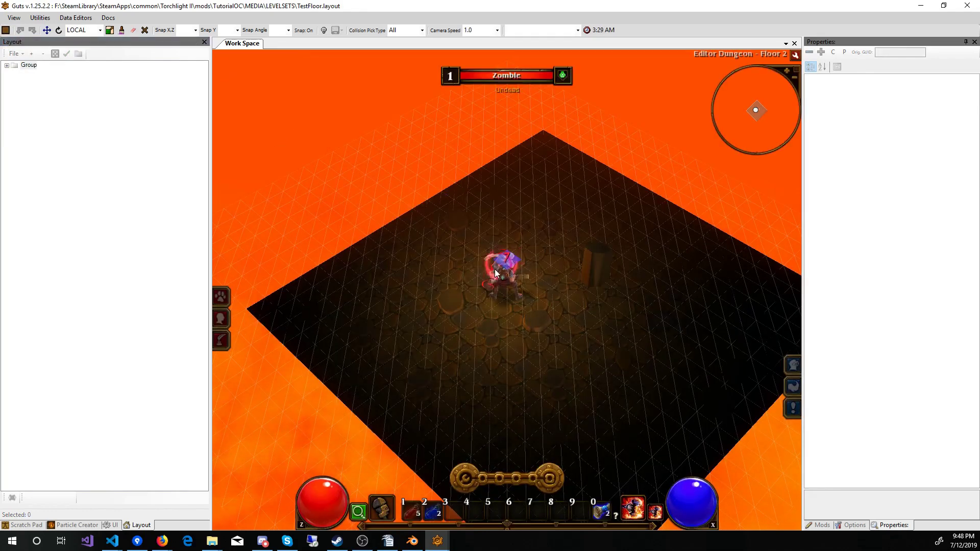
Attack the zombie and walk the character around the test floor near the pillar to check its collision
click(495, 273)
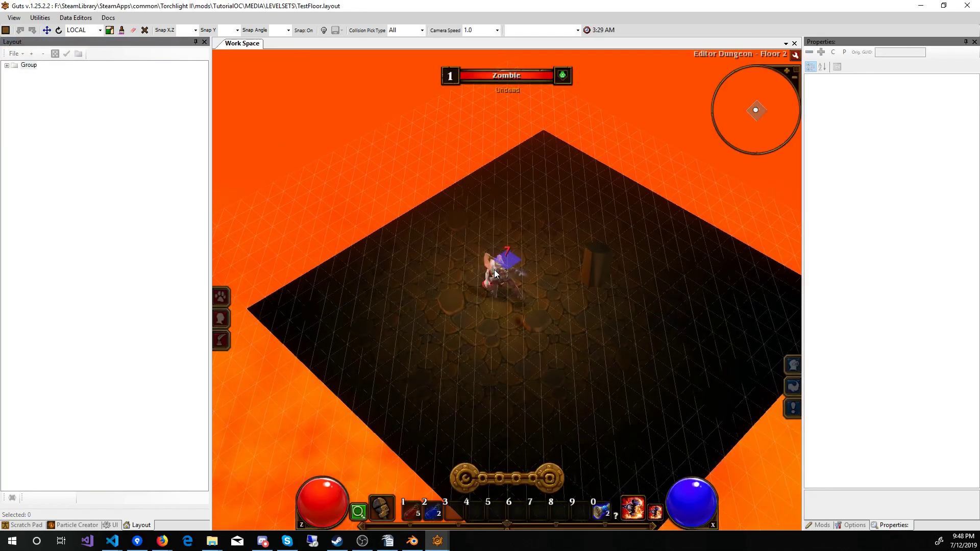
click(521, 334)
mouse_move(531, 302)
mouse_down()
mouse_move(511, 266)
mouse_move(538, 328)
mouse_move(469, 278)
mouse_move(488, 331)
mouse_move(542, 274)
mouse_move(479, 291)
mouse_move(509, 321)
mouse_move(532, 289)
mouse_move(466, 310)
mouse_move(567, 285)
mouse_move(452, 255)
mouse_move(484, 345)
mouse_up()
scroll(553, 332, up, 5)
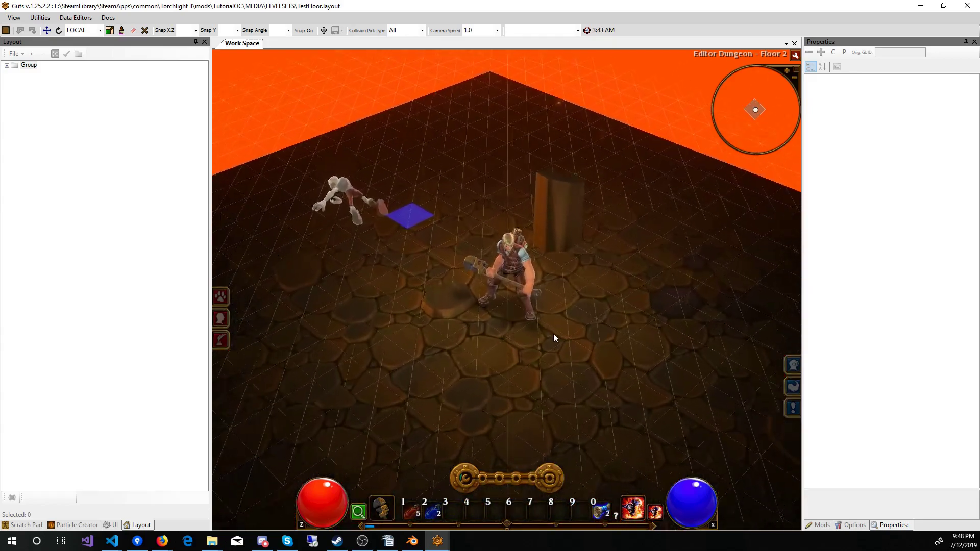
mouse_move(553, 333)
mouse_down()
mouse_move(550, 296)
mouse_move(455, 296)
mouse_move(488, 376)
mouse_move(540, 345)
mouse_up()
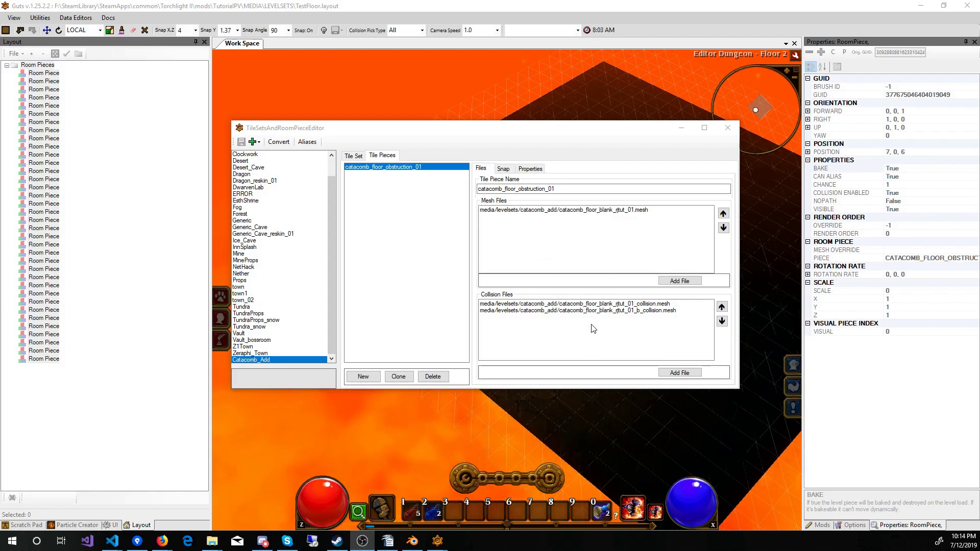
Review the mesh and collision files assigned to catacomb_floor_obstruction_01 in the Catacomb_Add tile set, then minimize the tile set editor
click(588, 213)
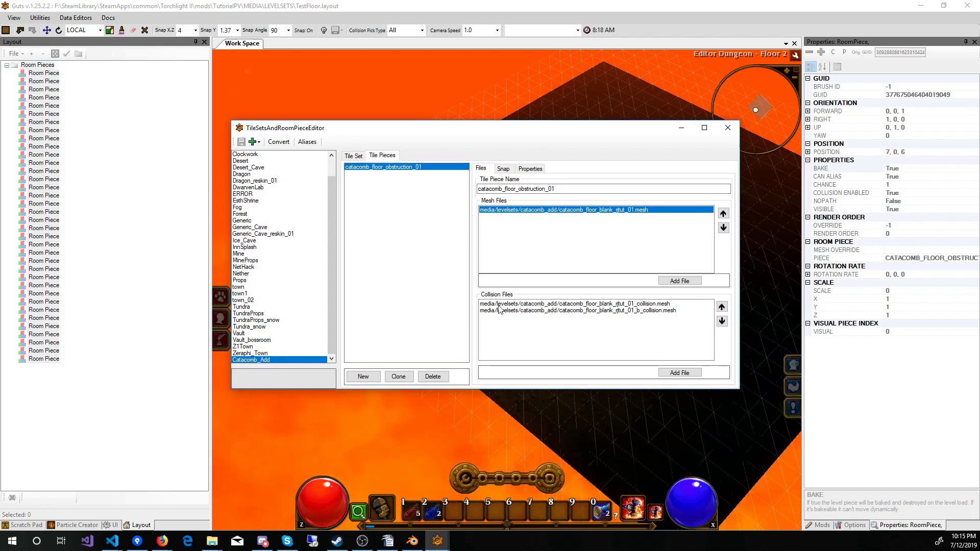
click(521, 305)
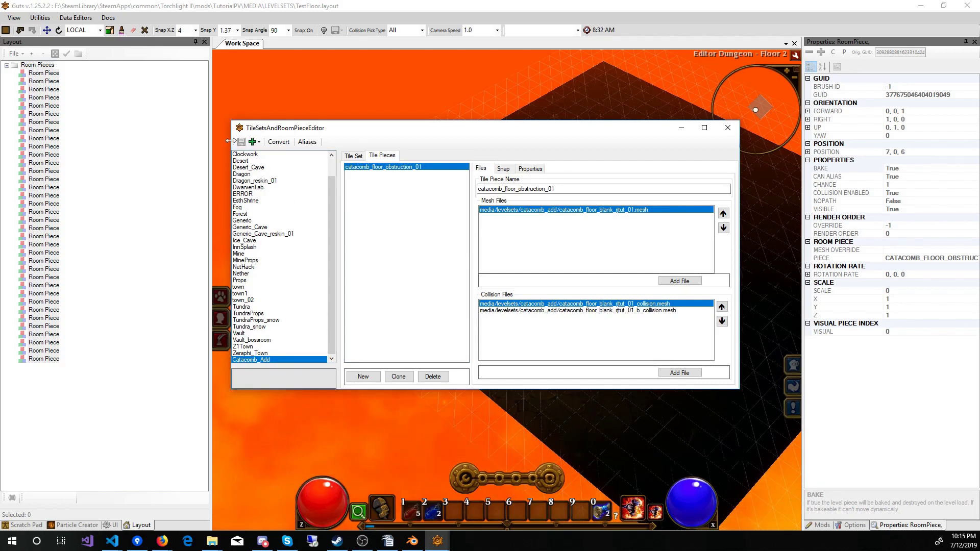
scroll(263, 168, up, 1)
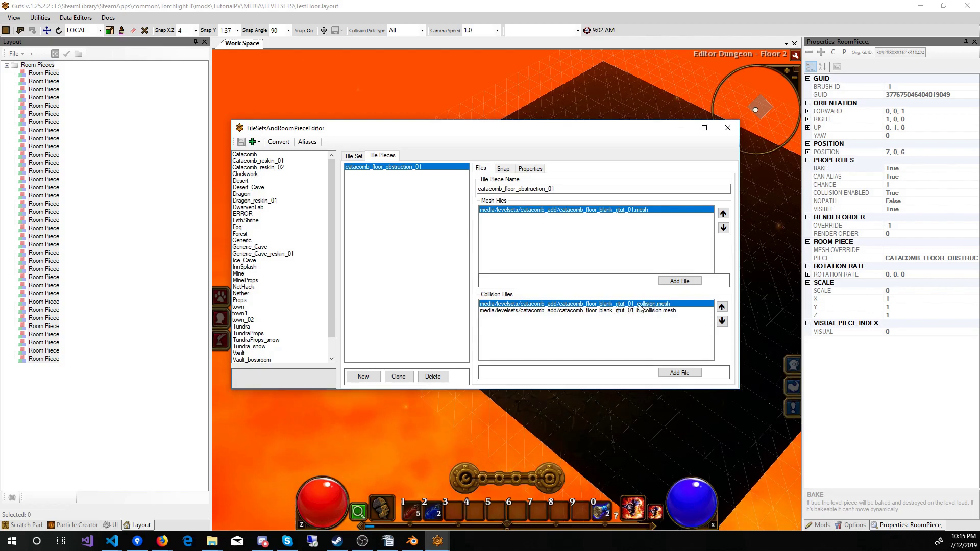
click(680, 127)
mouse_move(691, 291)
mouse_down()
mouse_move(483, 281)
mouse_move(463, 315)
mouse_move(534, 287)
mouse_move(509, 329)
mouse_move(451, 336)
mouse_move(516, 289)
mouse_move(499, 289)
mouse_move(504, 365)
mouse_move(500, 263)
mouse_move(467, 343)
mouse_move(519, 289)
mouse_move(469, 282)
mouse_move(578, 281)
mouse_move(446, 338)
mouse_move(607, 338)
mouse_move(472, 273)
mouse_move(547, 271)
mouse_move(485, 344)
mouse_move(554, 329)
mouse_move(470, 259)
mouse_move(518, 283)
mouse_move(494, 256)
mouse_move(527, 360)
mouse_move(522, 351)
mouse_up()
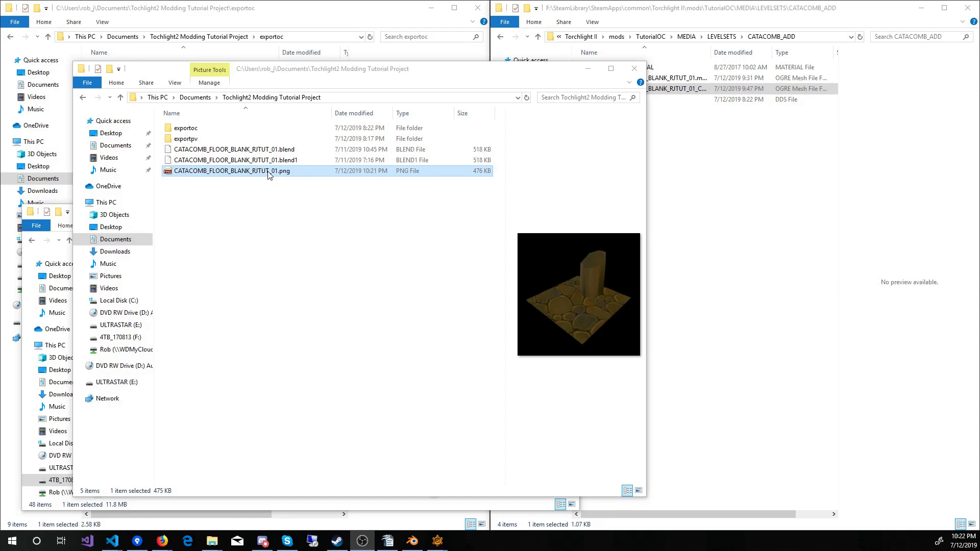
Open CATACOMB_FLOOR_BLANK_RJTUT_01.png from the Tochlight2 Modding Tutorial Project folder in paint.net
right_click(242, 173)
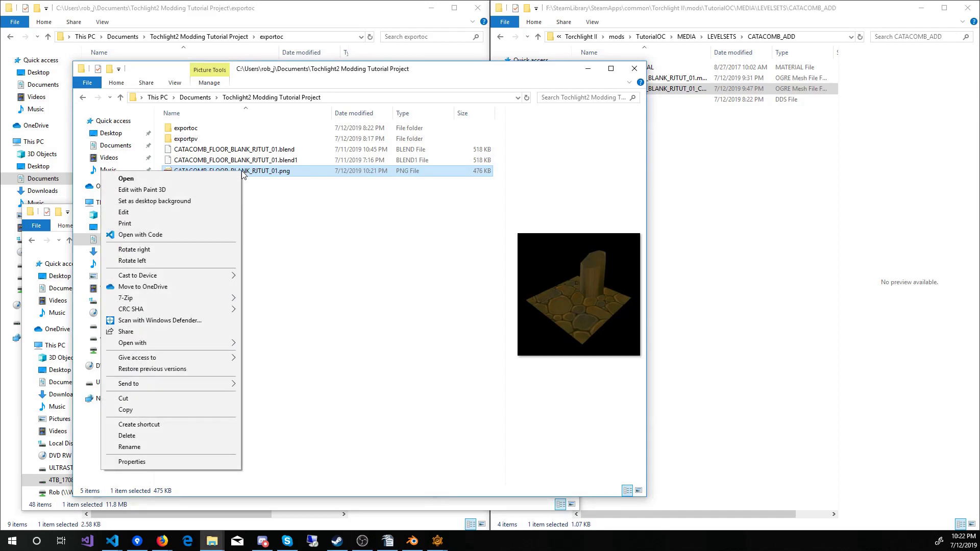
mouse_move(192, 342)
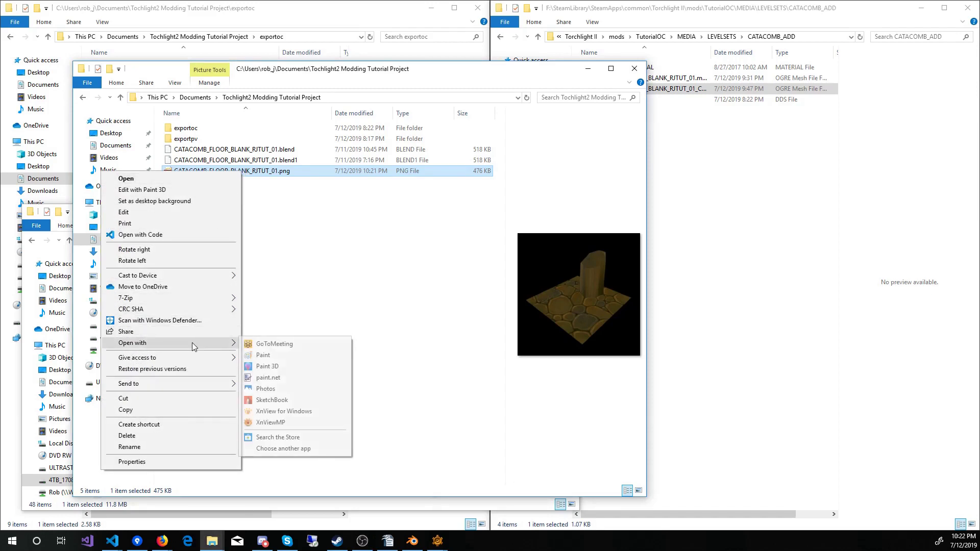
click(268, 377)
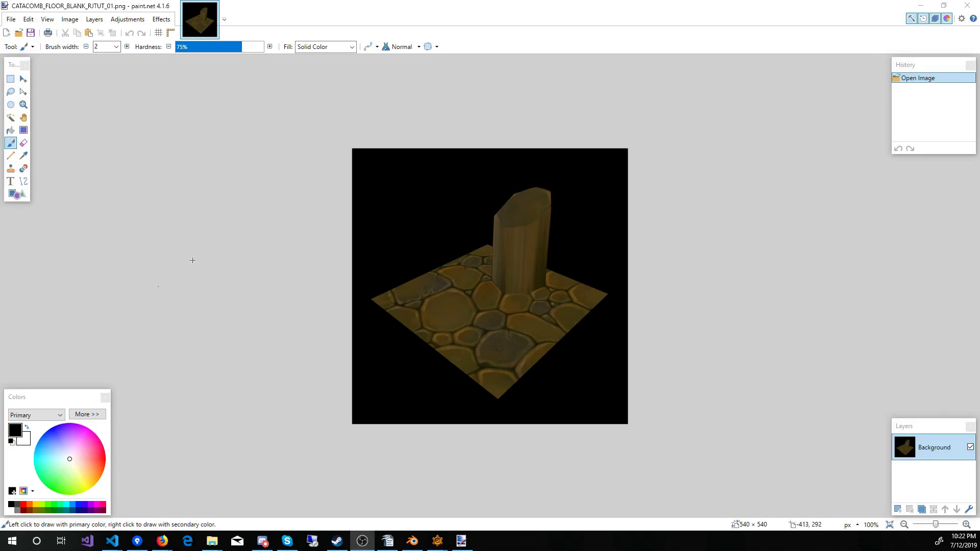
Resize the image to 64 × 64 pixels at a resolution of 96 pixels/inch, maintaining the aspect ratio
click(70, 20)
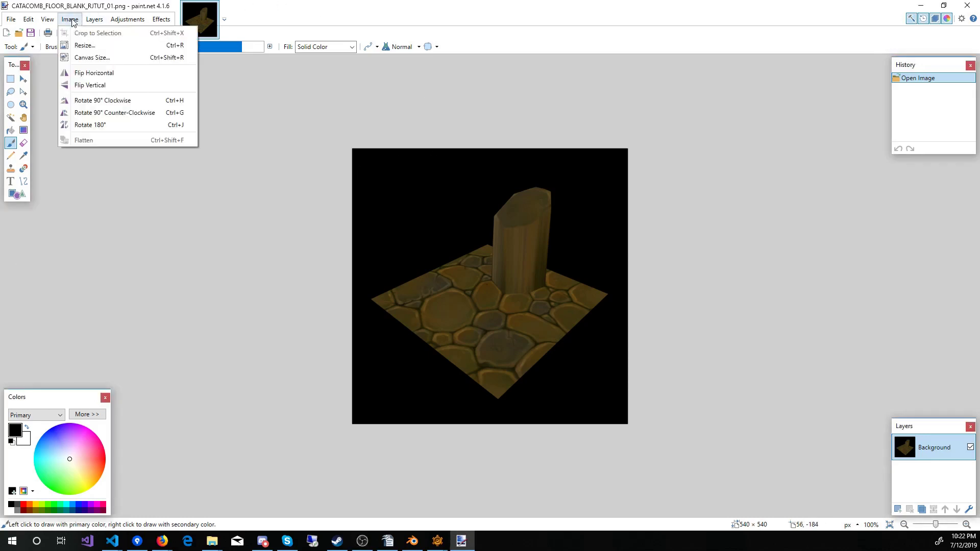
click(83, 45)
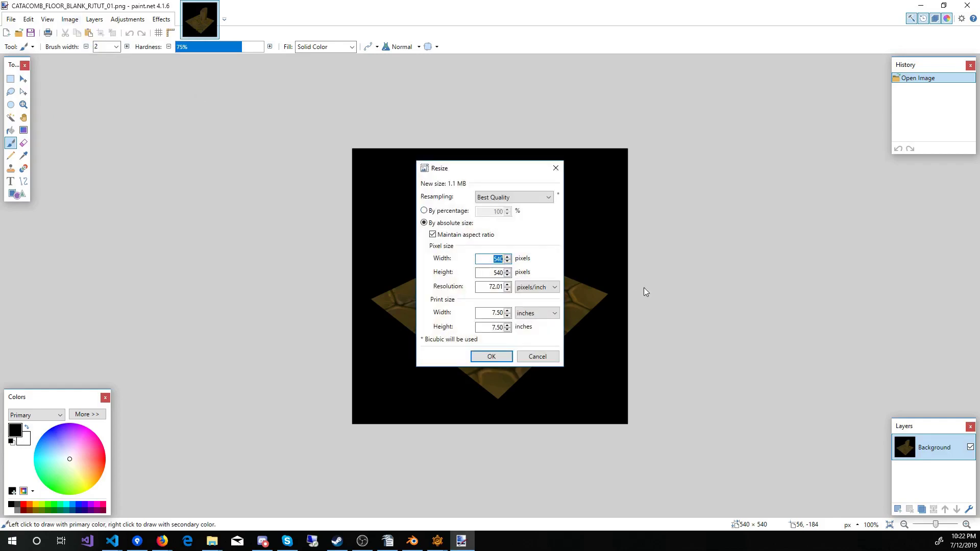
text(64)
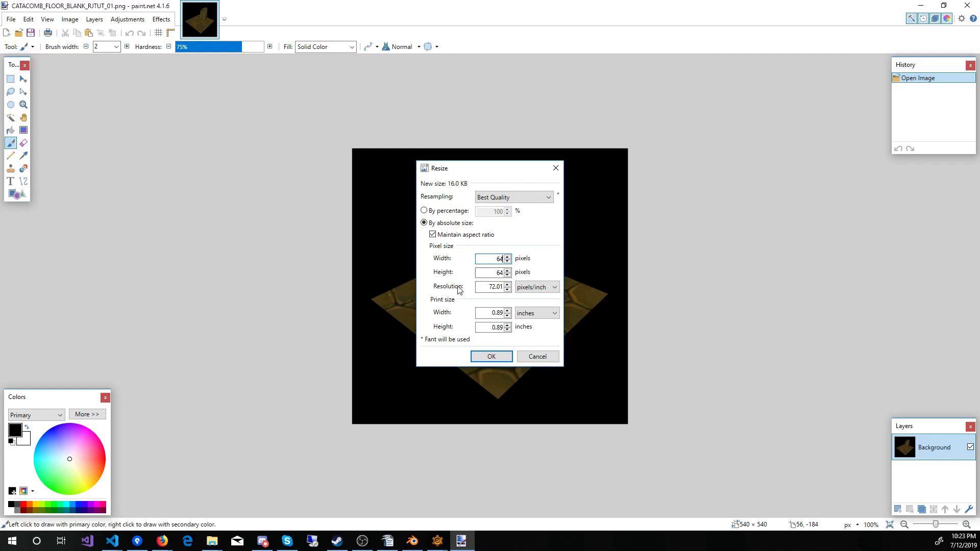
drag(484, 287, 514, 289)
text(96)
click(491, 356)
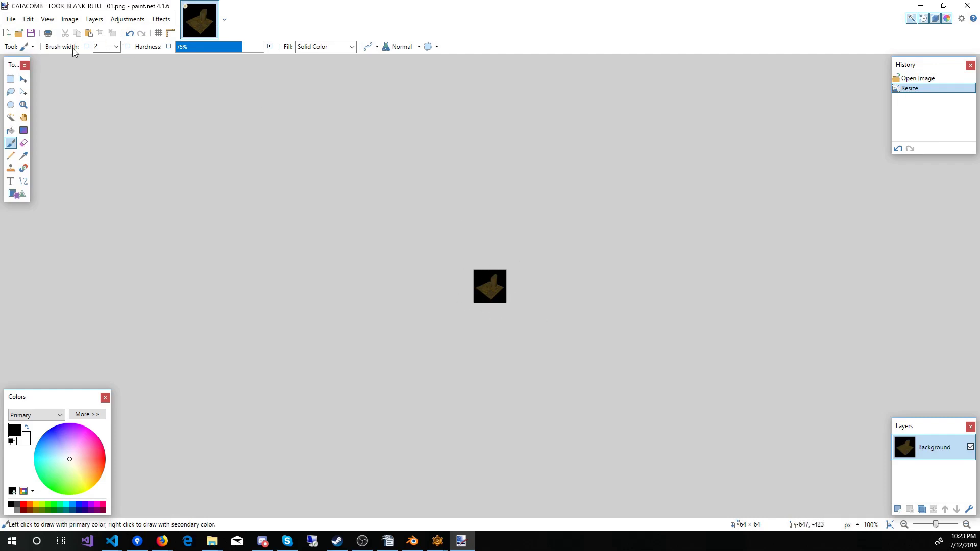
Save the resized image as a separate PNG with _THUMNAIL added to its file name, using auto-detected bit depth
click(11, 19)
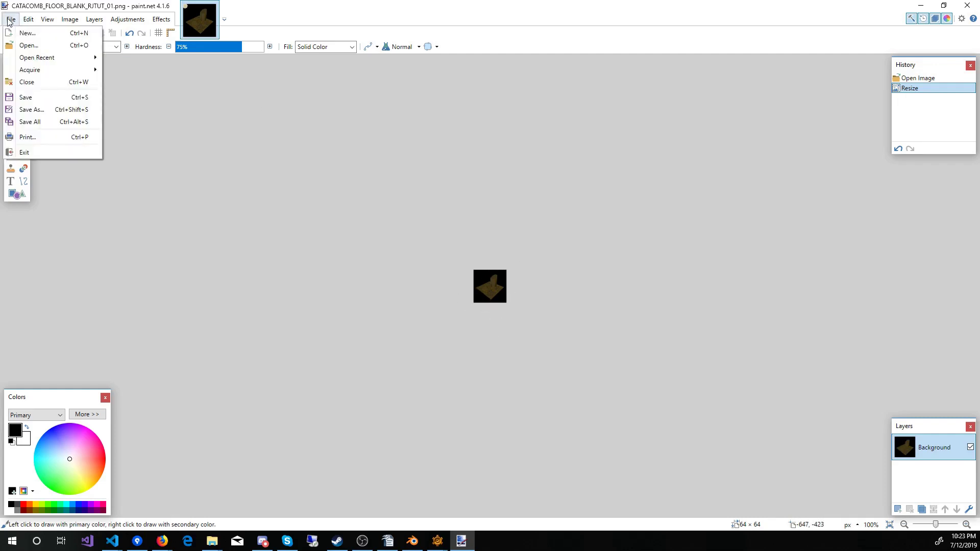
click(37, 109)
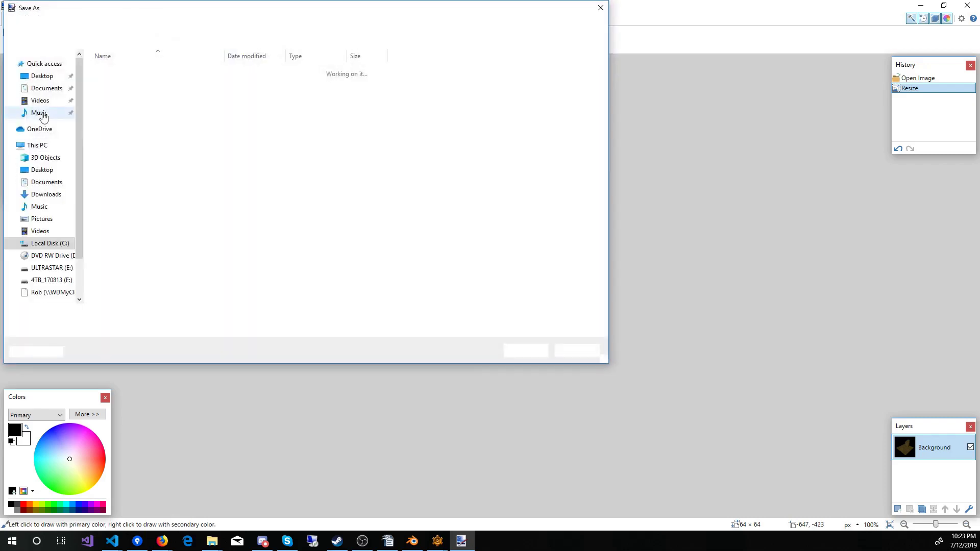
click(191, 317)
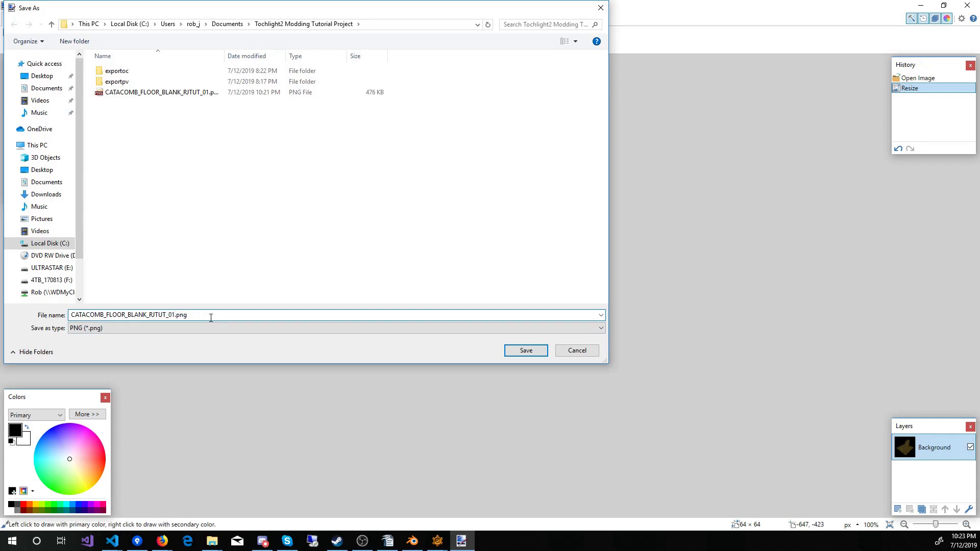
text(_THUMNAIL)
click(528, 349)
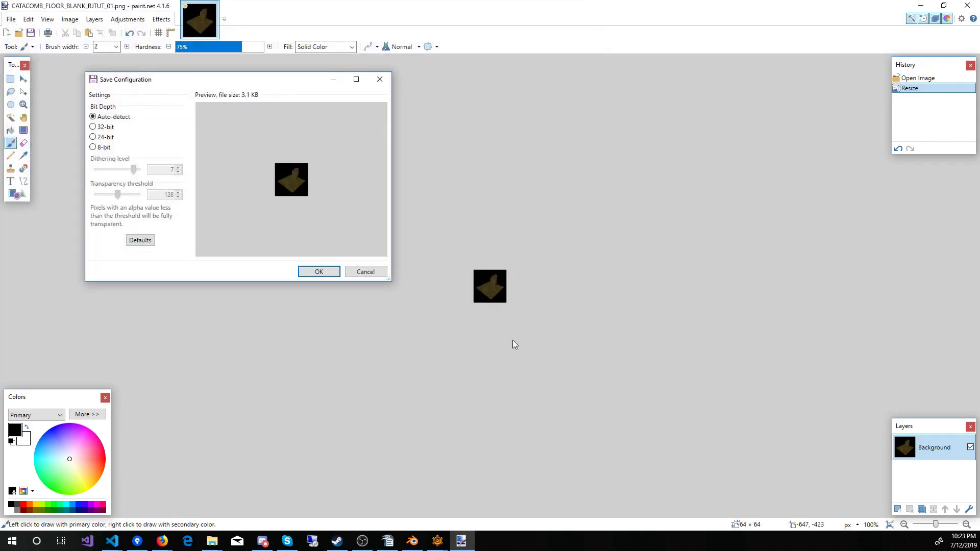
click(331, 276)
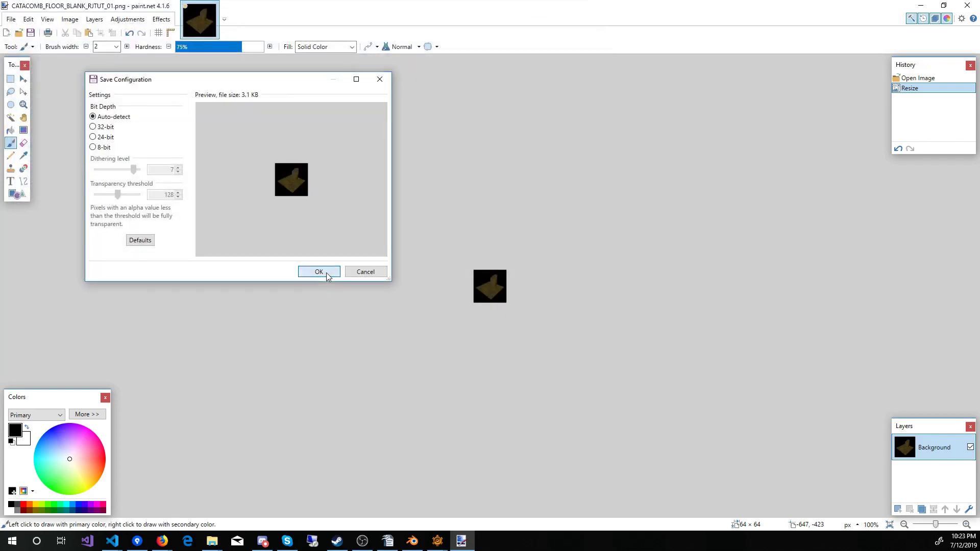